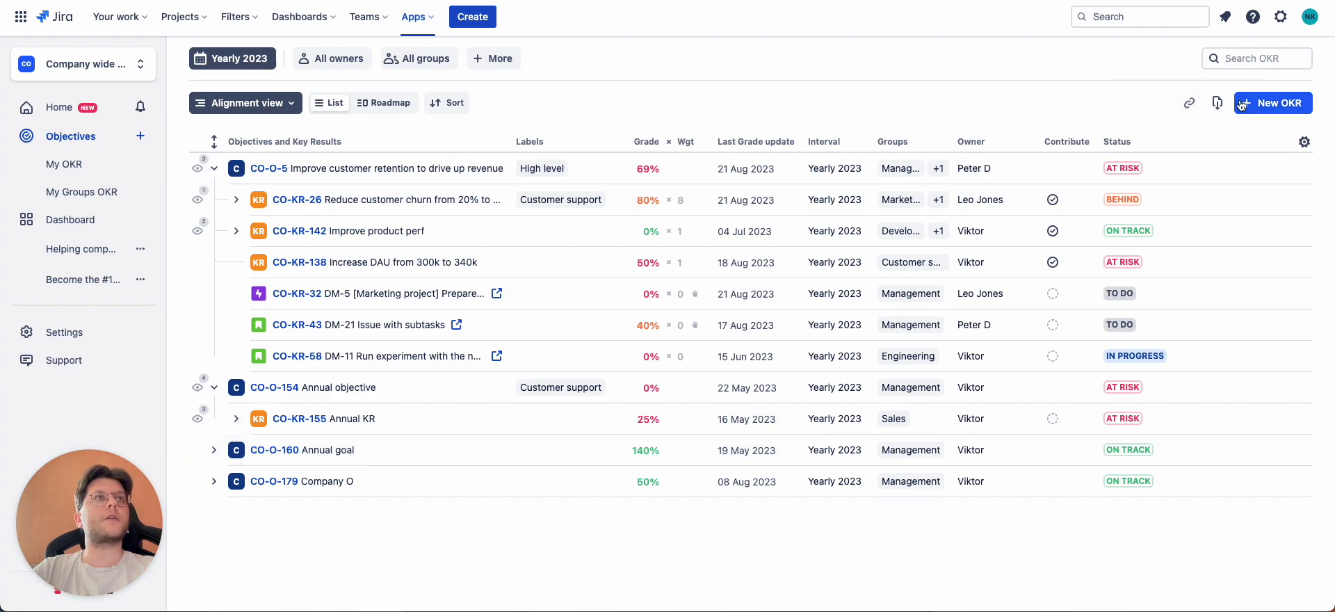
- Open the creation form for a new Company-level objective and discard it without saving
{"action": "left_click", "coordinate": [1290, 107]}
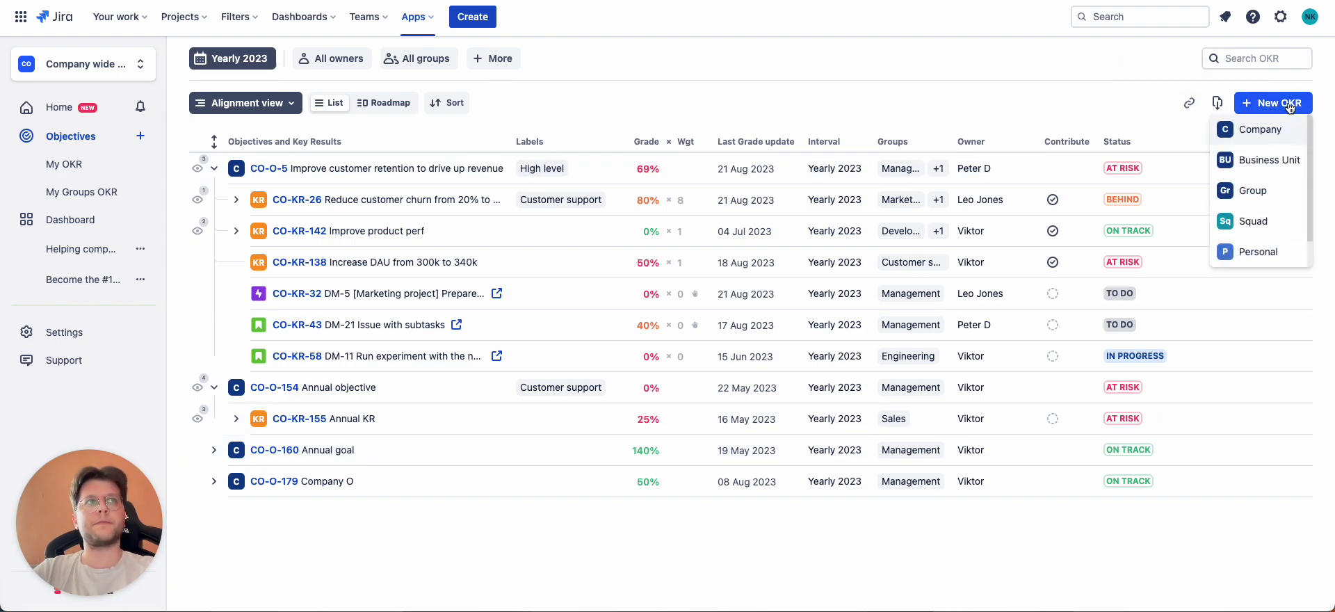
{"action": "left_click", "coordinate": [1274, 131]}
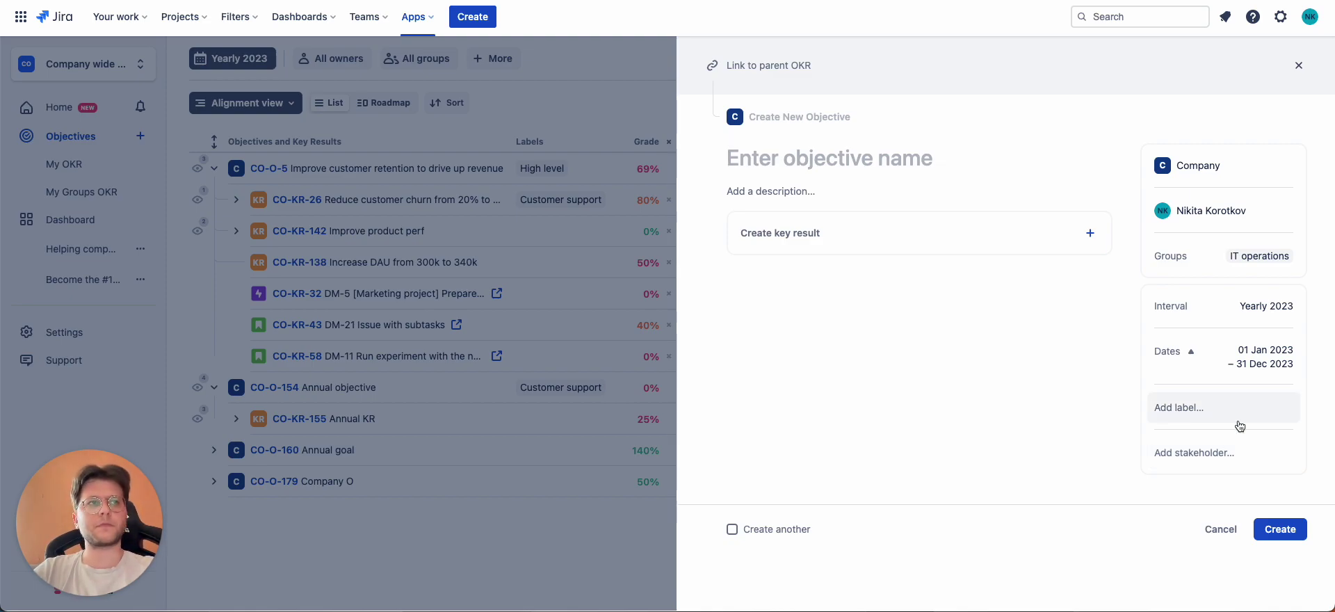
{"action": "left_click", "coordinate": [1221, 528]}
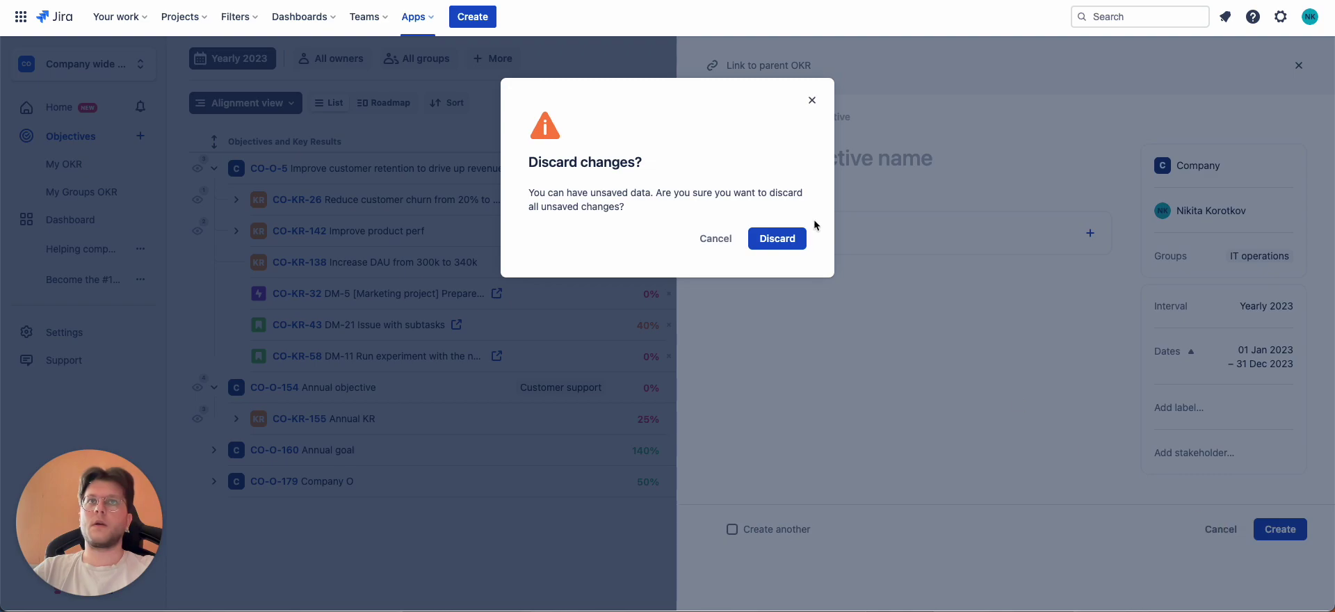
{"action": "left_click", "coordinate": [785, 239]}
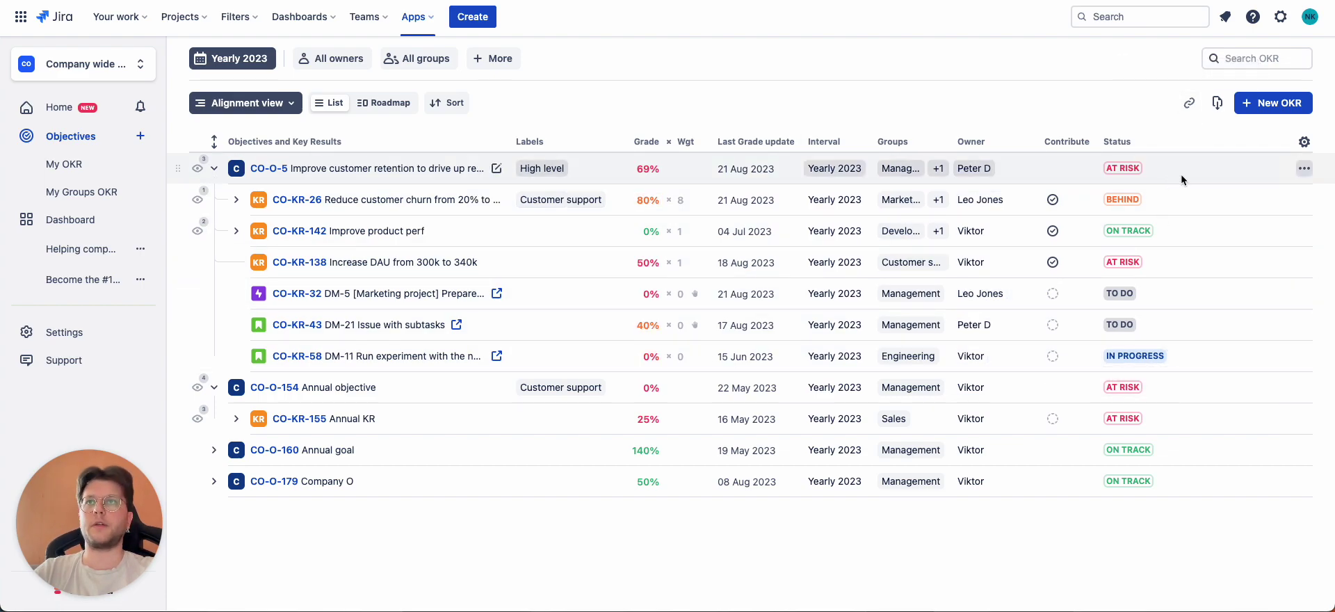
- Check the actions available for objective CO-O-5, Improve customer retention to drive up revenue, and open its details
{"action": "left_click", "coordinate": [1304, 171]}
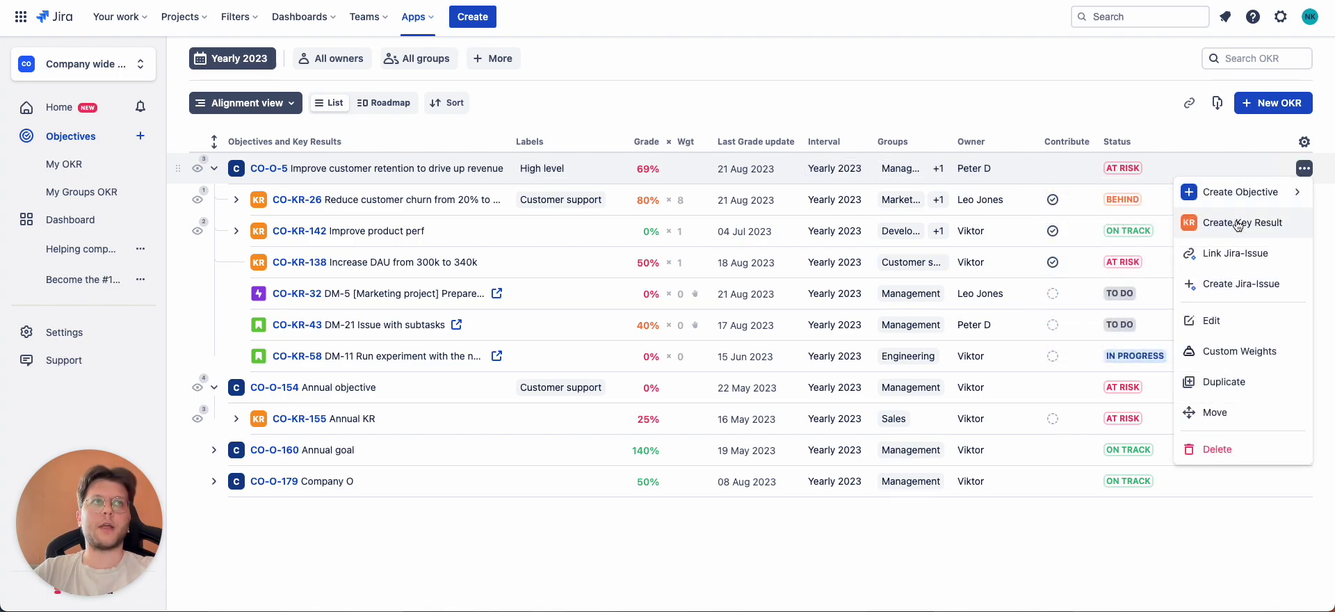
{"action": "left_click", "coordinate": [279, 178]}
{"action": "left_click", "coordinate": [279, 171]}
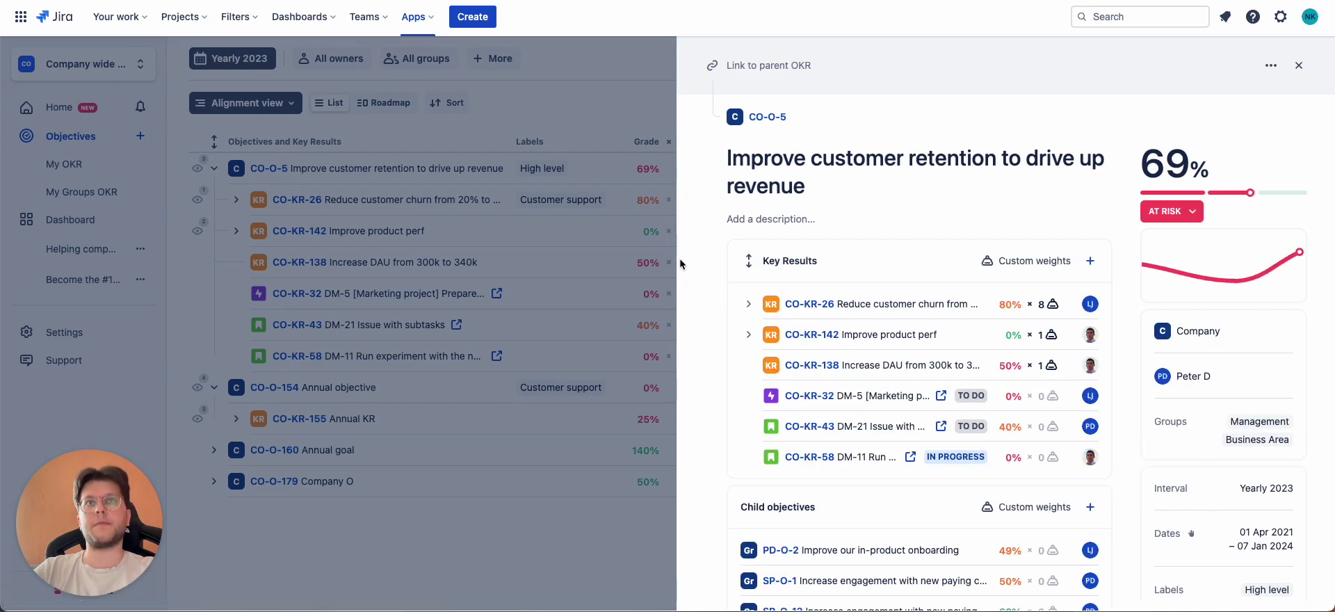
{"action": "left_click_drag", "start_coordinate": [860, 303], "coordinate": [862, 304]}
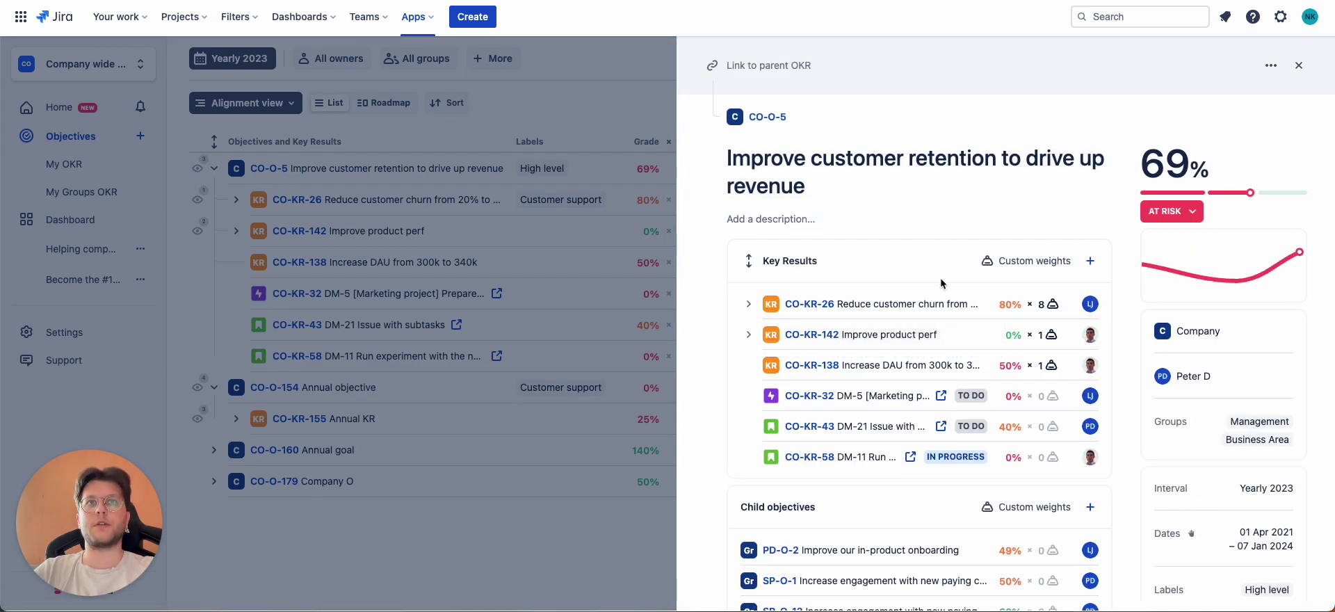
- Start a new key result under CO-O-5, try the Binary and Number measurement types, and discard the draft
{"action": "left_click", "coordinate": [1091, 263]}
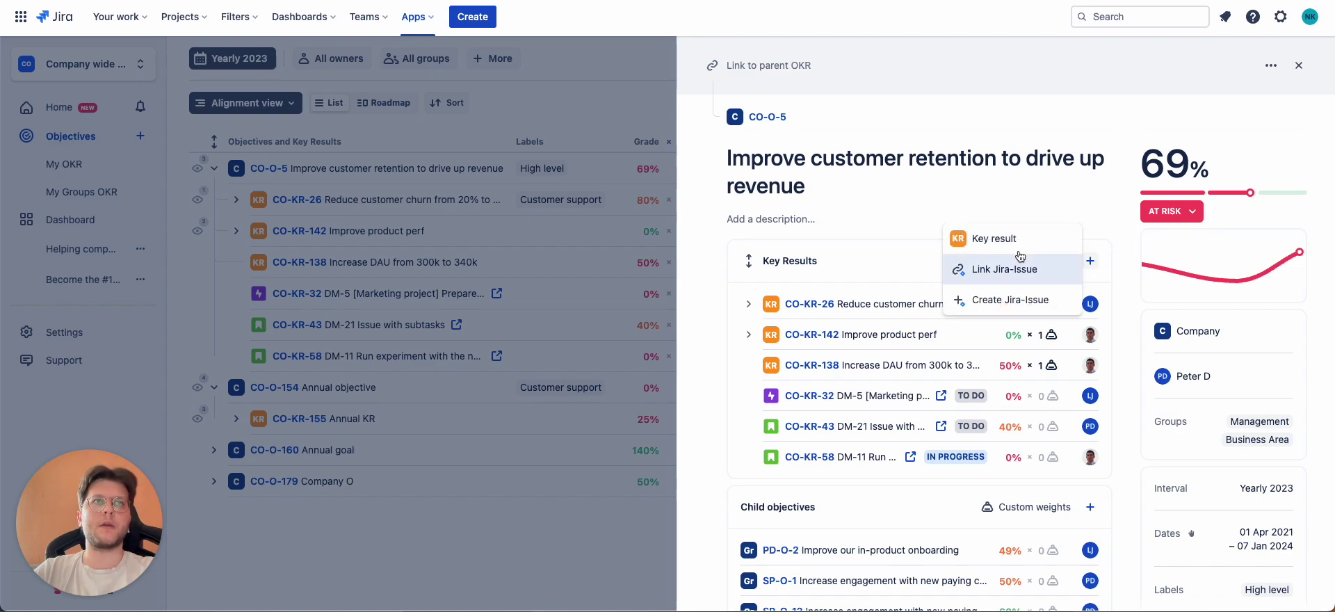
{"action": "left_click", "coordinate": [1007, 240]}
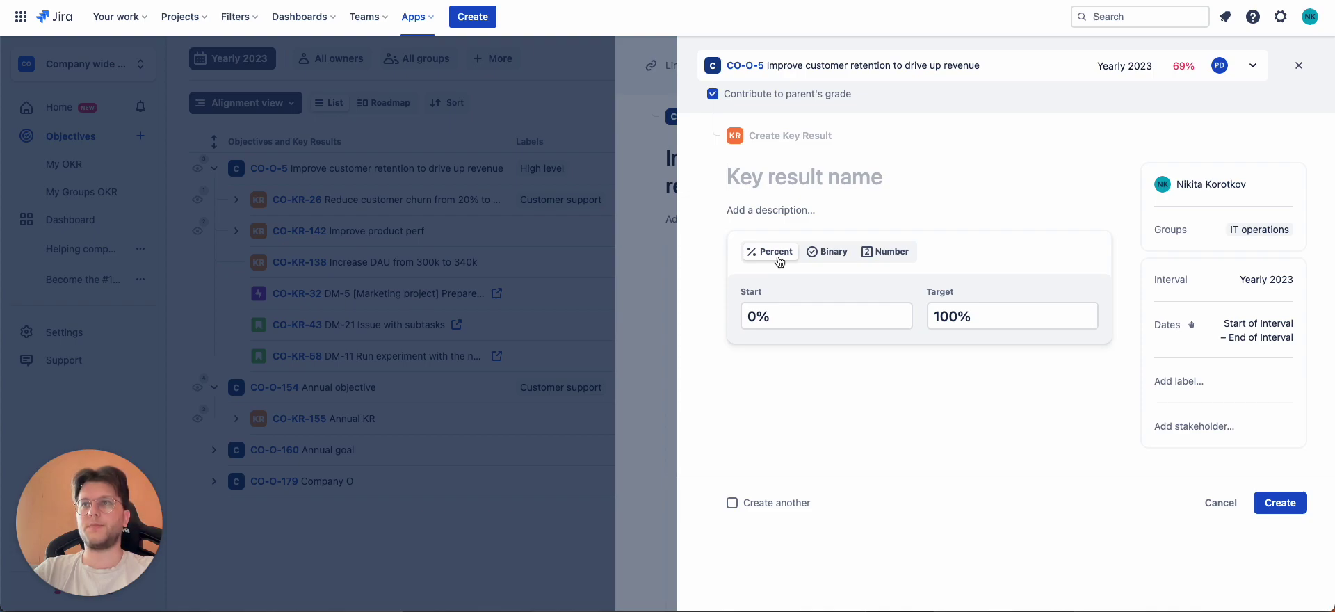
{"action": "left_click", "coordinate": [816, 258]}
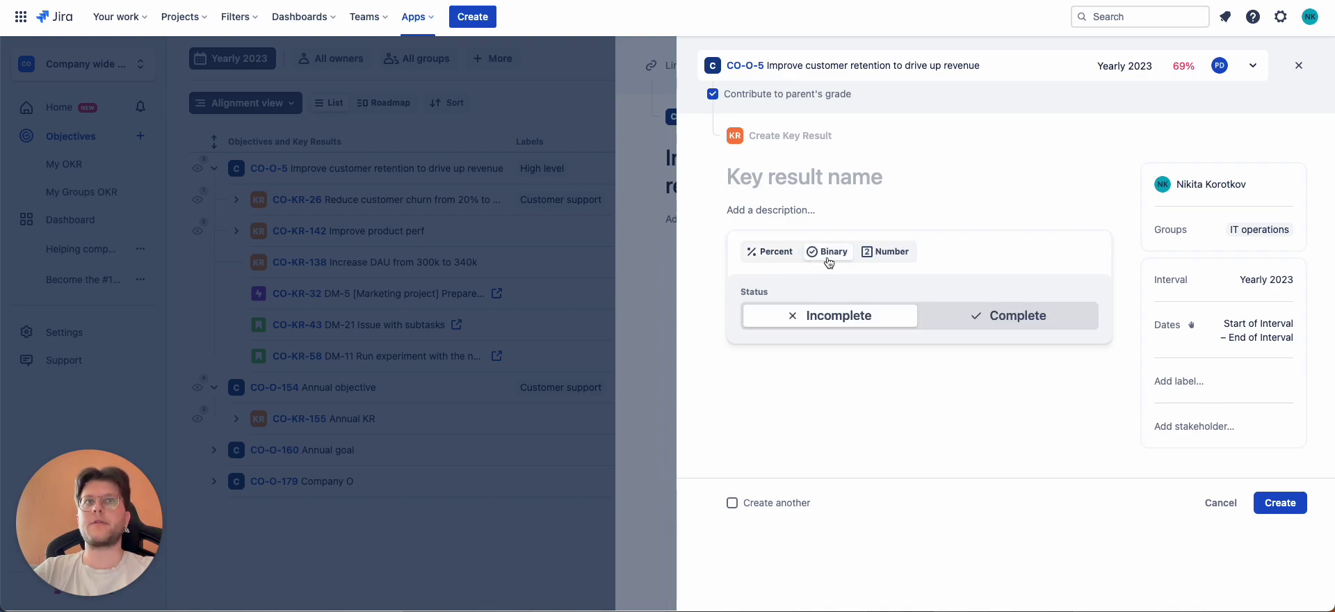
{"action": "left_click", "coordinate": [896, 255]}
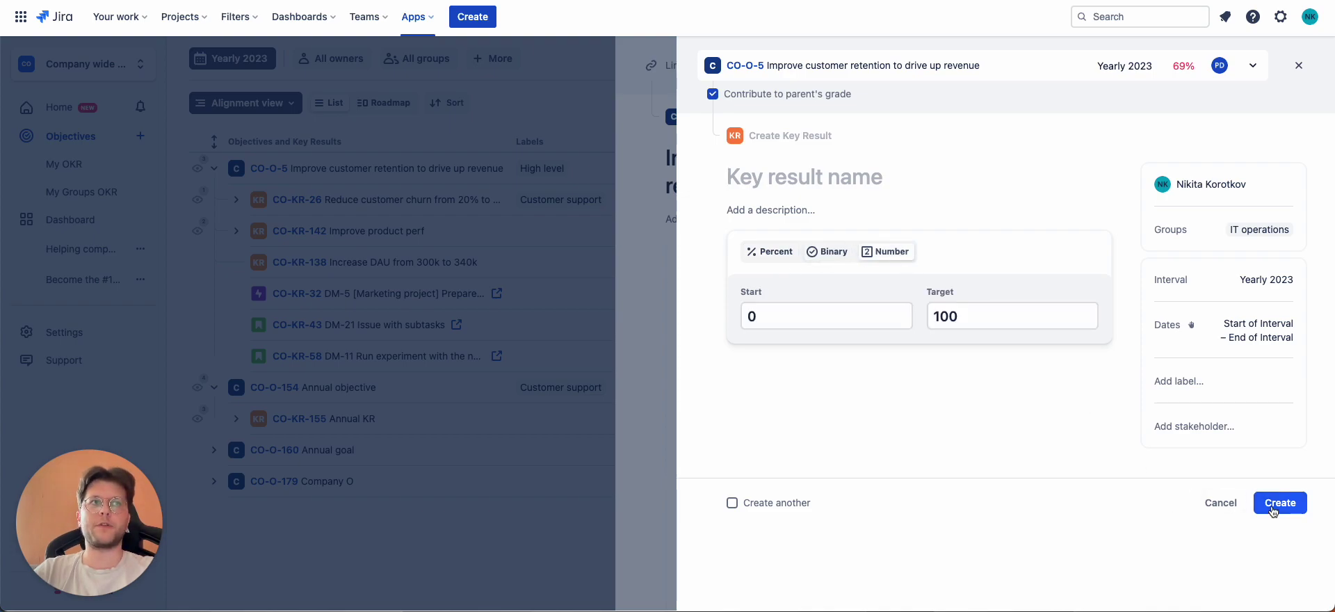
{"action": "left_click", "coordinate": [1216, 506]}
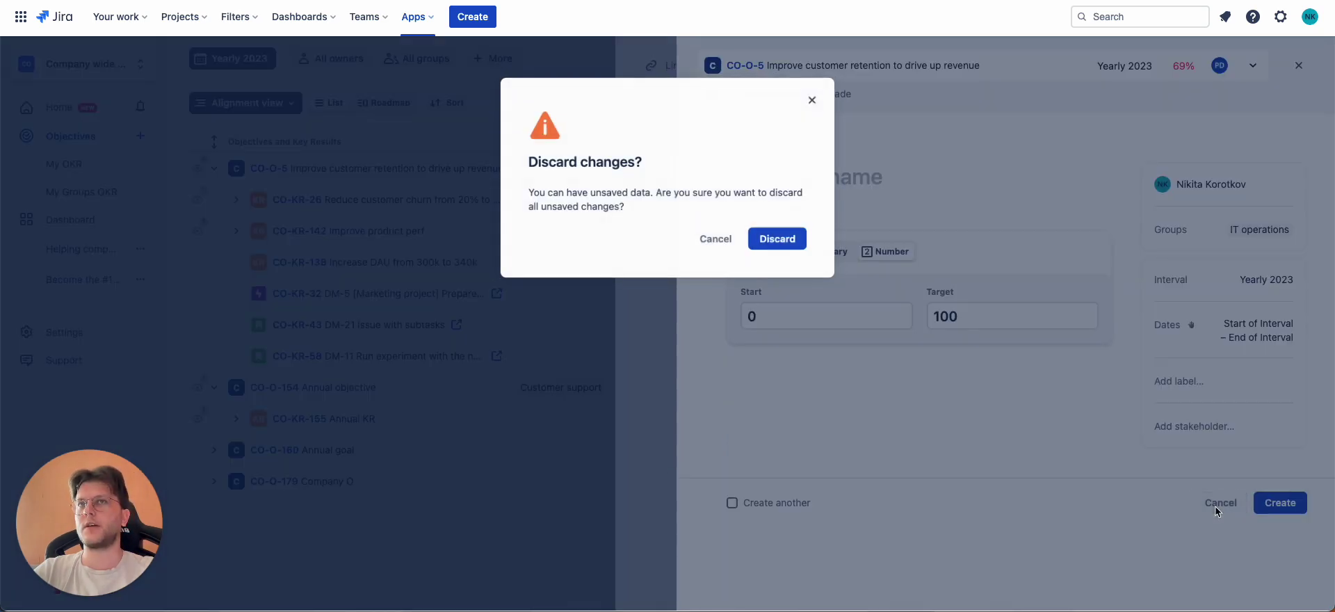
{"action": "left_click", "coordinate": [765, 237]}
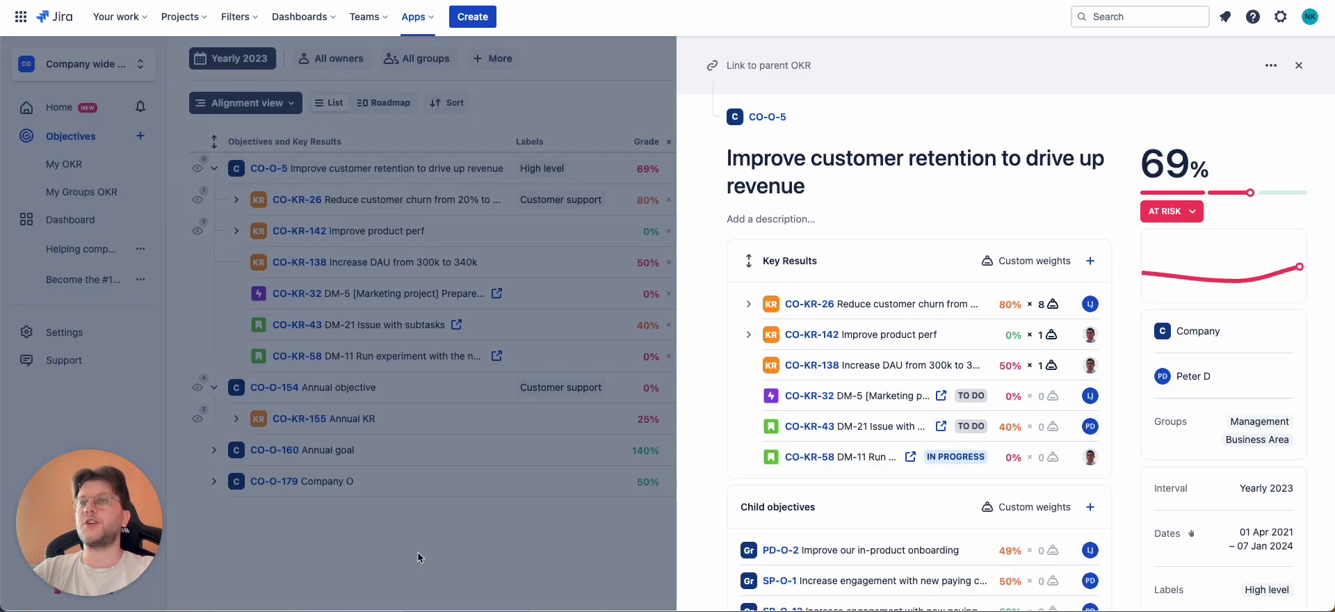
{"action": "left_click", "coordinate": [378, 565]}
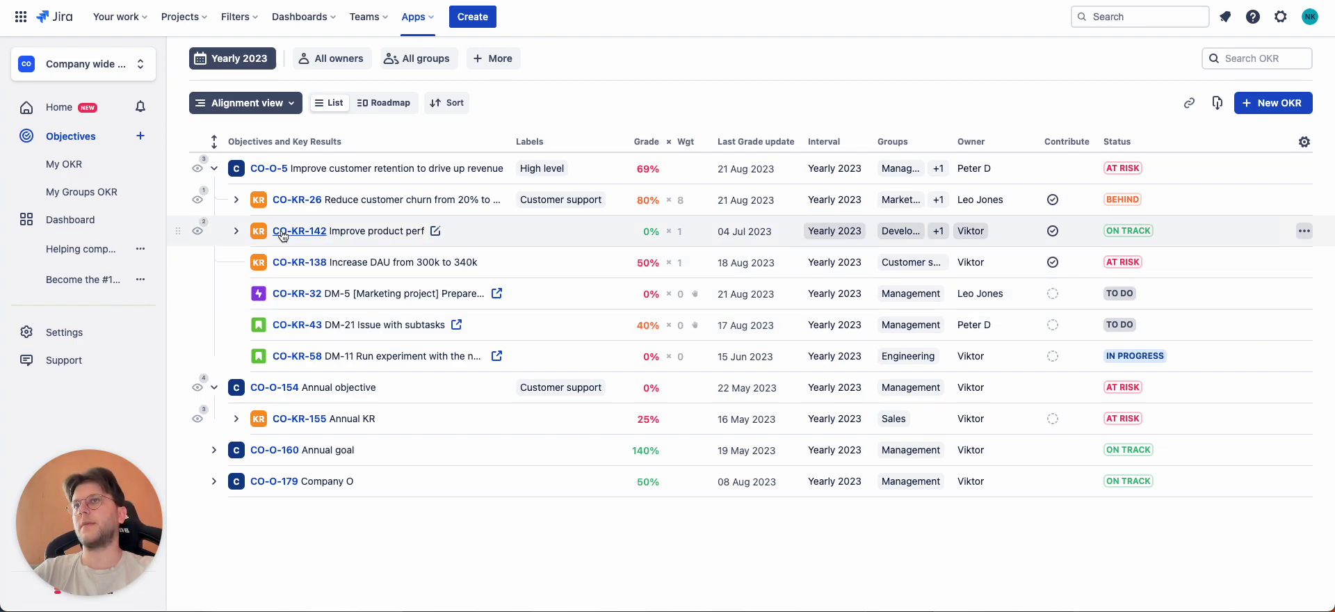
- Start linking a Jira issue to key result CO-KR-142, Improve product perf, searching for the issue by ID pd-9
{"action": "left_click", "coordinate": [347, 230]}
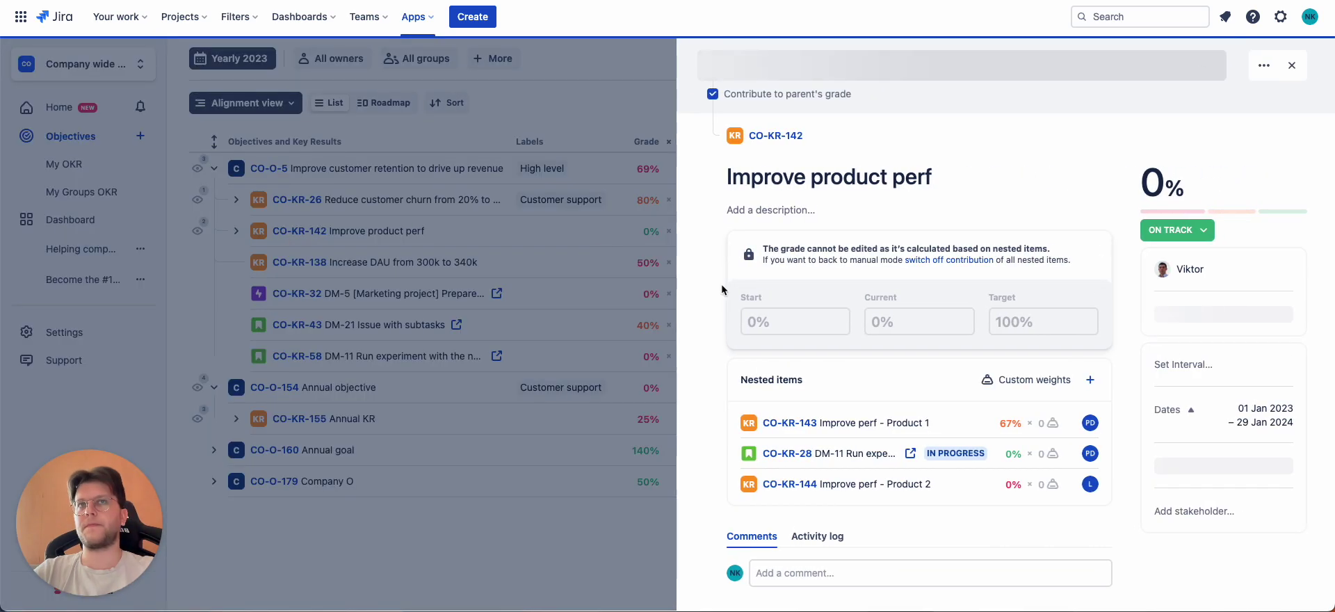
{"action": "left_click", "coordinate": [1090, 379]}
{"action": "left_click", "coordinate": [1008, 403]}
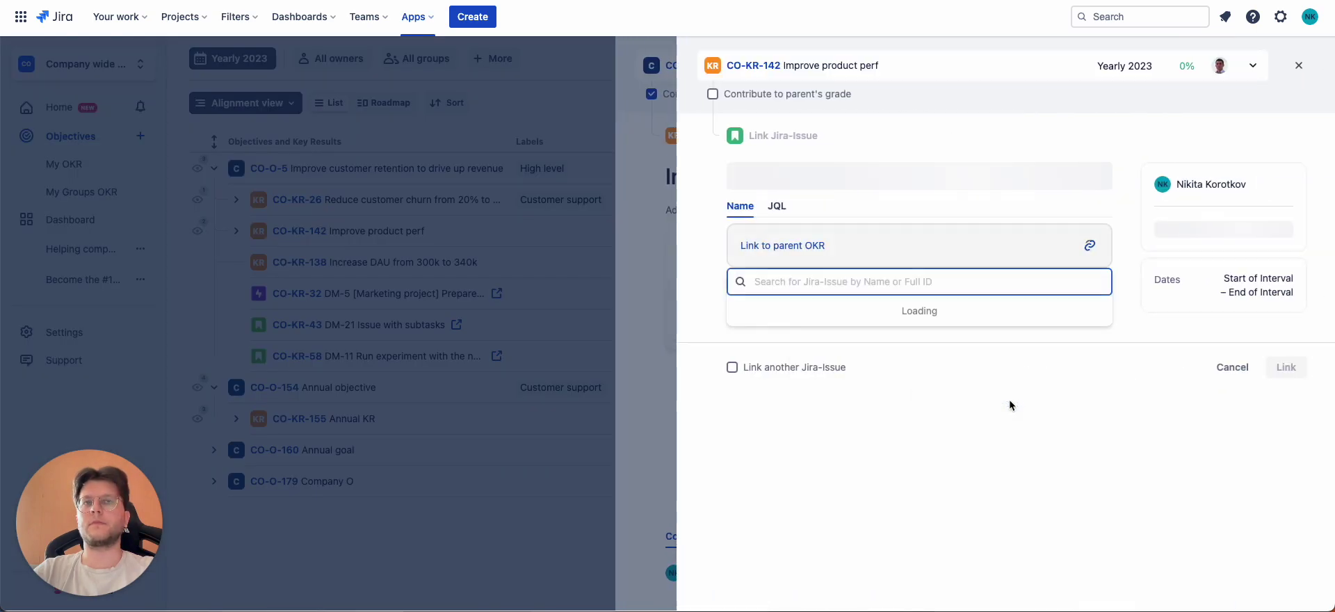
{"action": "left_click", "coordinate": [709, 385]}
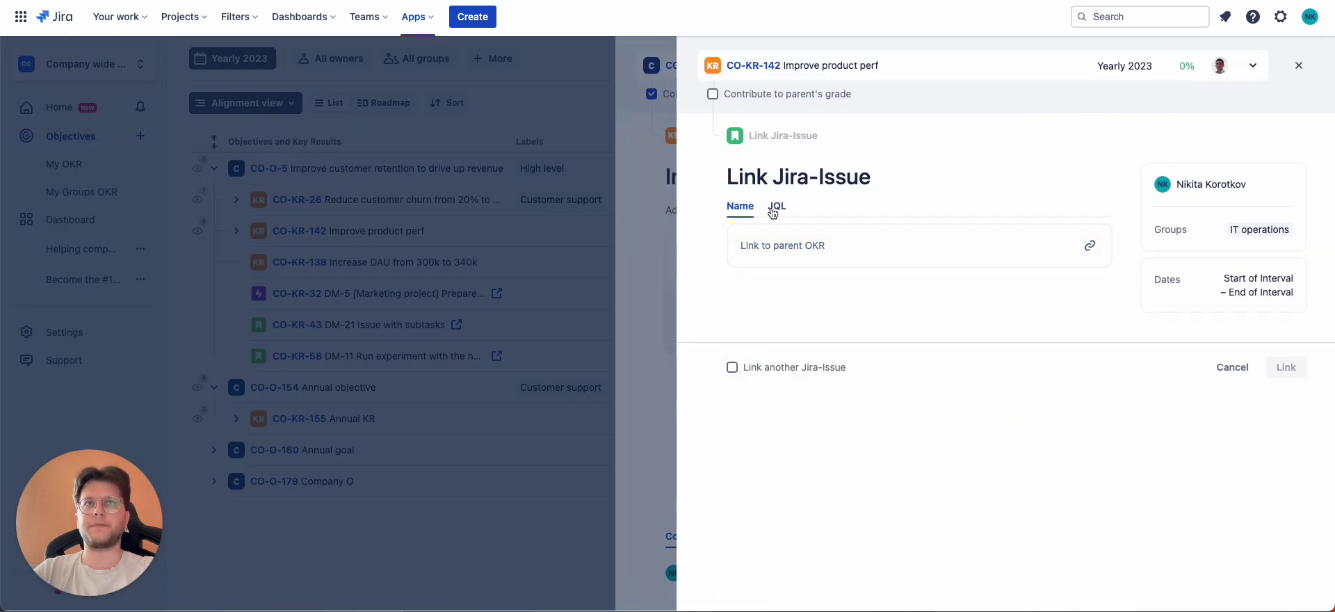
{"action": "left_click", "coordinate": [800, 250]}
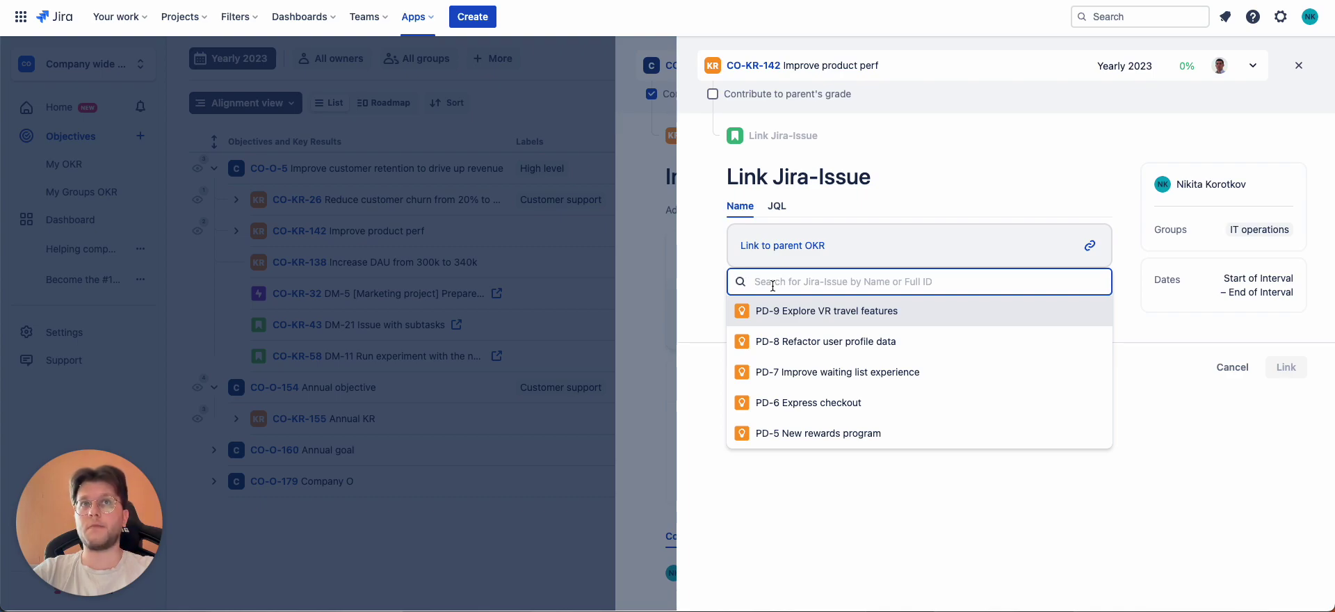
{"action": "type", "text": "pd-"}
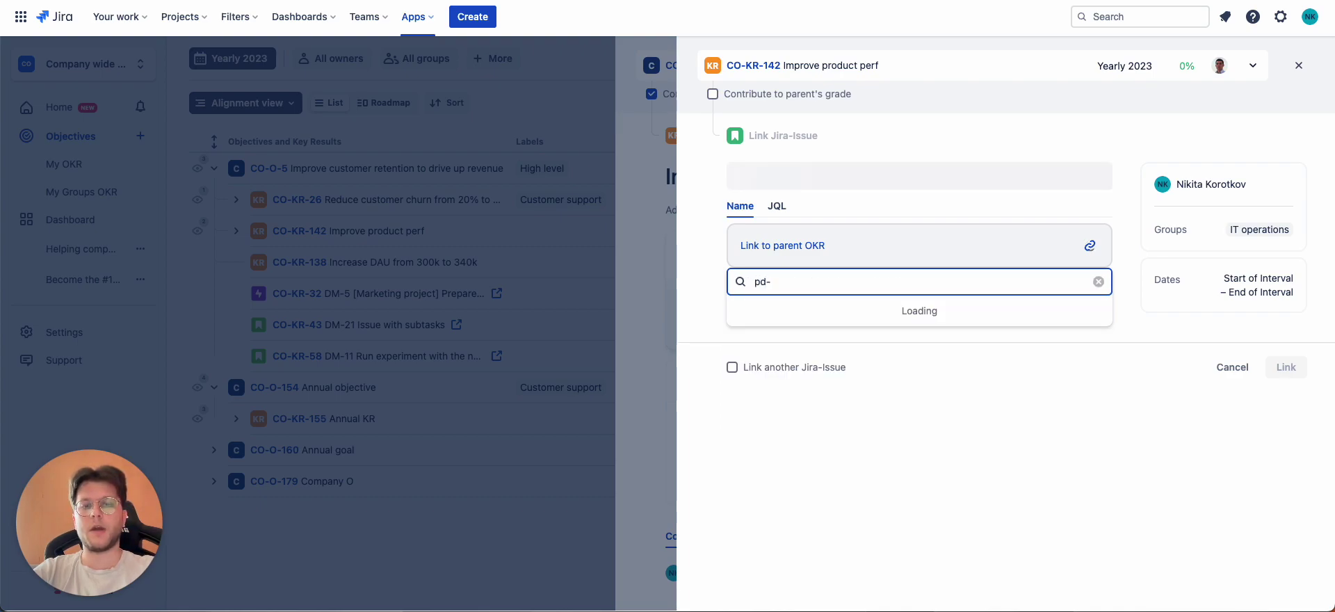
{"action": "type", "text": "9"}
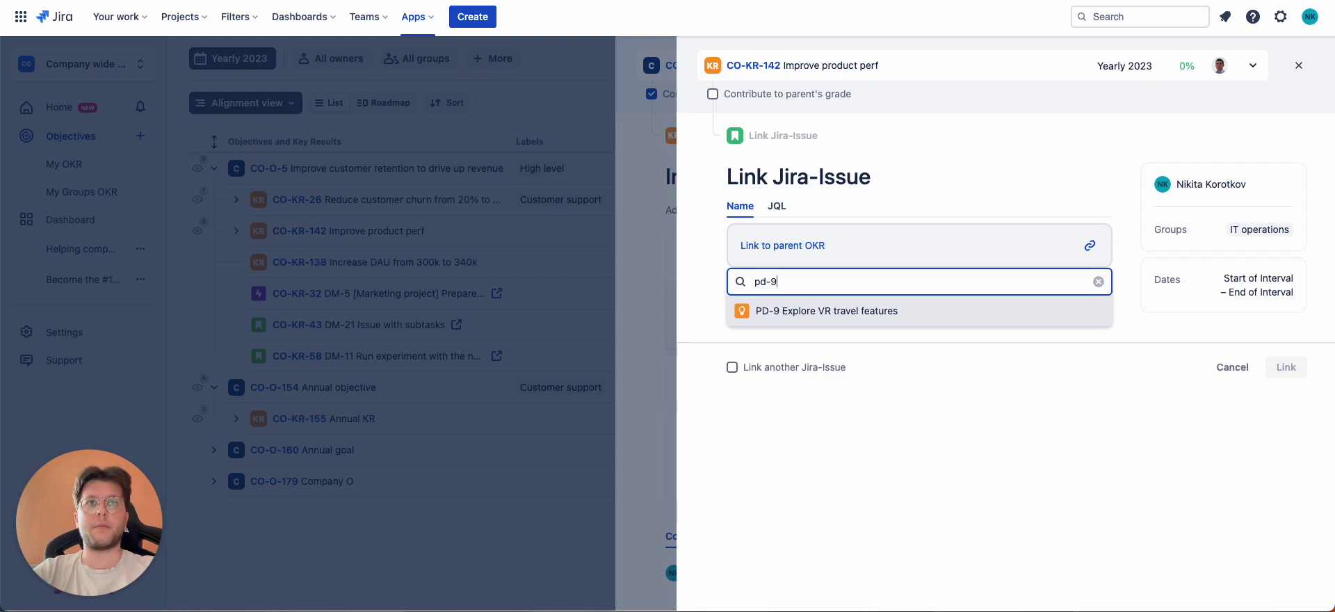
- Replace the issue search with the name keyword "explore" and select PD-9 Explore VR travel features
{"action": "key", "text": "BackSpace"}
{"action": "key", "text": "BackSpace"}
{"action": "key", "text": "BackSpace"}
{"action": "key", "text": "BackSpace"}
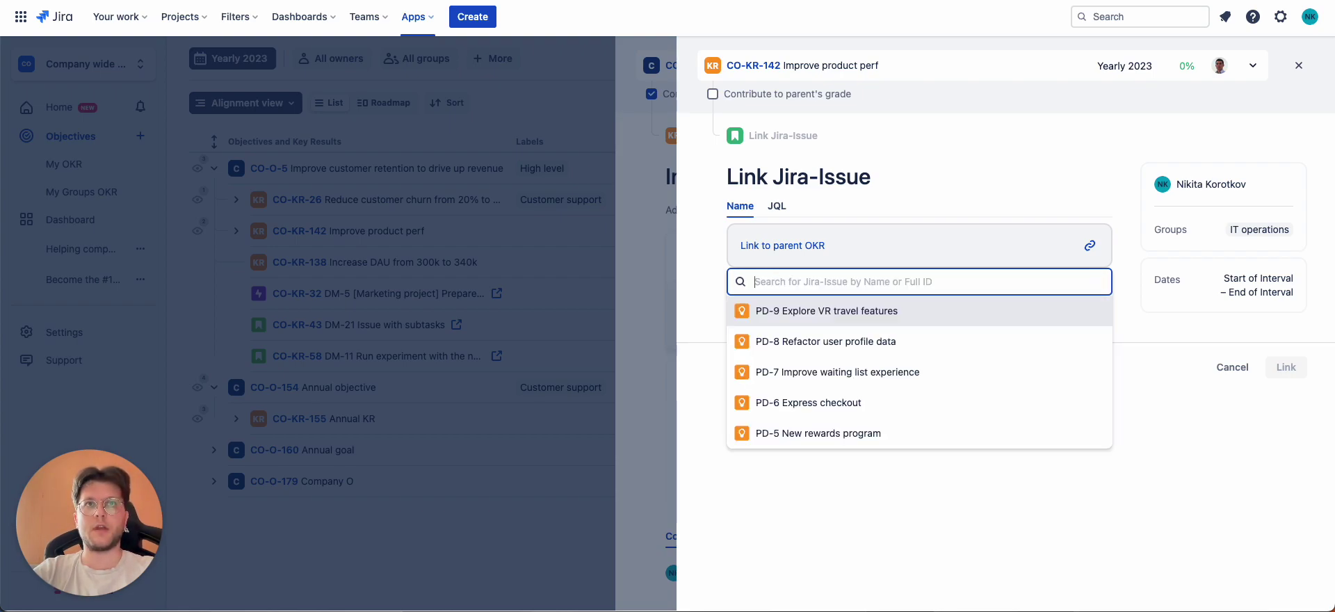
{"action": "type", "text": "explore"}
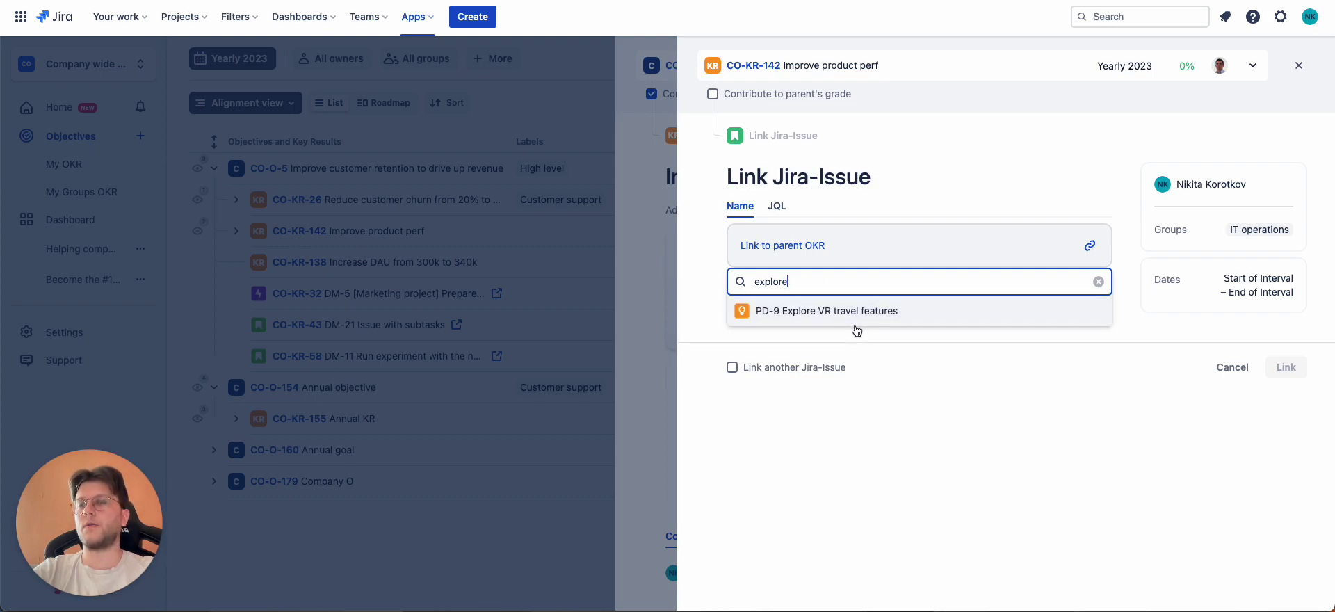
{"action": "left_click", "coordinate": [980, 315]}
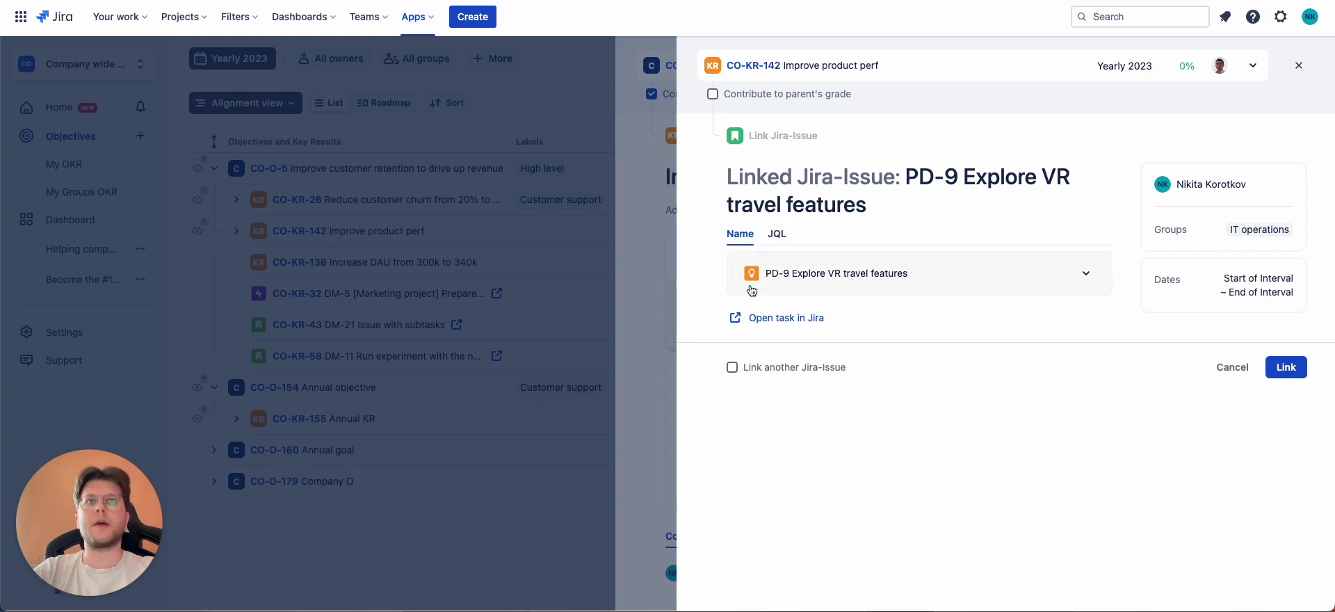
- Switch the issue lookup to JQL and run the query project=dm
{"action": "left_click", "coordinate": [777, 235]}
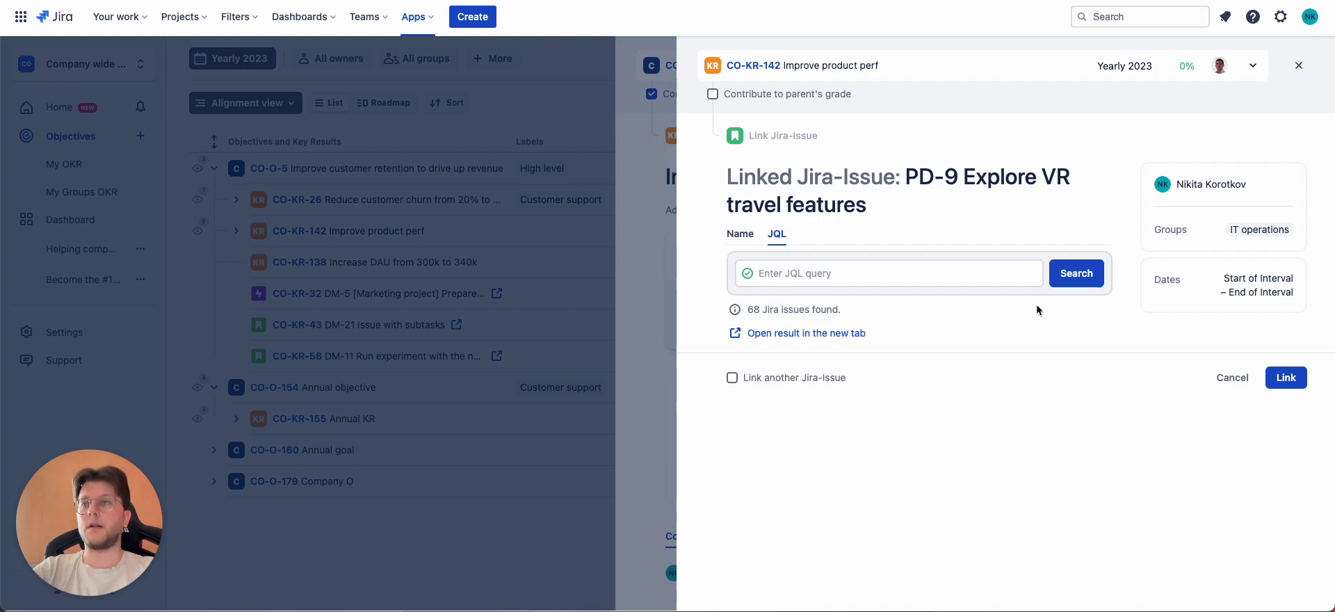
{"action": "left_click", "coordinate": [924, 275]}
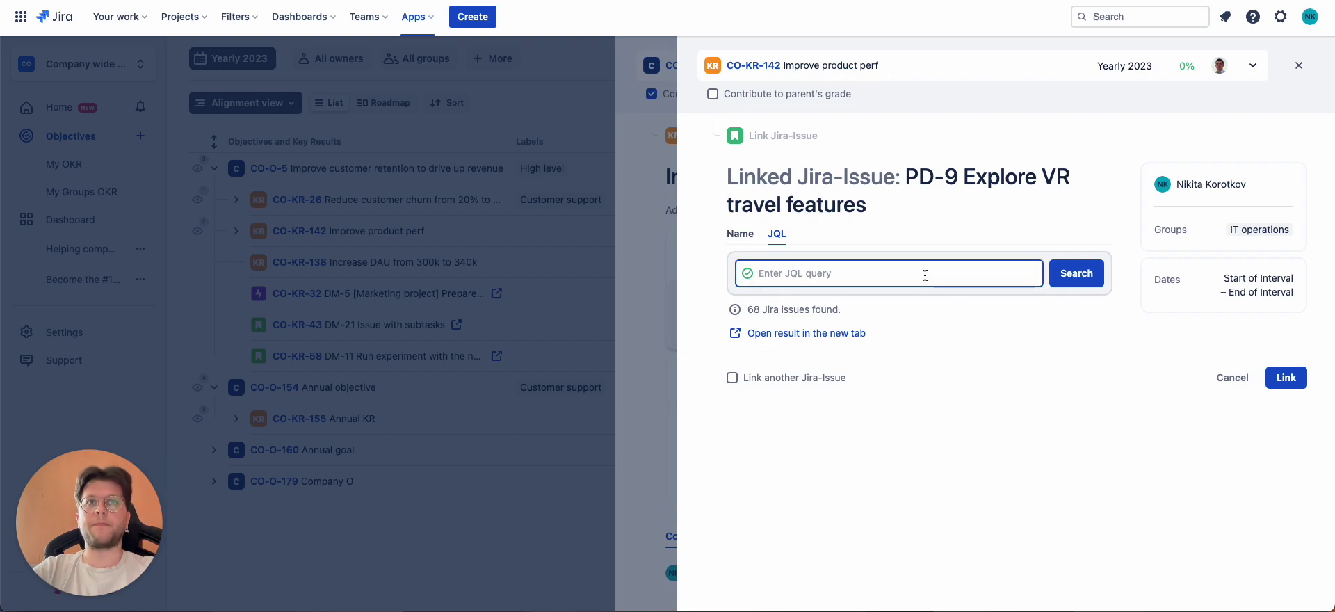
{"action": "type", "text": "p"}
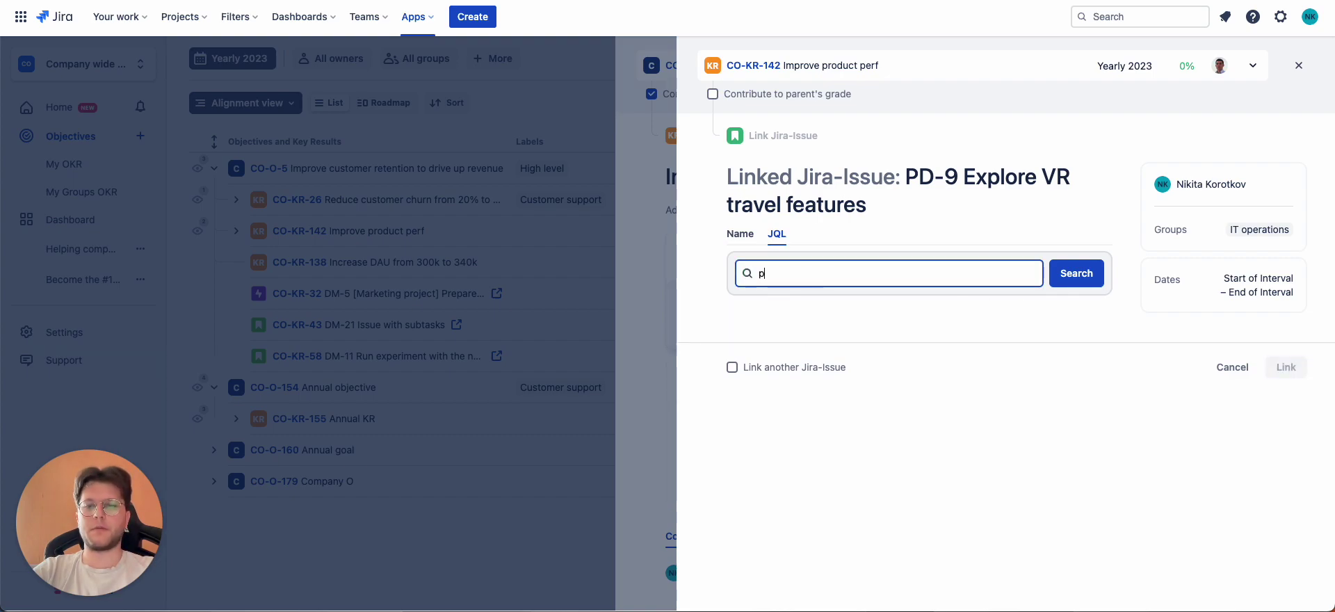
{"action": "type", "text": "roject="}
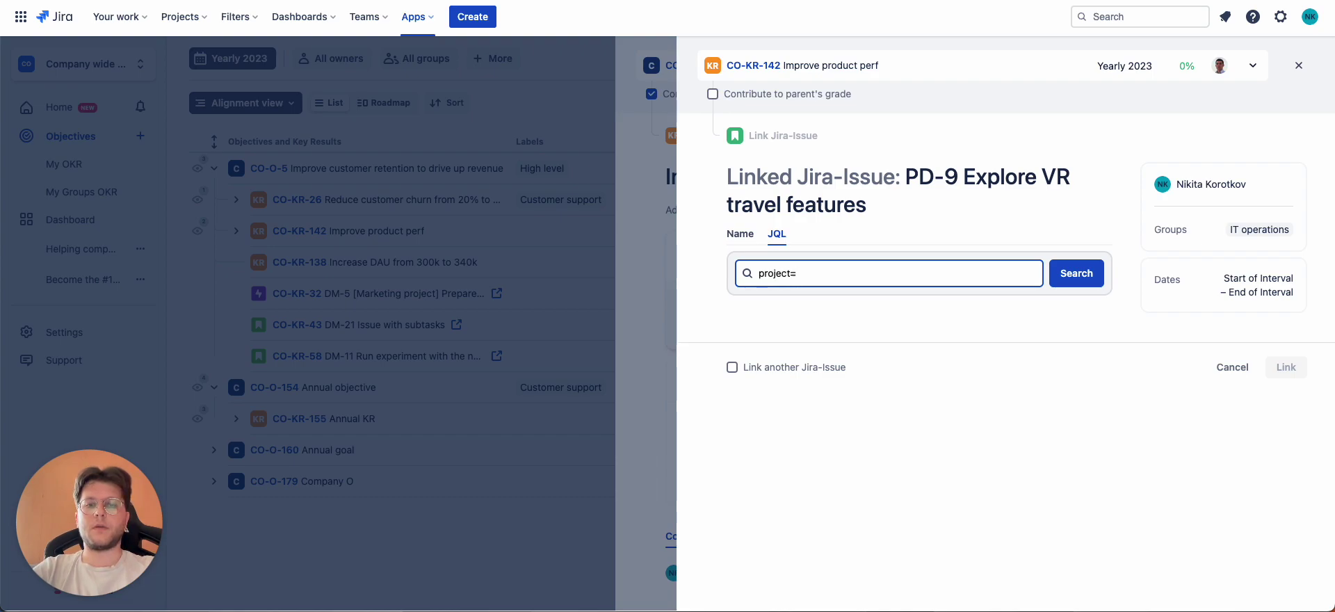
{"action": "type", "text": "dm"}
{"action": "left_click", "coordinate": [1098, 278]}
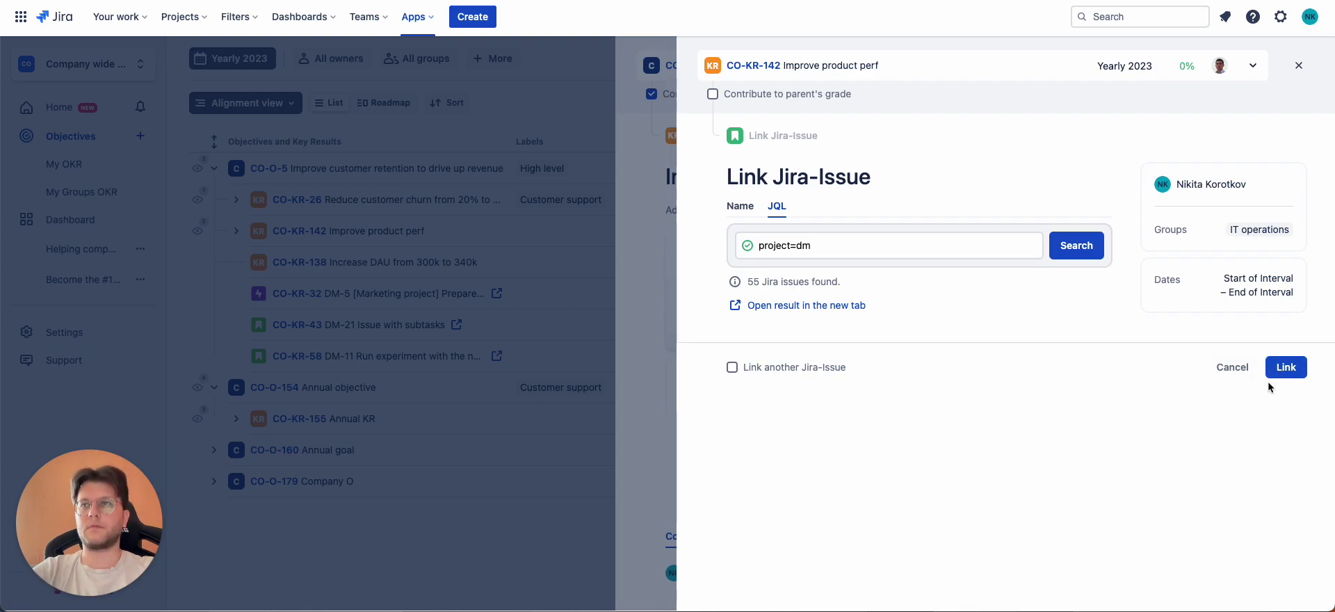
- Discard the Jira issue link and leave the CO-KR-142 details without saving changes
{"action": "left_click", "coordinate": [1222, 366]}
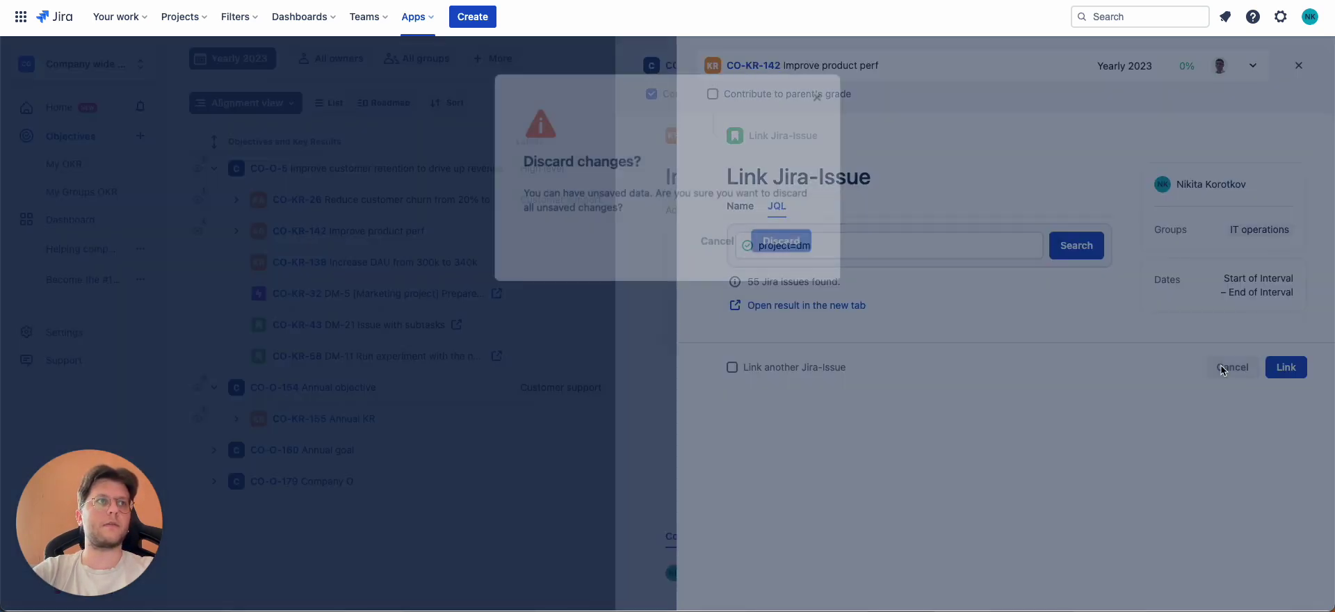
{"action": "left_click", "coordinate": [776, 238]}
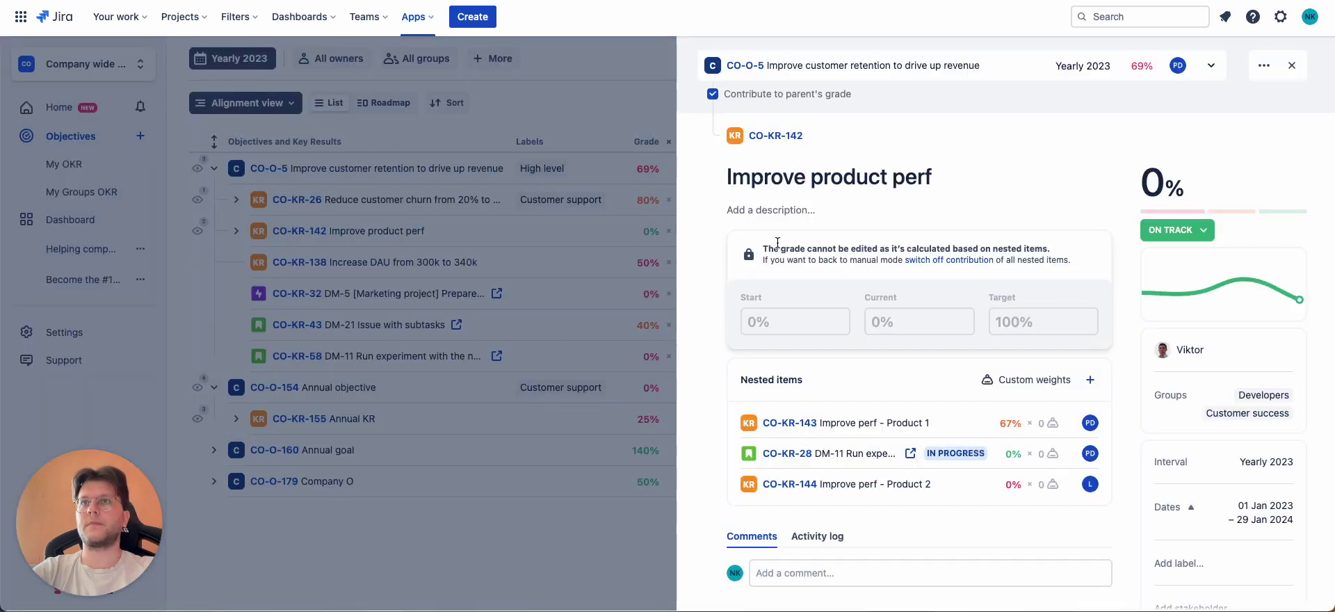
{"action": "left_click", "coordinate": [406, 547]}
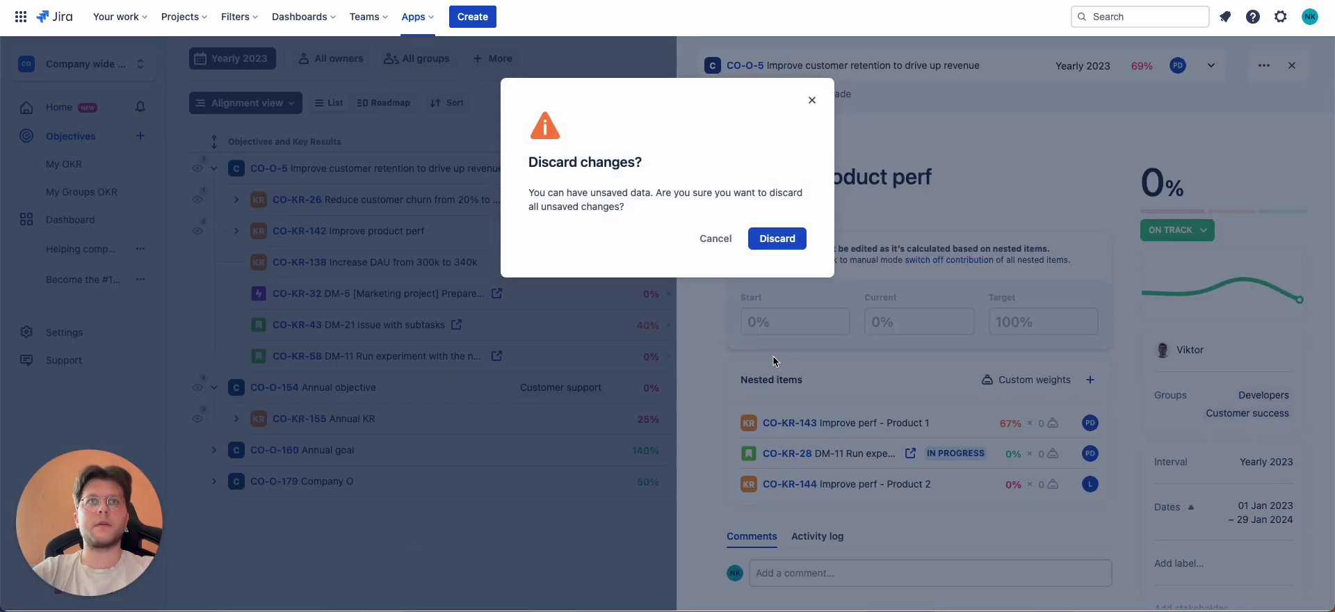
{"action": "left_click", "coordinate": [783, 239]}
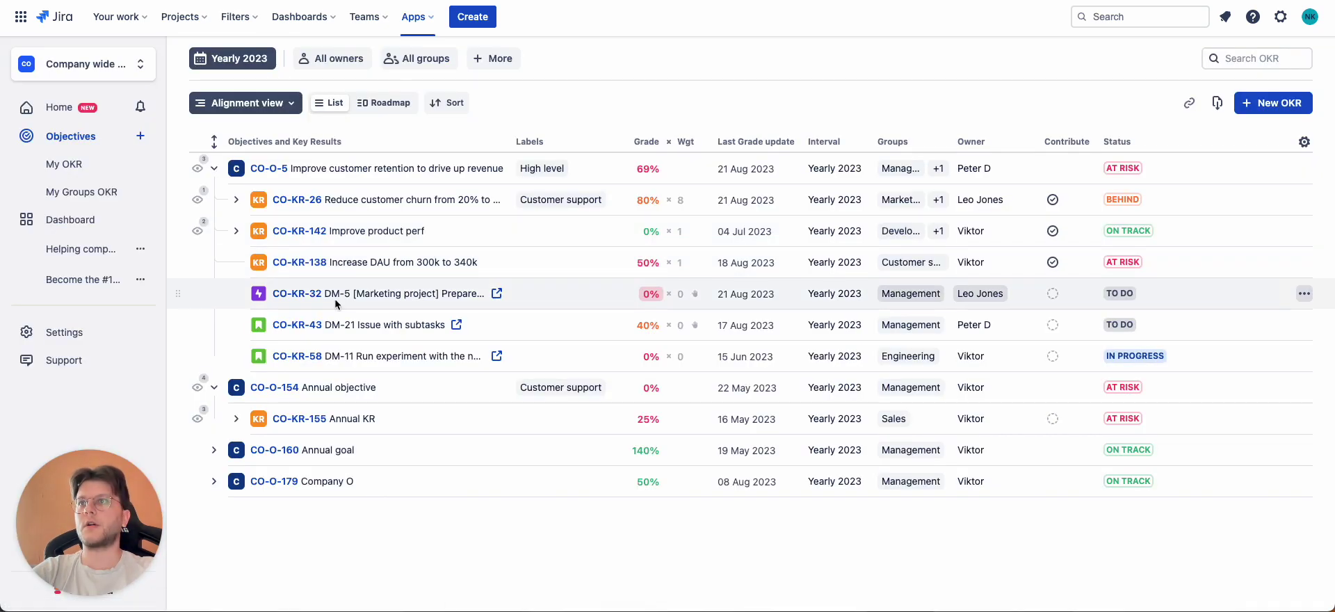
- Open the custom weights of objective CO-O-5, bring up the CO-KR-26 weight for editing, and leave it without changes
{"action": "left_click", "coordinate": [267, 175]}
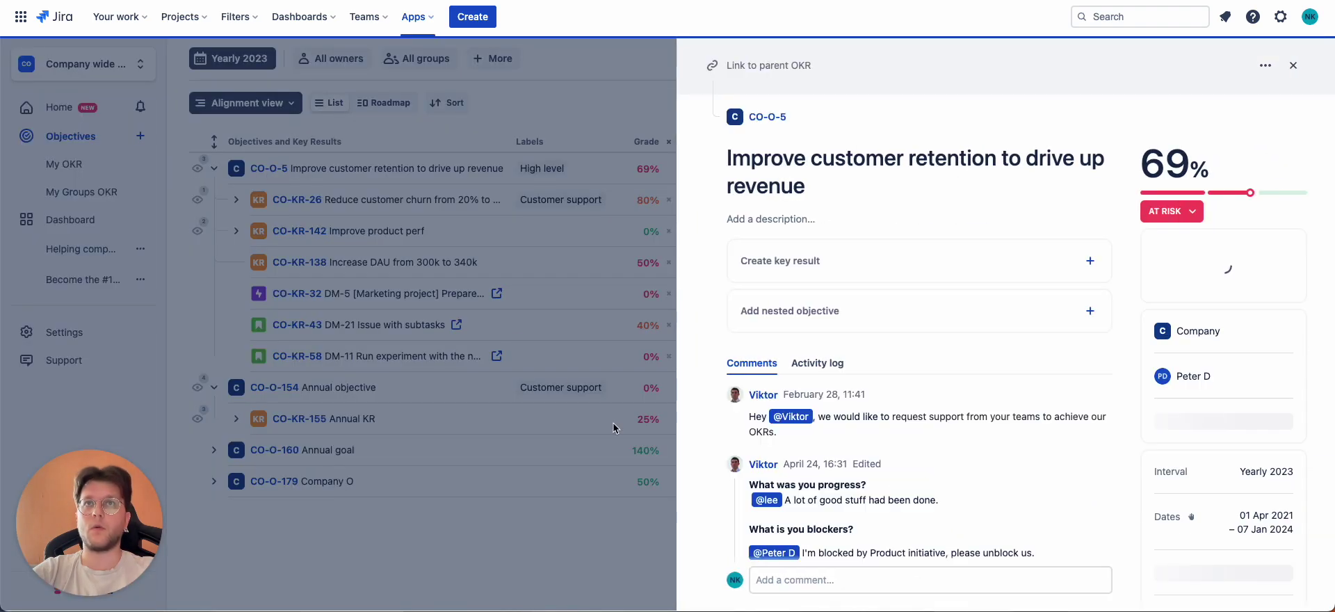
{"action": "left_click", "coordinate": [1037, 260]}
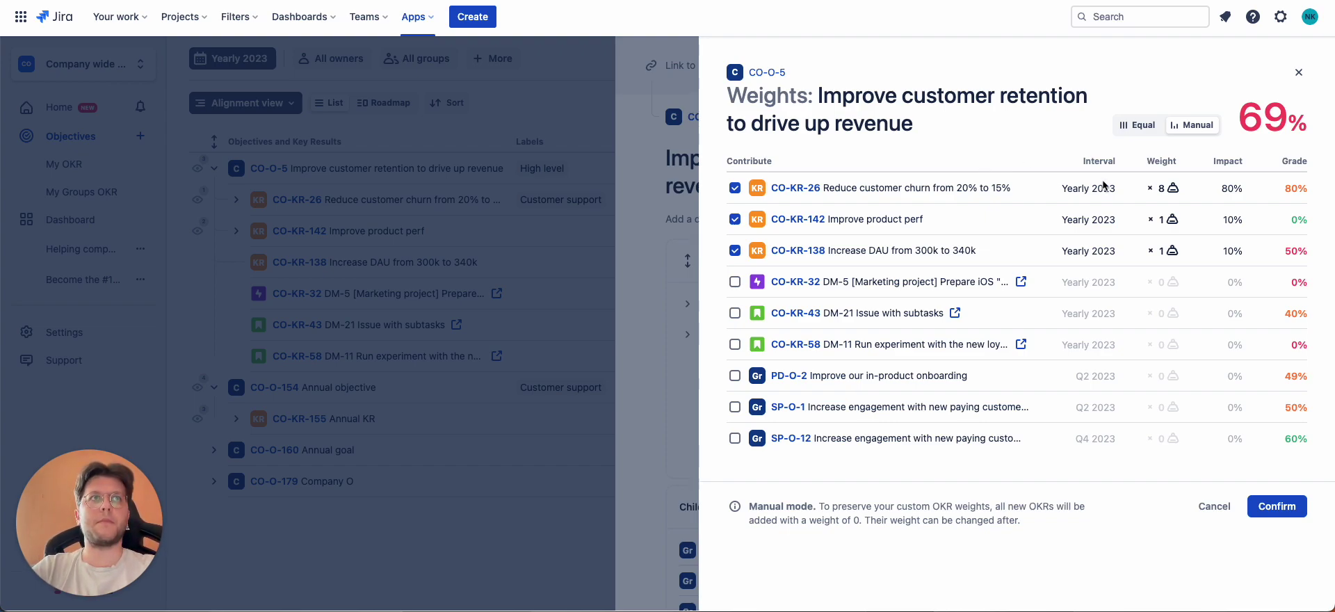
{"action": "left_click", "coordinate": [1155, 199]}
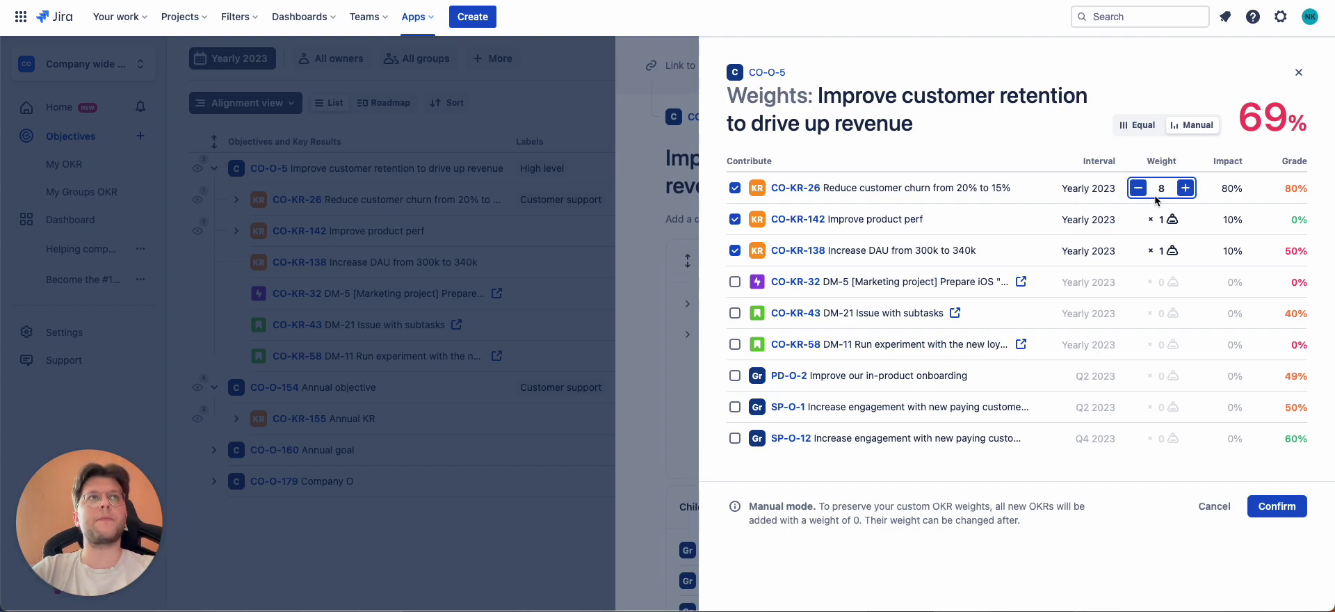
{"action": "left_click", "coordinate": [665, 322]}
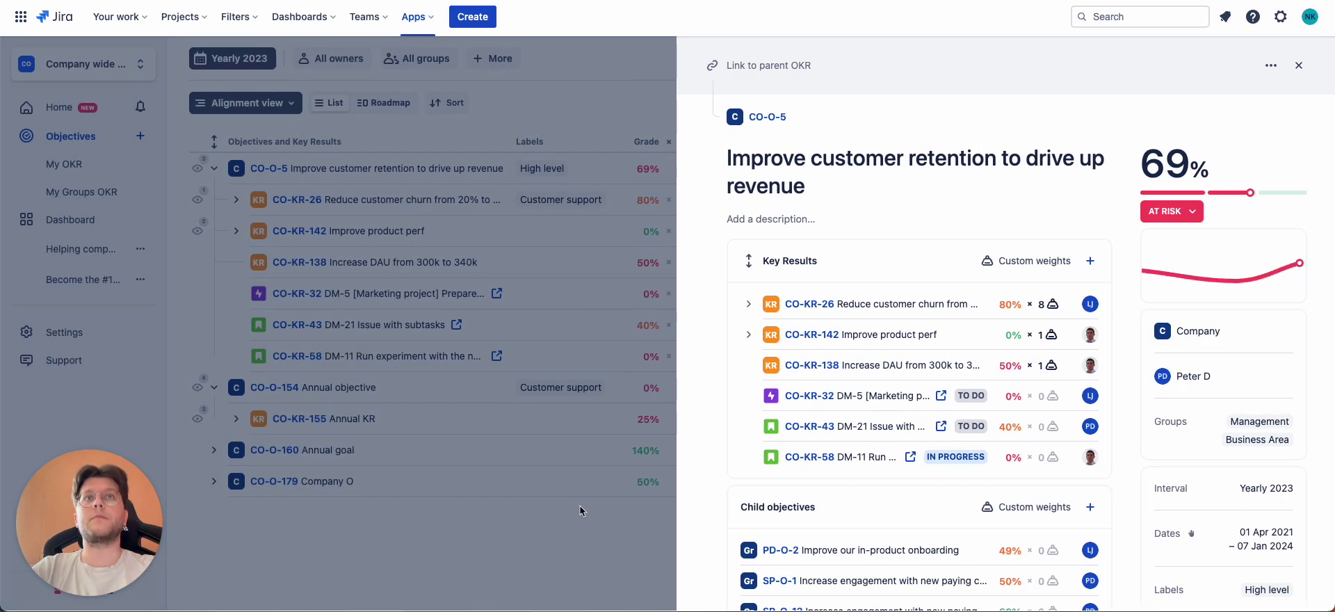
- In the manual weights of CO-O-5, exclude CO-KR-138 from contributing, include it again, and confirm before leaving the objective's details
{"action": "scroll", "coordinate": [719, 253], "scroll_direction": "down", "scroll_amount": 1}
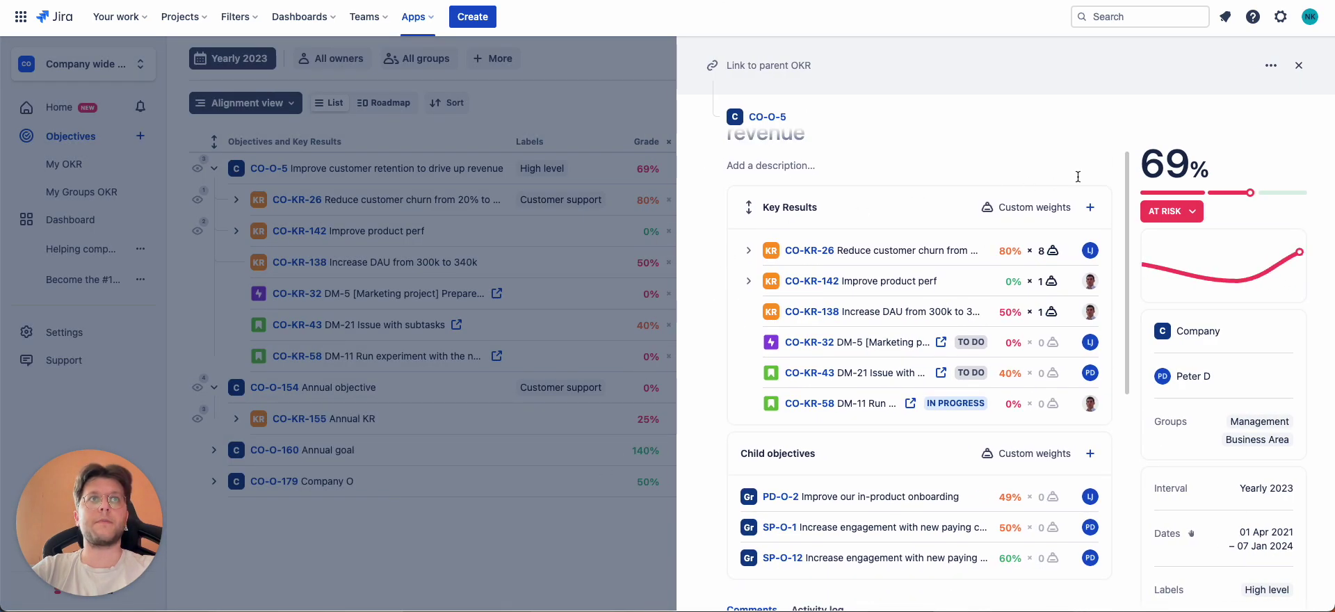
{"action": "left_click", "coordinate": [1041, 210]}
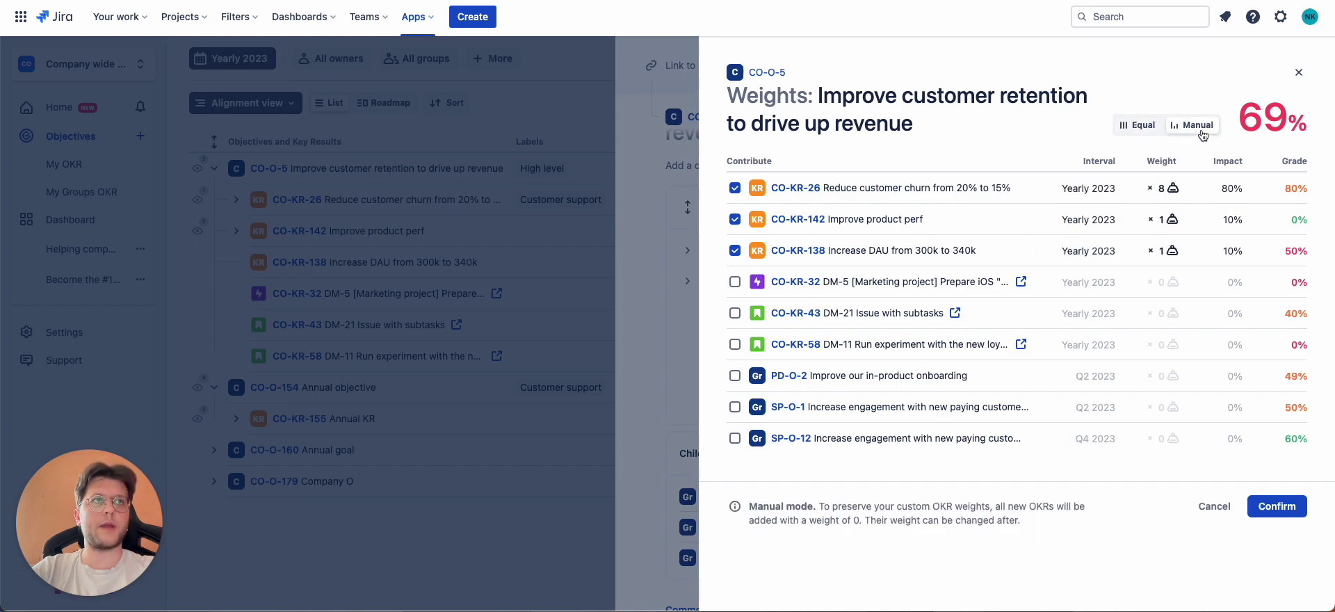
{"action": "left_click", "coordinate": [1170, 184]}
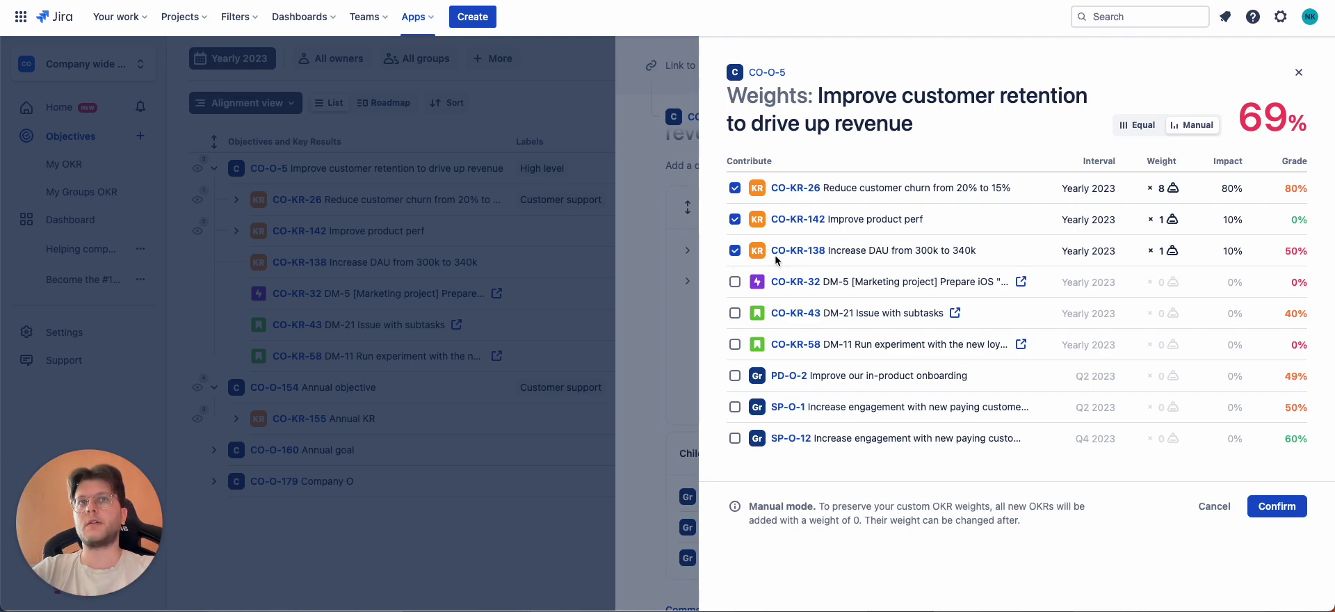
{"action": "left_click", "coordinate": [734, 251]}
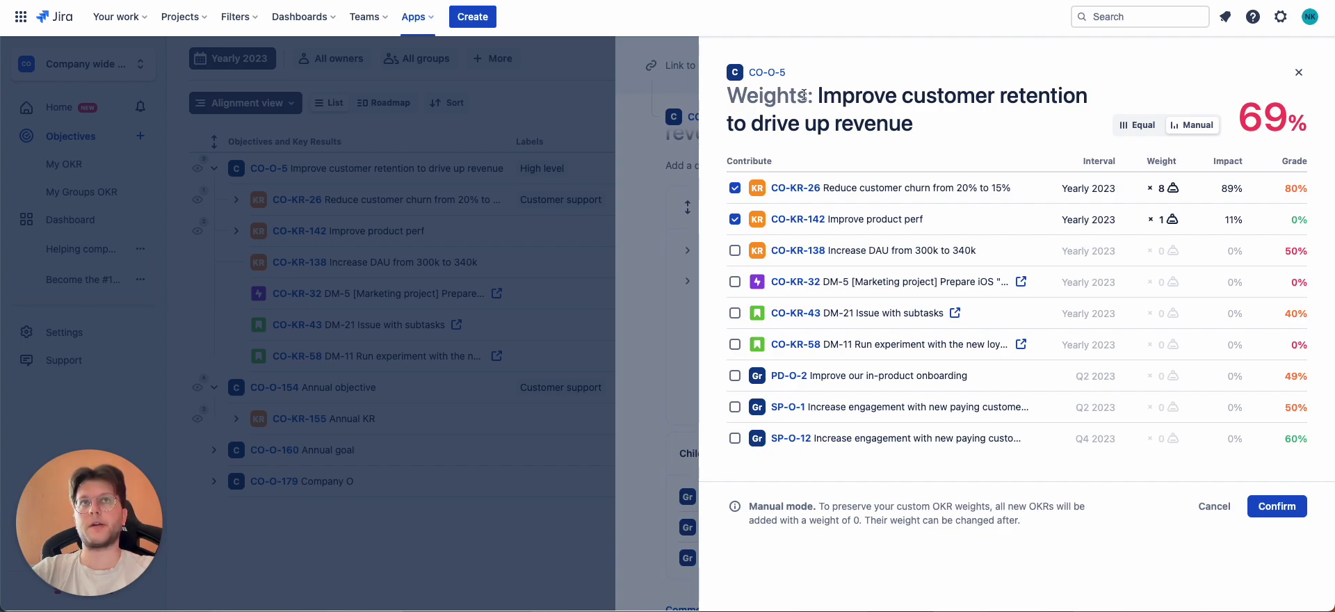
{"action": "left_click", "coordinate": [735, 252]}
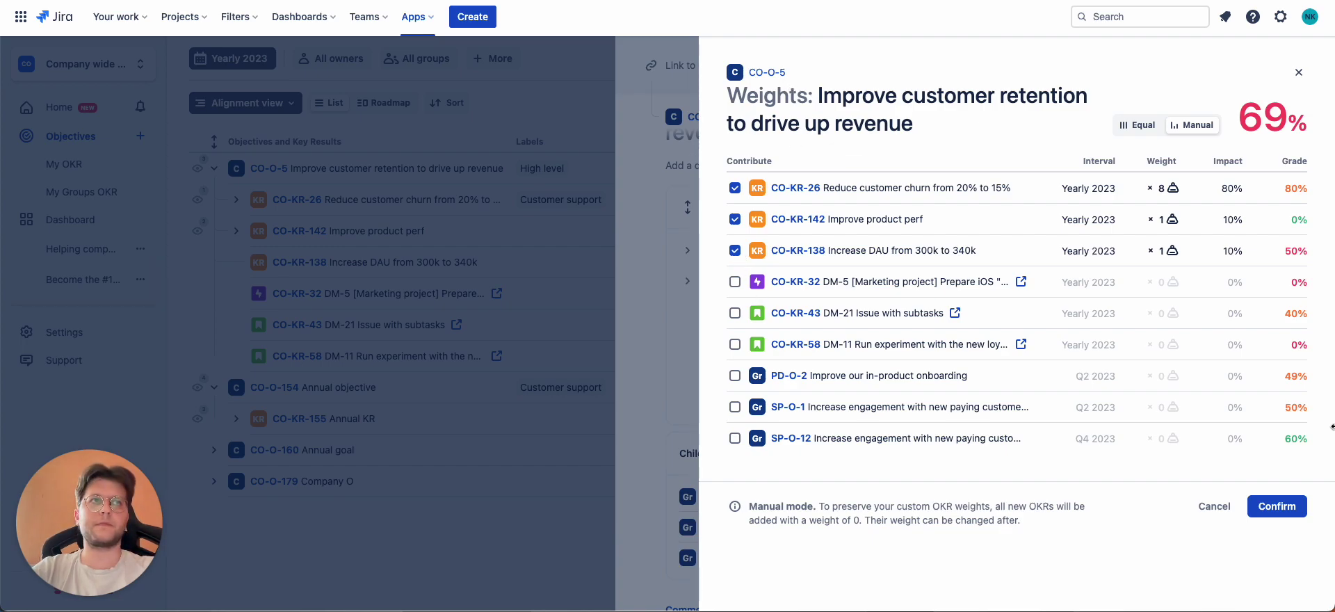
{"action": "left_click", "coordinate": [1269, 508]}
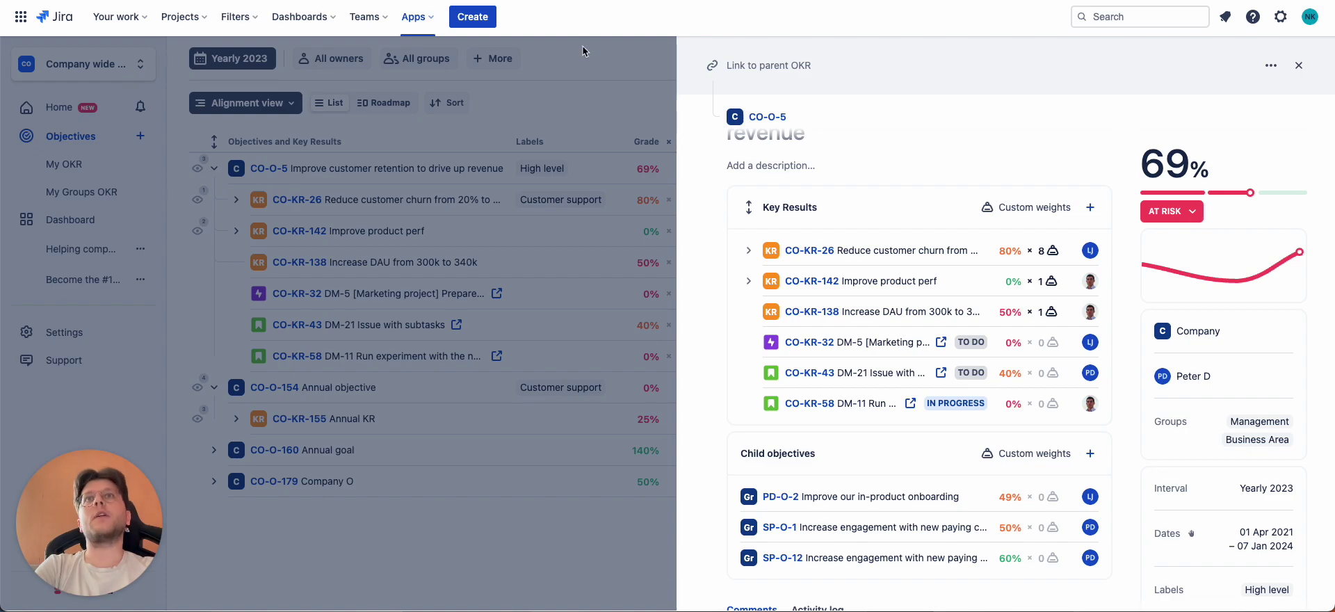
{"action": "left_click", "coordinate": [570, 81]}
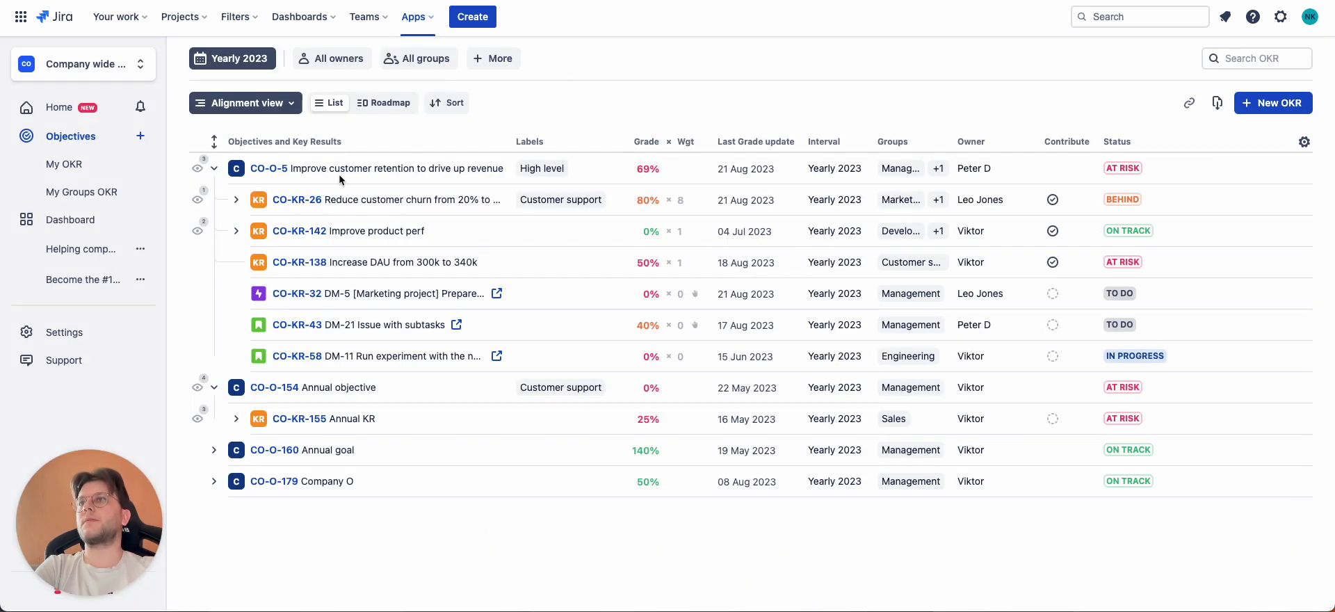
- Open the home overview and check its available intervals and owners, leaving the filters as they are
{"action": "left_click", "coordinate": [64, 109]}
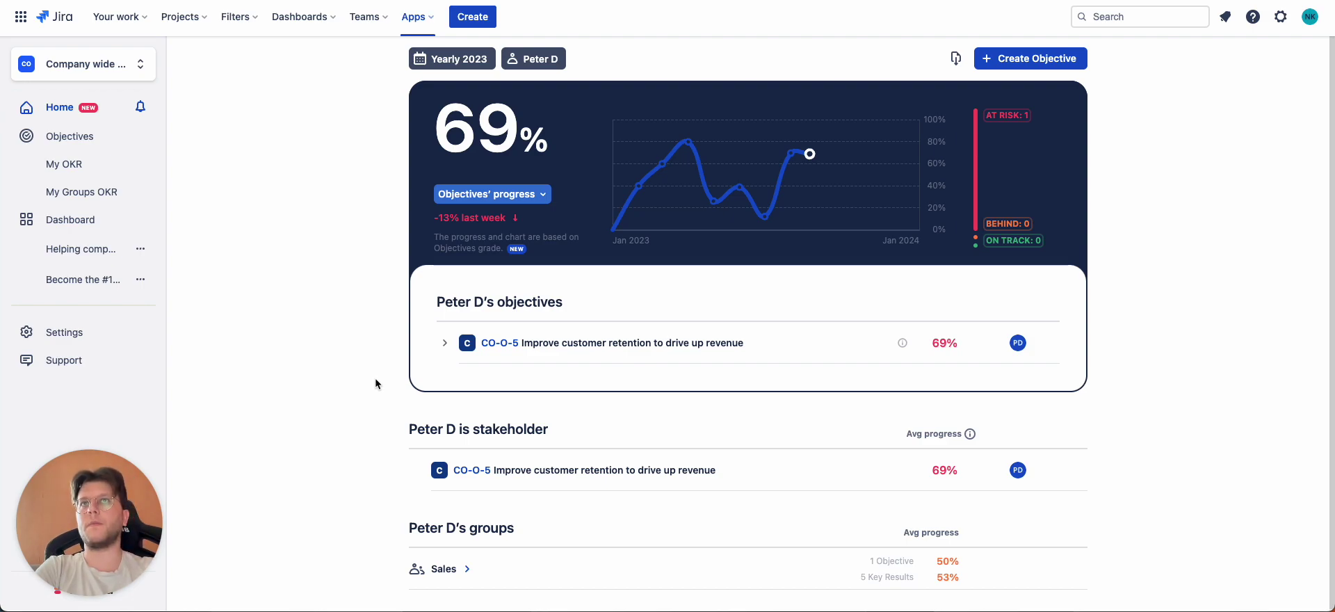
{"action": "left_click", "coordinate": [454, 63]}
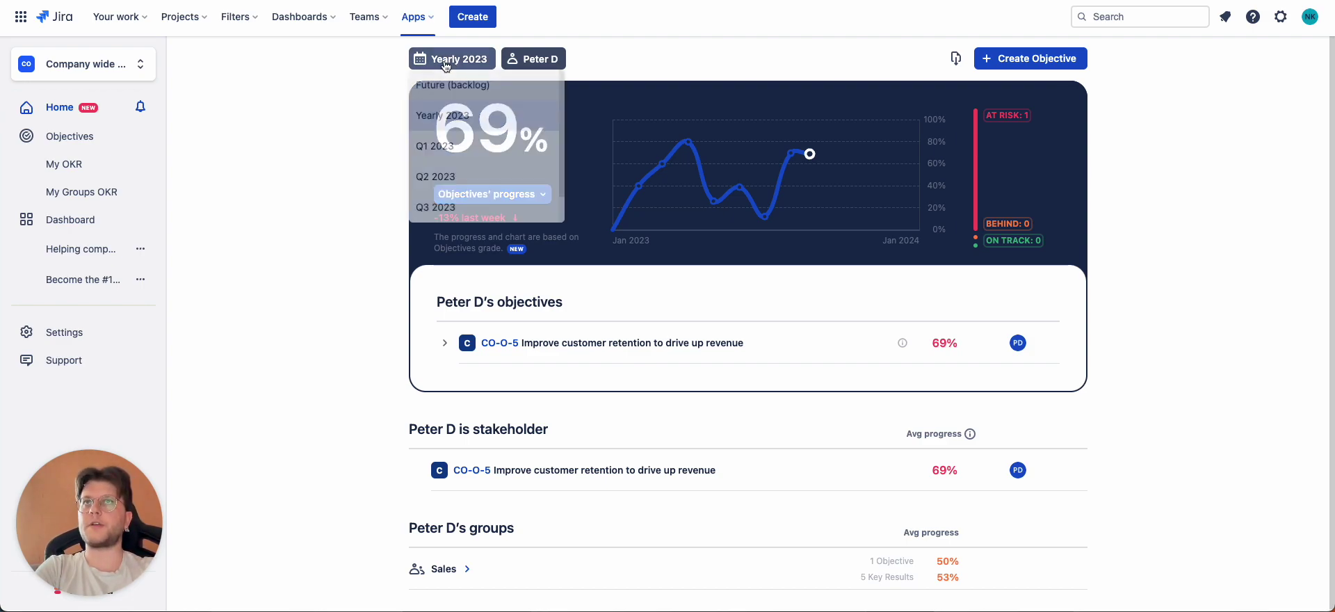
{"action": "left_click", "coordinate": [527, 61]}
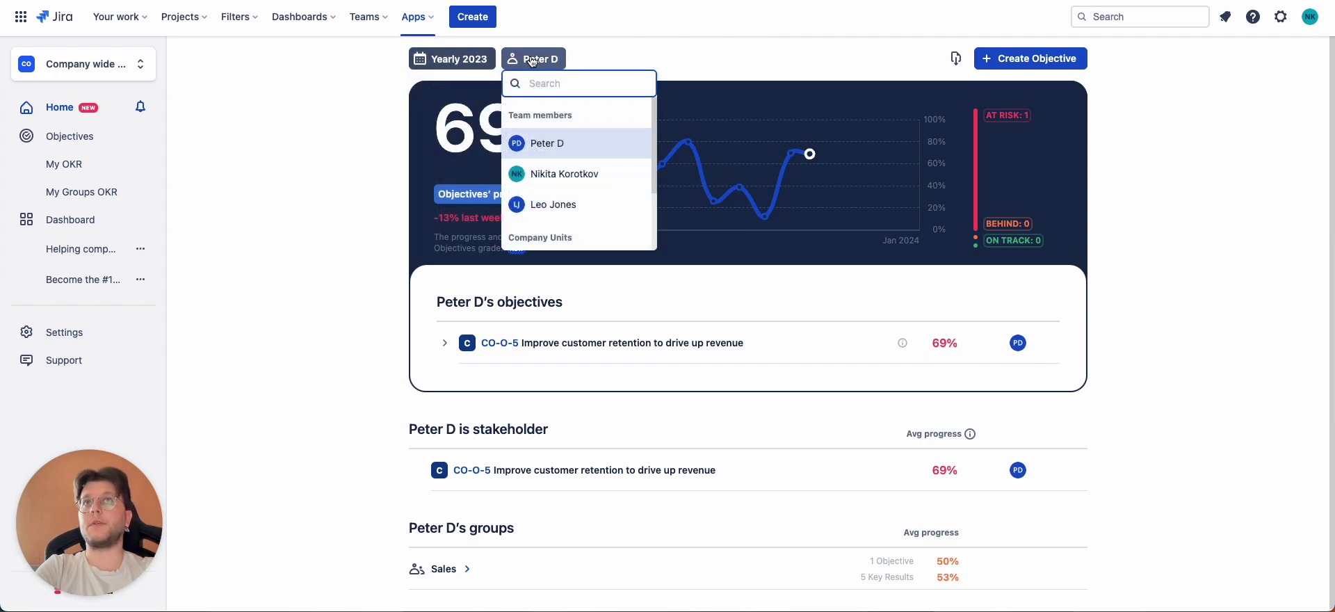
{"action": "left_click", "coordinate": [285, 165]}
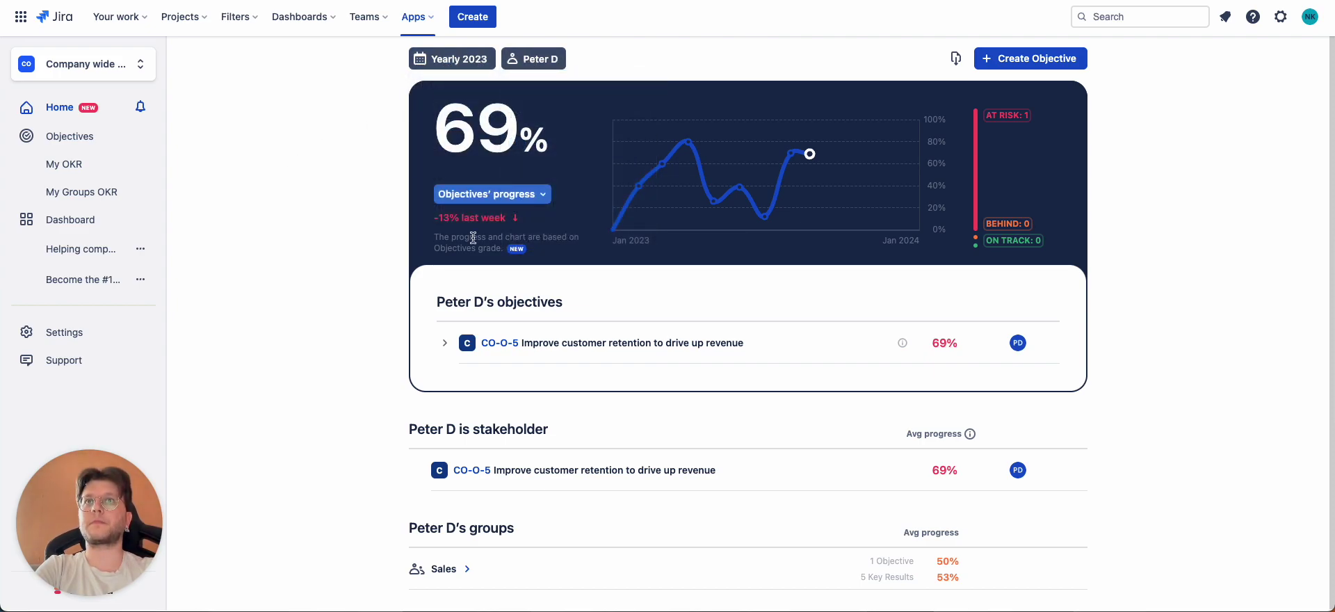
- Expand objective CO-O-5 in the home overview and examine its key results alongside the overall objectives' progress
{"action": "left_click", "coordinate": [444, 344]}
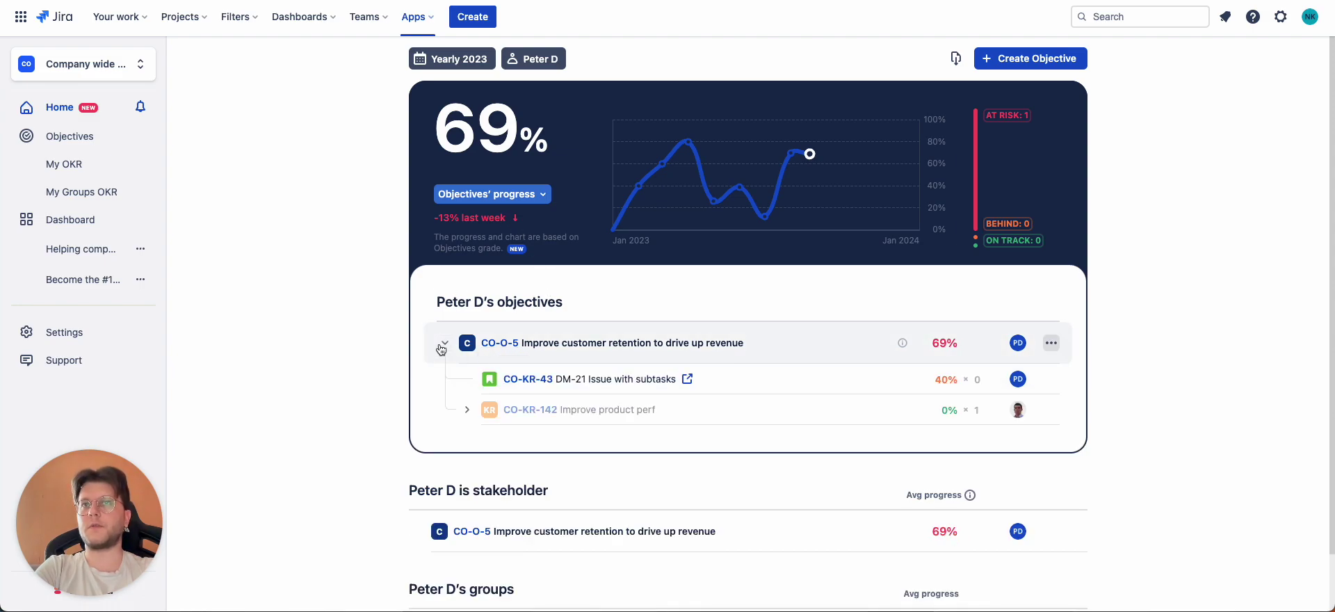
{"action": "scroll", "coordinate": [398, 374], "scroll_direction": "down", "scroll_amount": 1}
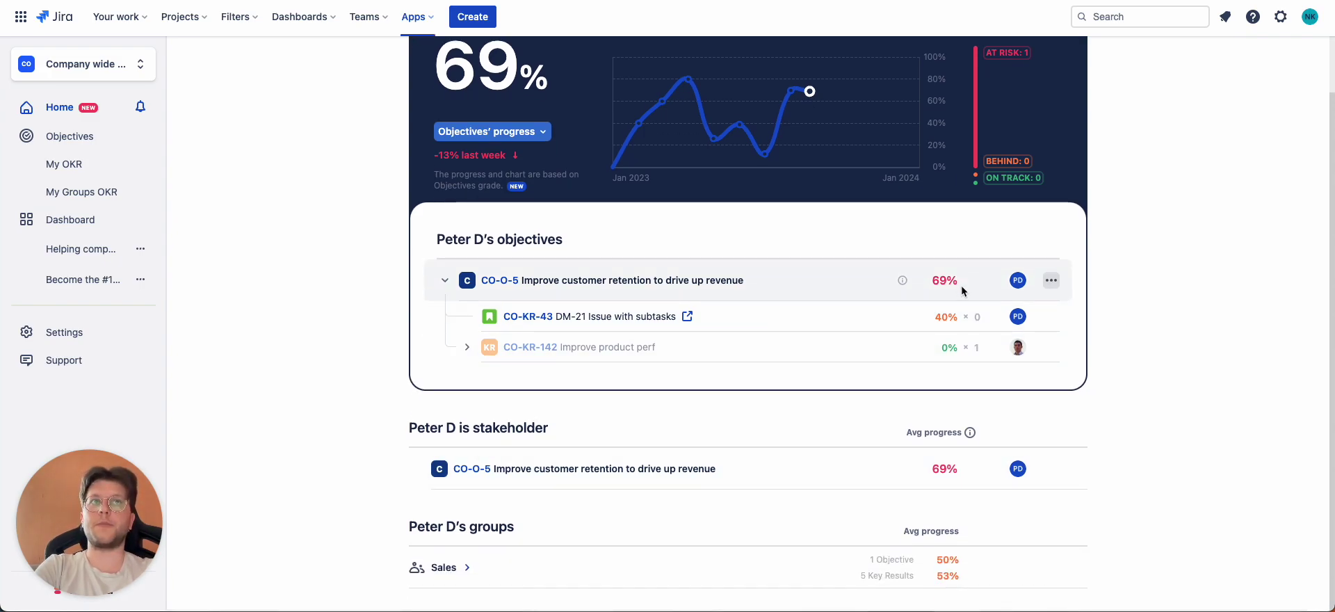
{"action": "scroll", "coordinate": [367, 430], "scroll_direction": "up", "scroll_amount": 1}
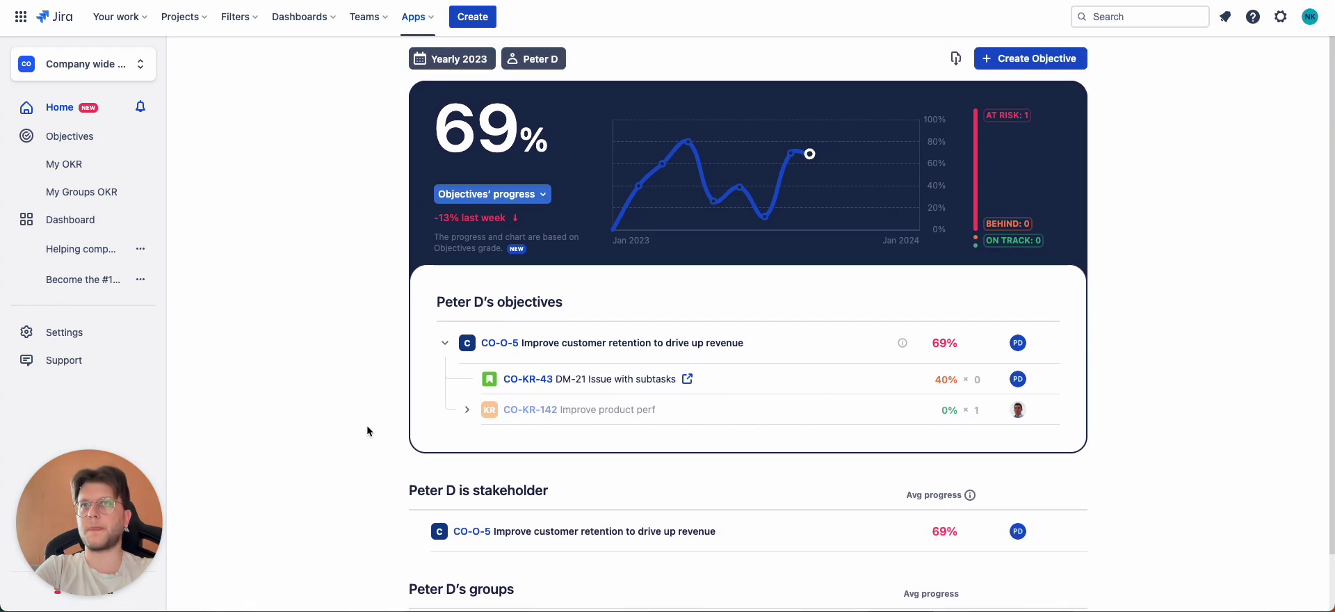
{"action": "left_click_drag", "start_coordinate": [438, 139], "coordinate": [559, 147]}
{"action": "left_click", "coordinate": [204, 193]}
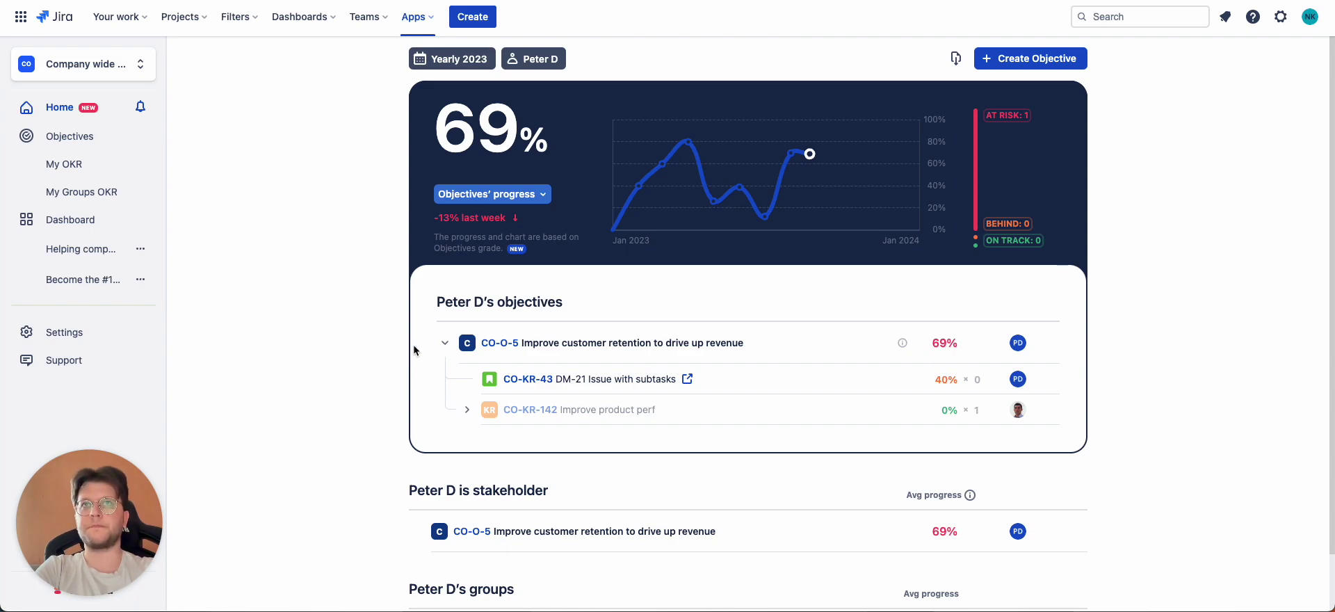
- Show Key Results' progress in the overview and expand CO-KR-142 Improve product perf to view its nested issue
{"action": "left_click", "coordinate": [537, 200]}
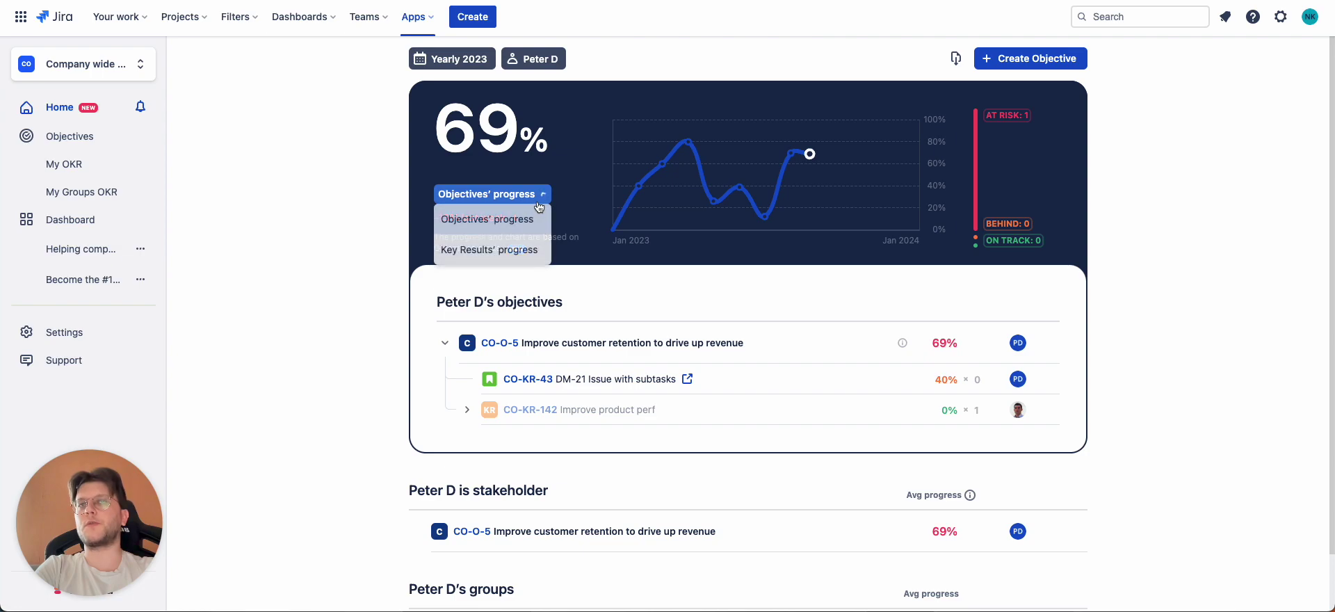
{"action": "left_click", "coordinate": [480, 248]}
{"action": "left_click", "coordinate": [445, 345]}
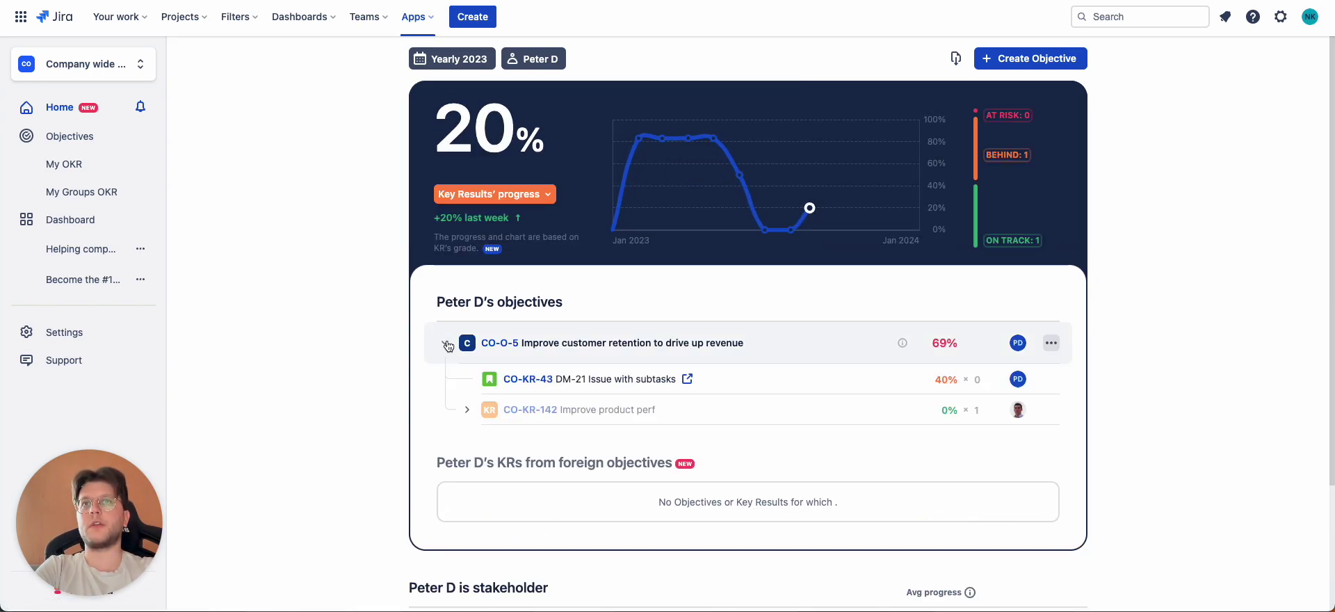
{"action": "left_click", "coordinate": [467, 409]}
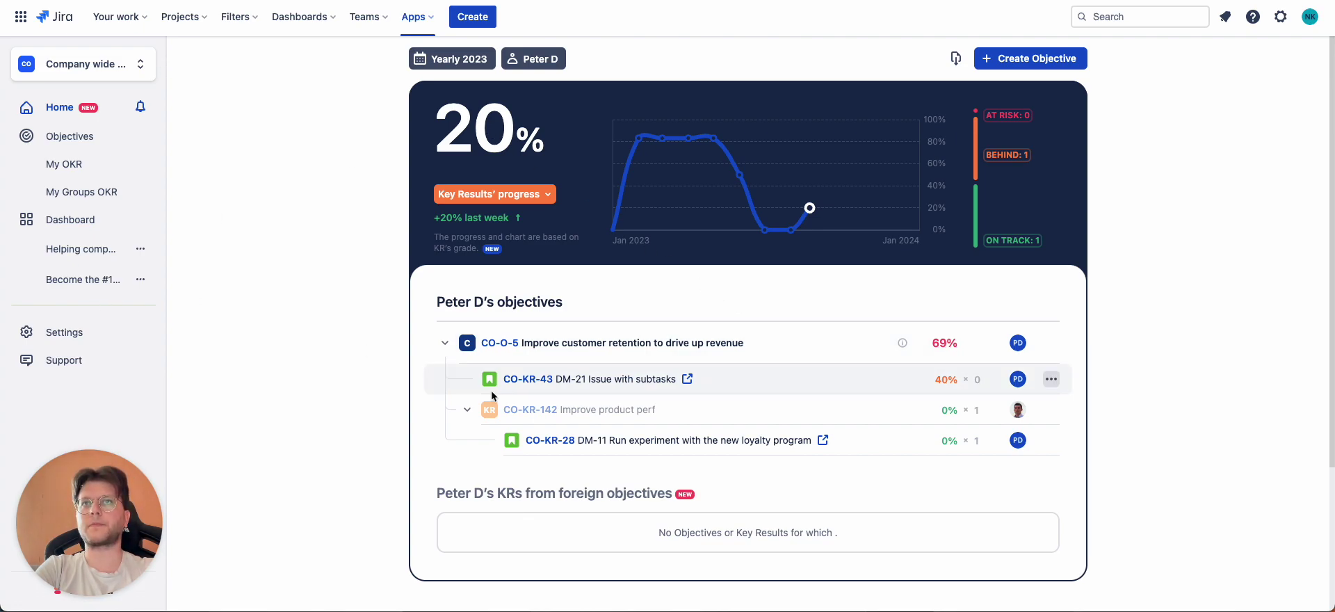
- Return the overview to Objectives' progress, then review the Sales group's average progress and open that group's overview
{"action": "left_click", "coordinate": [511, 196]}
{"action": "left_click", "coordinate": [492, 219]}
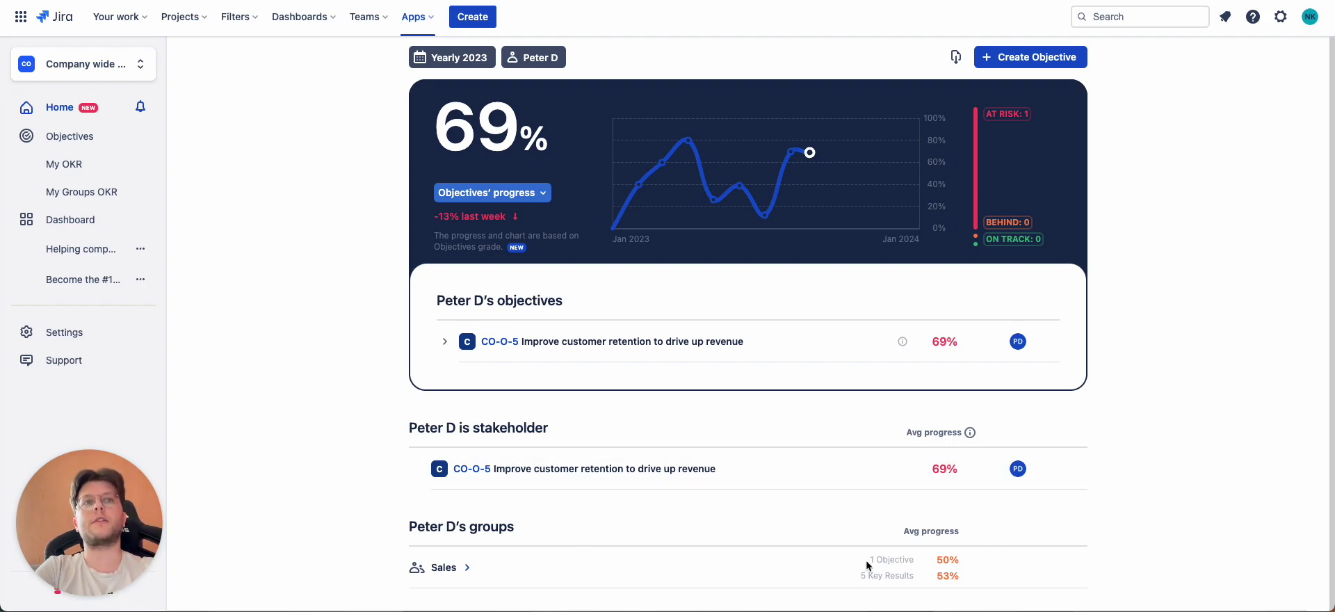
{"action": "left_click_drag", "start_coordinate": [883, 559], "coordinate": [980, 556]}
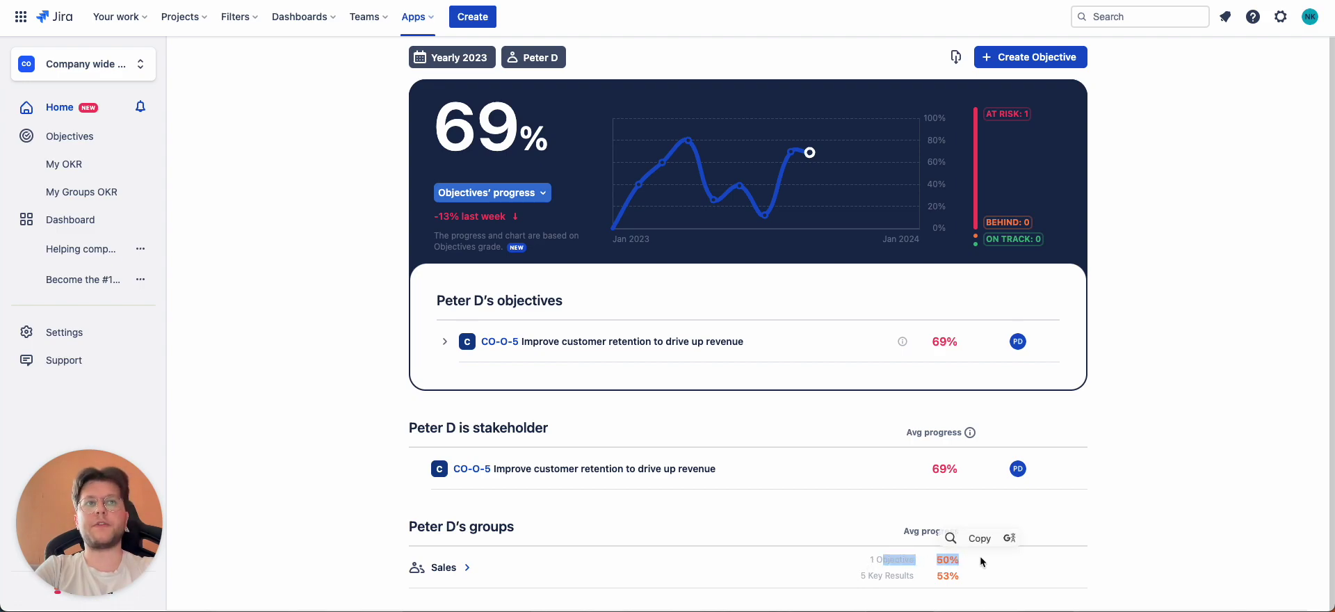
{"action": "left_click", "coordinate": [1147, 551]}
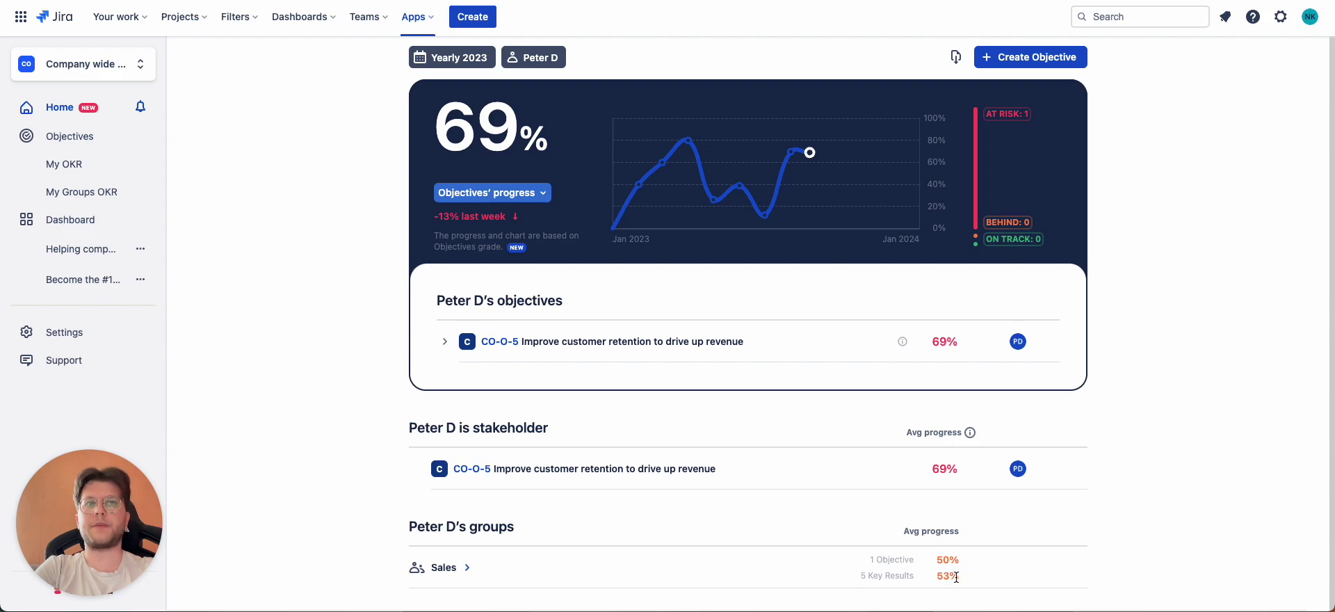
{"action": "left_click", "coordinate": [466, 567]}
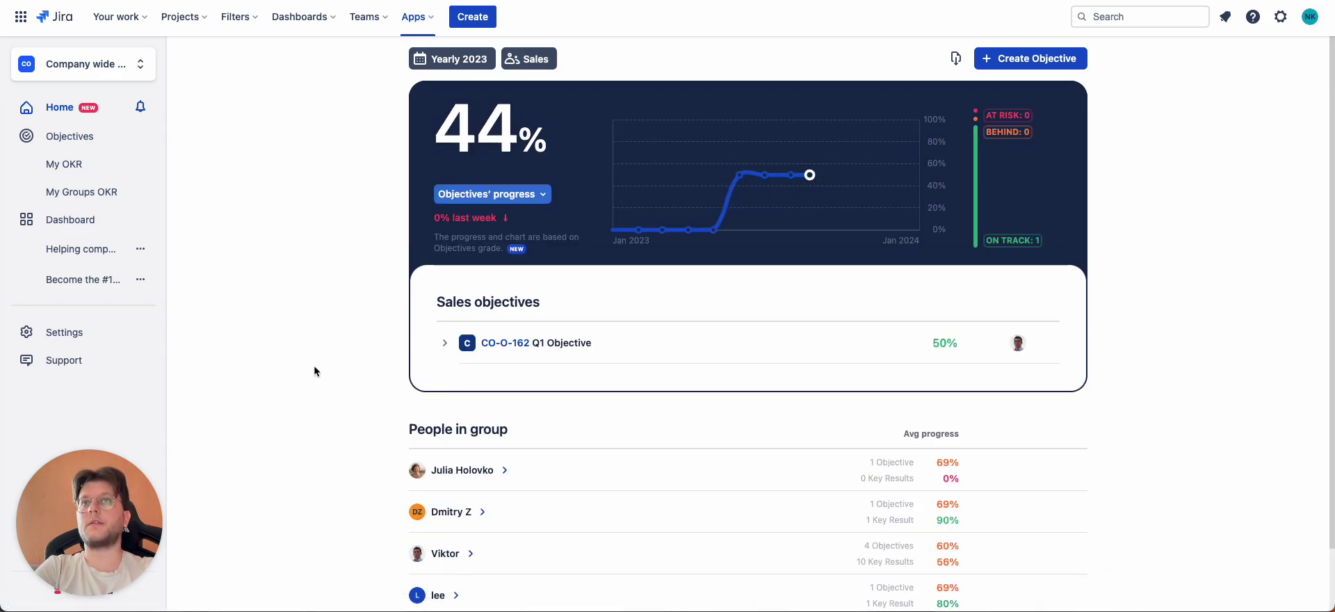
- Review the Sales group's members and expand CO-O-162 Q1 Objective, then view its details and comment editor without adding a comment
{"action": "scroll", "coordinate": [340, 249], "scroll_direction": "down", "scroll_amount": 2}
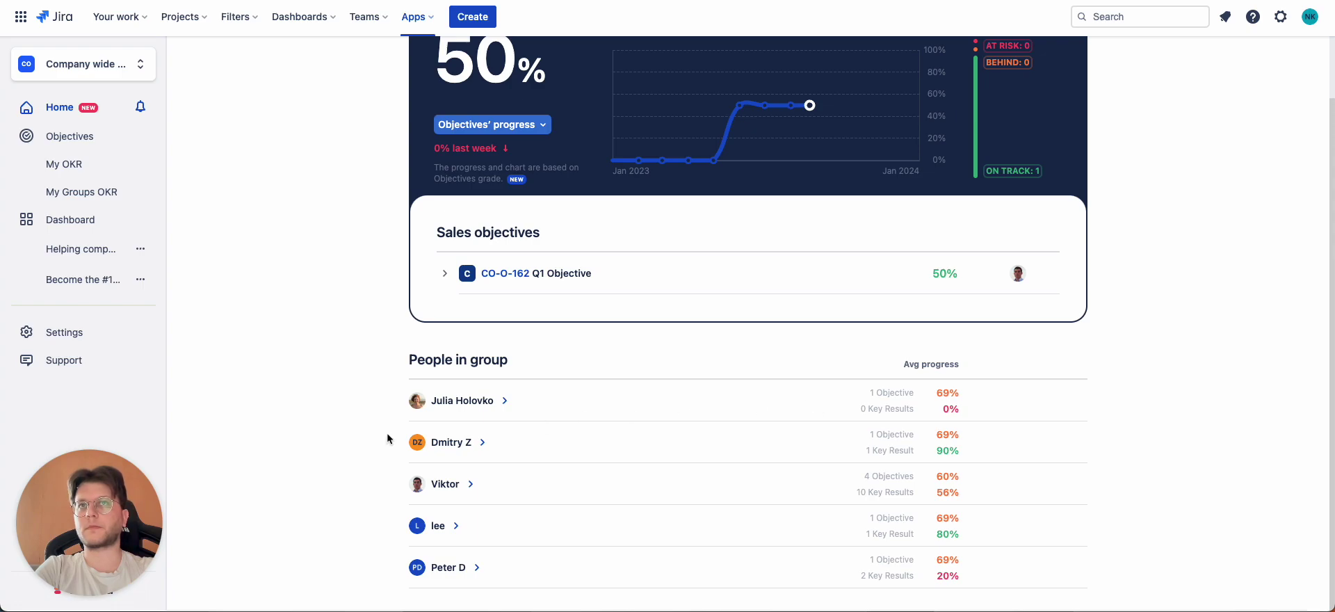
{"action": "scroll", "coordinate": [345, 278], "scroll_direction": "up", "scroll_amount": 1}
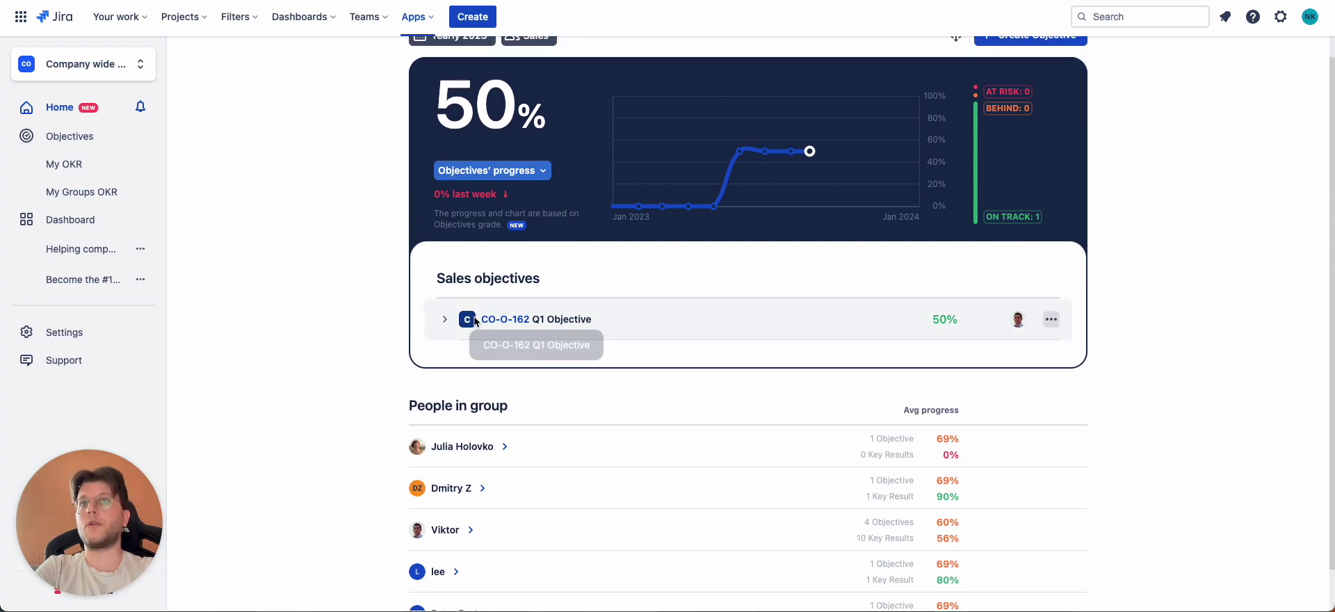
{"action": "left_click", "coordinate": [445, 321]}
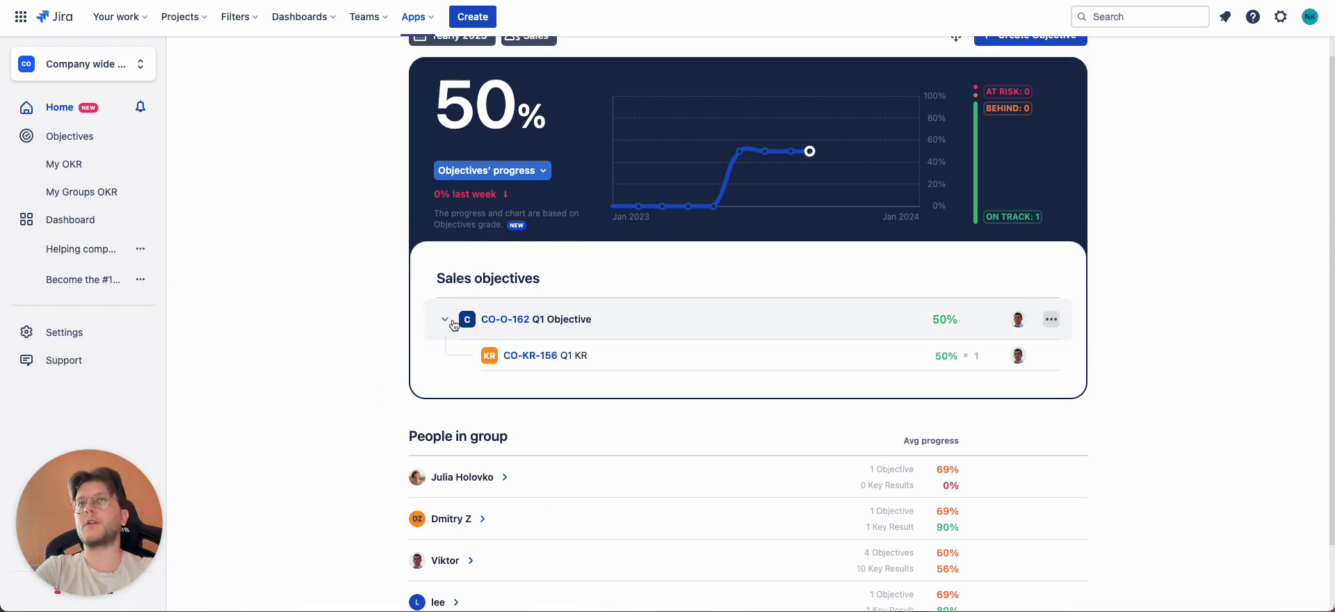
{"action": "left_click", "coordinate": [486, 320]}
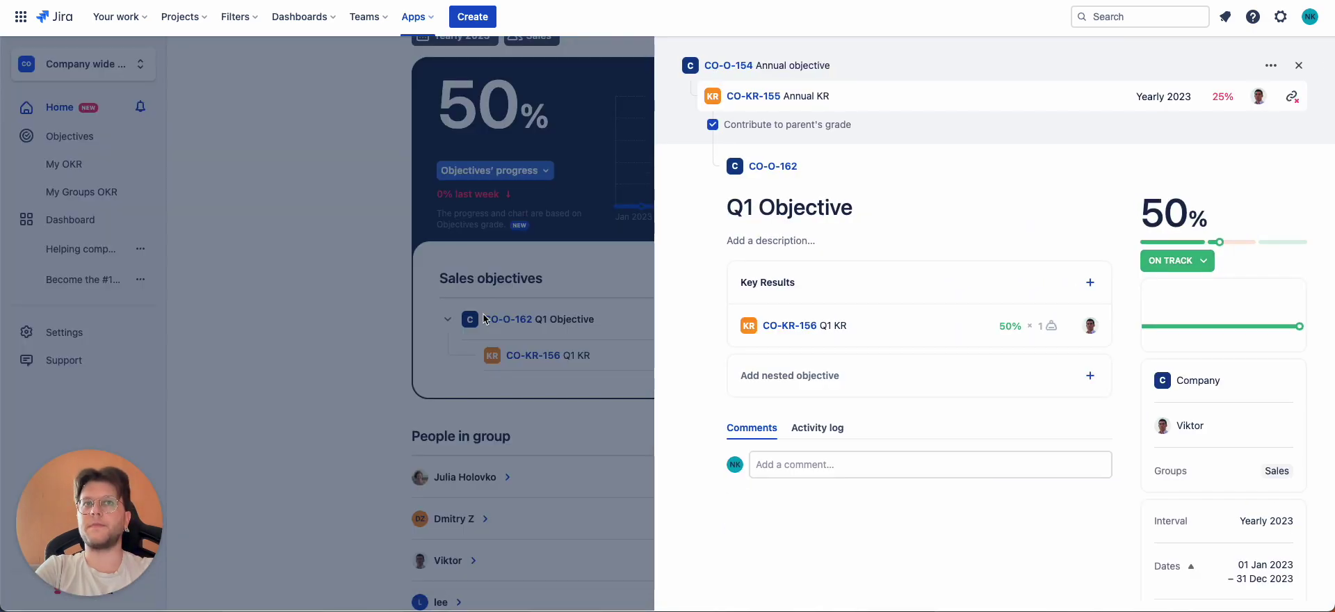
{"action": "left_click", "coordinate": [822, 471]}
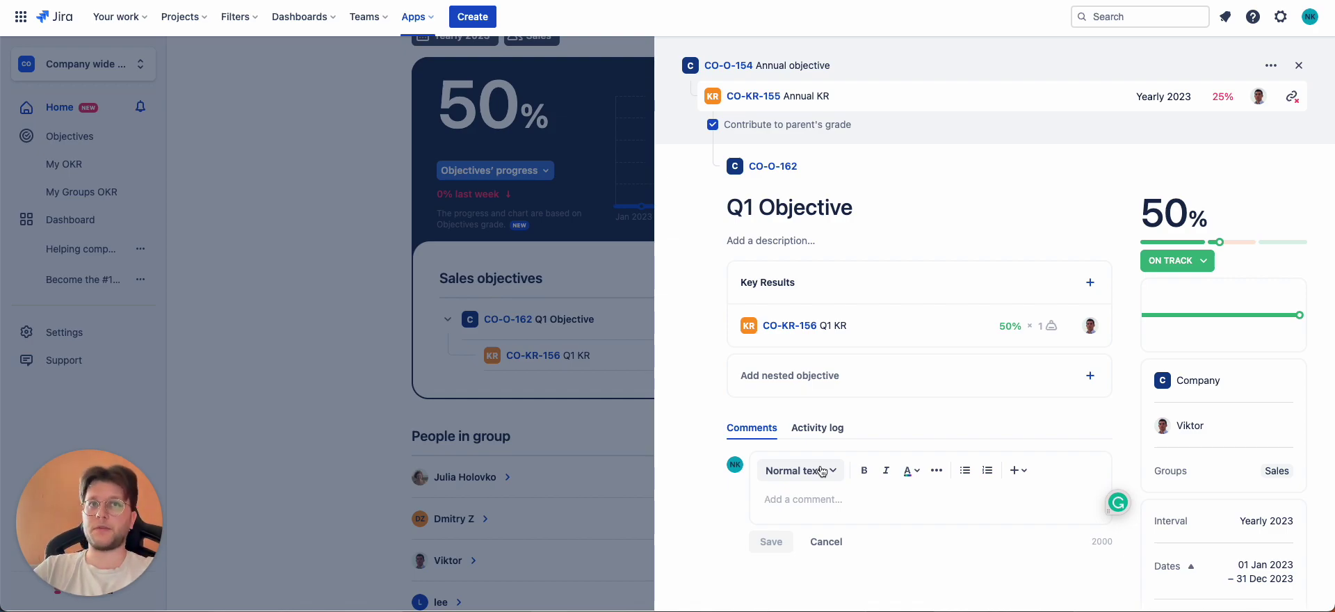
{"action": "left_click", "coordinate": [310, 352]}
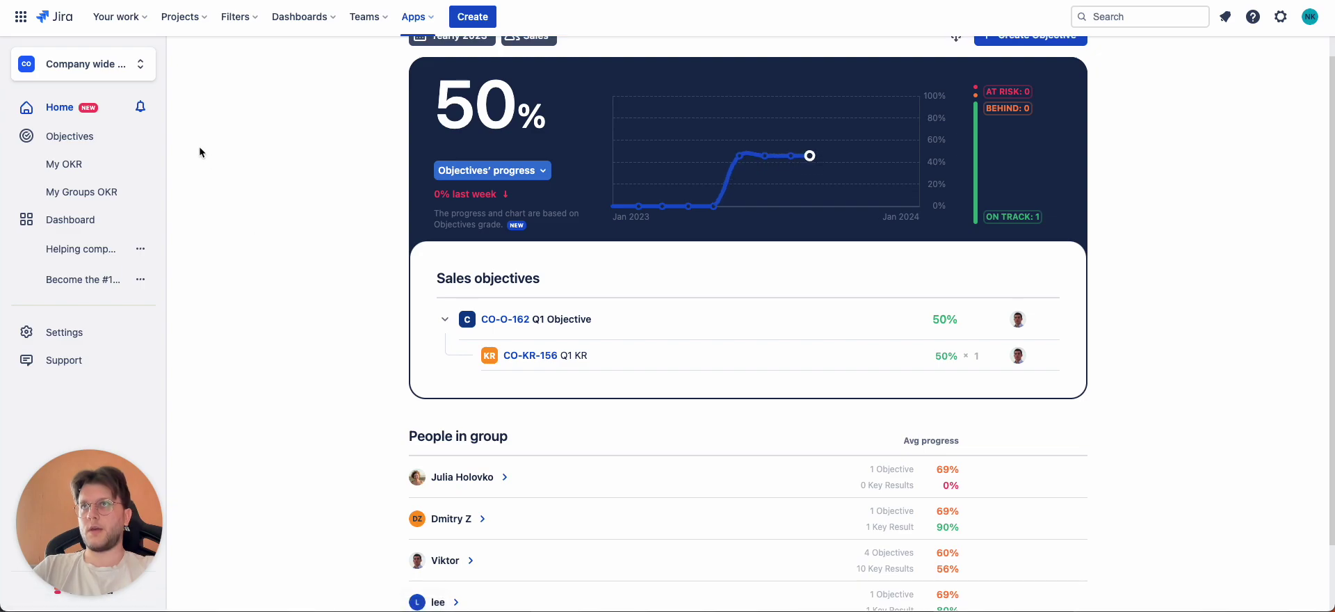
- Check the notifications and open the general dashboard for Yearly 2023
{"action": "left_click", "coordinate": [142, 109]}
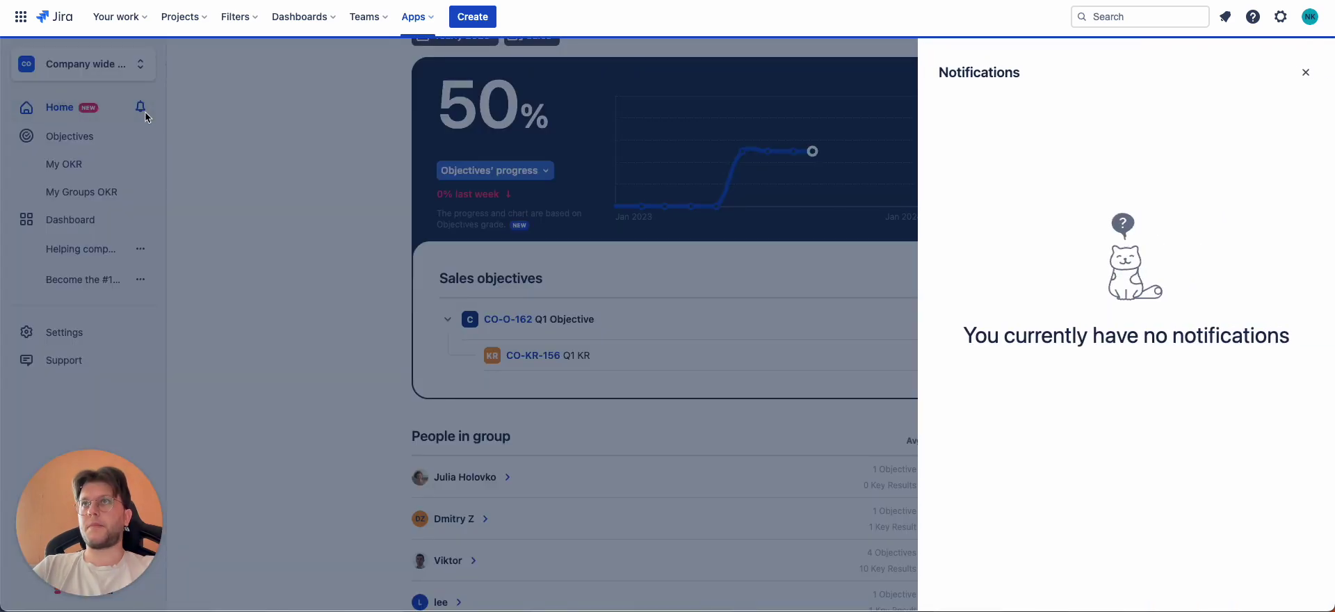
{"action": "left_click", "coordinate": [297, 243]}
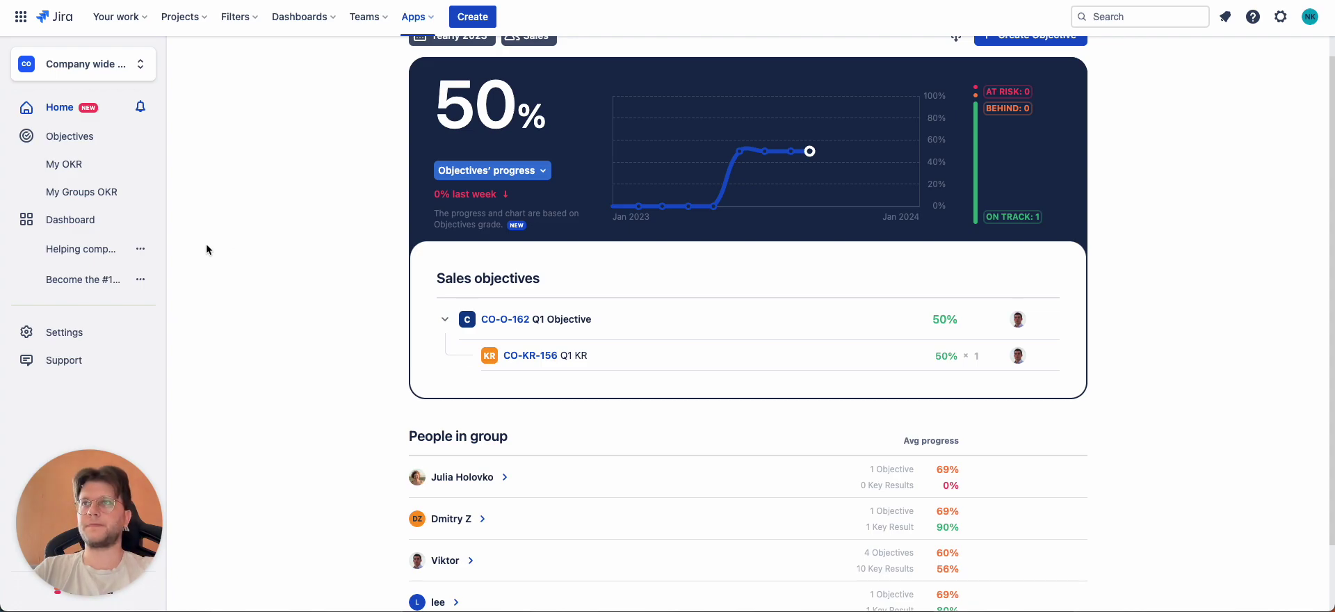
{"action": "left_click", "coordinate": [85, 230]}
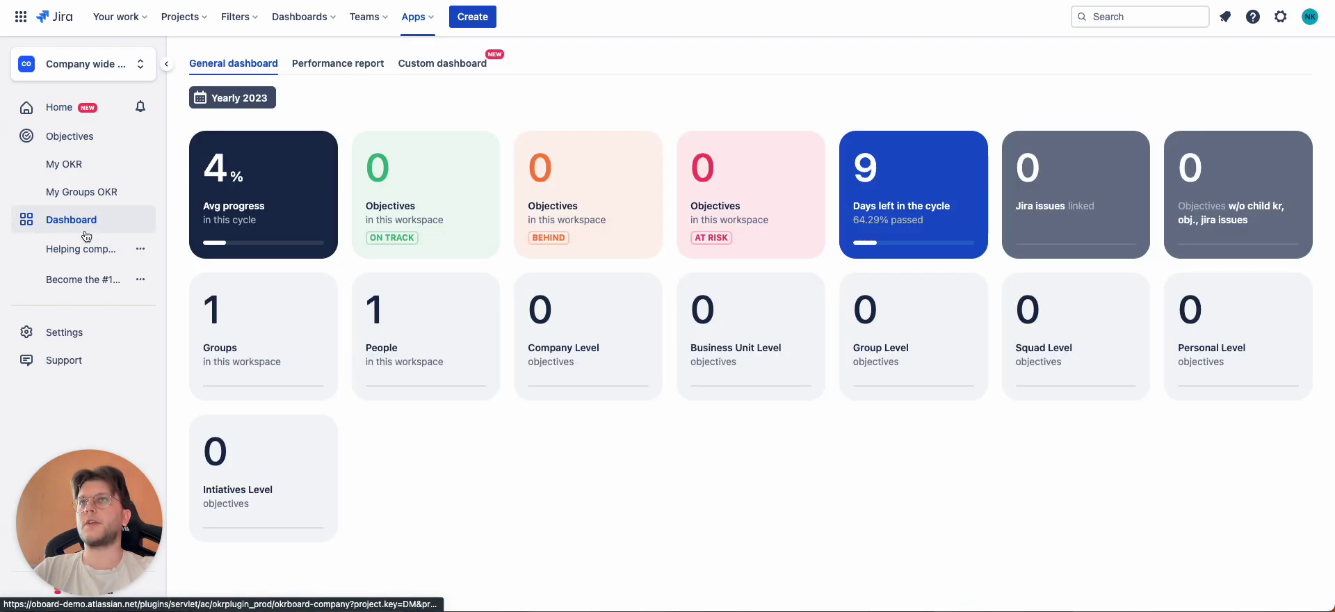
- Open the custom dashboards list and view the form for a new report without creating one
{"action": "left_click", "coordinate": [425, 68]}
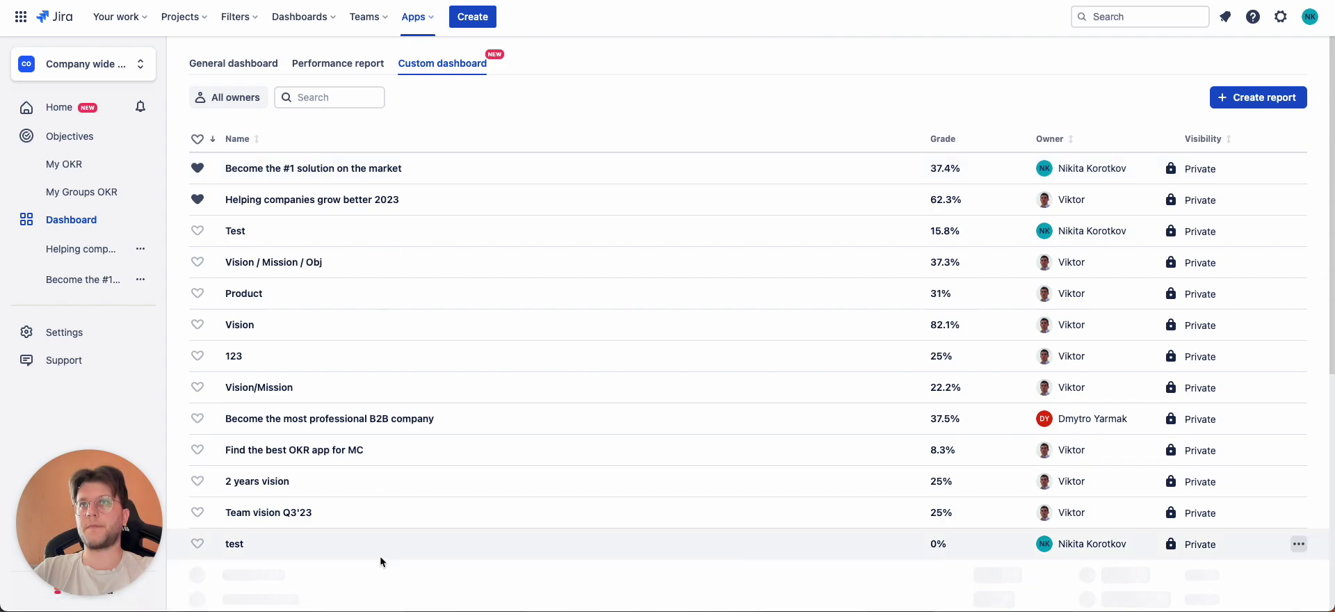
{"action": "left_click", "coordinate": [1218, 99]}
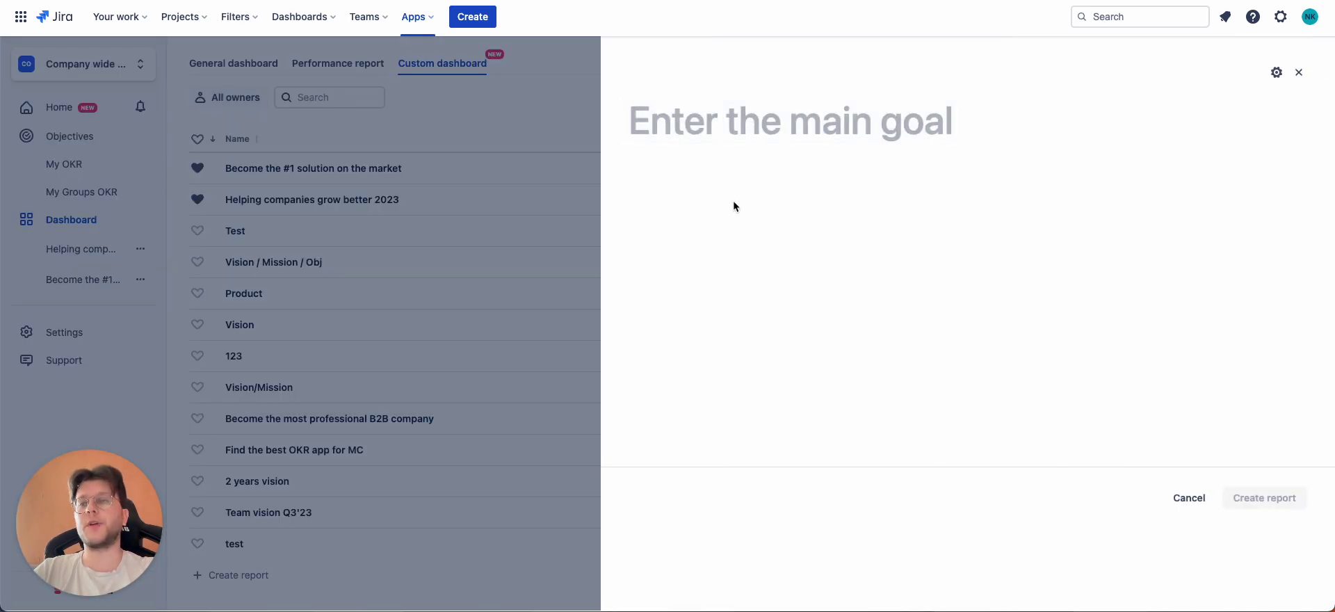
{"action": "left_click", "coordinate": [1189, 497]}
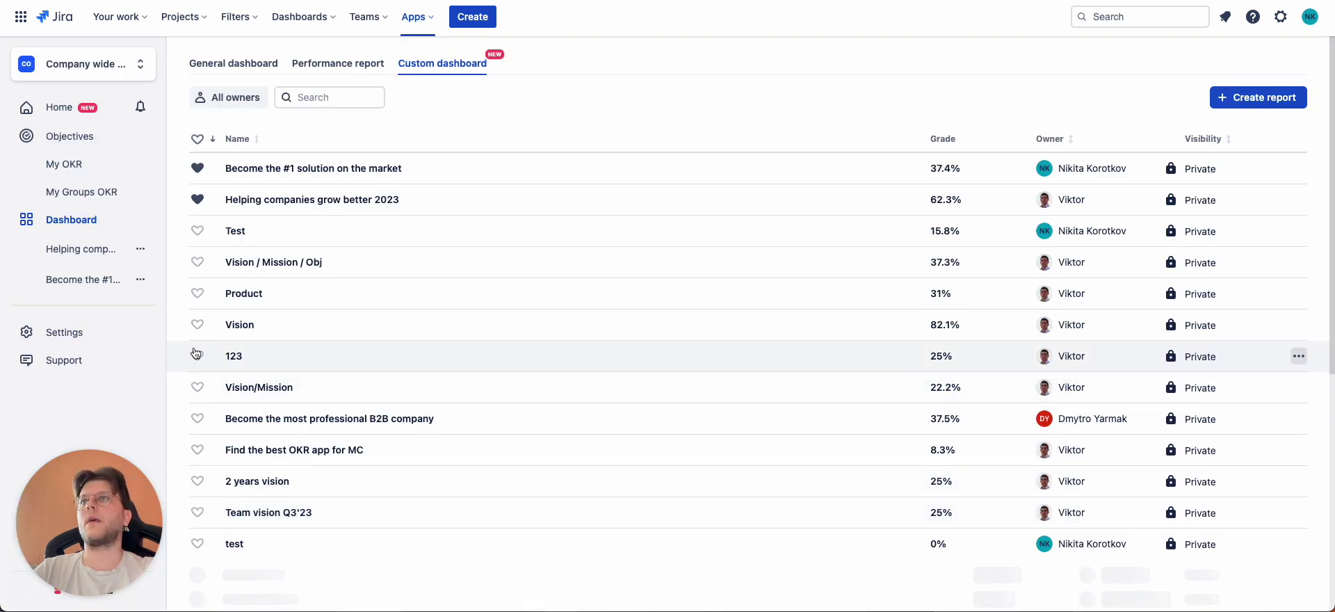
- Open the Helping companies grow better 2023 report and change its display settings to arrange the objective cards side by side
{"action": "left_click", "coordinate": [67, 257]}
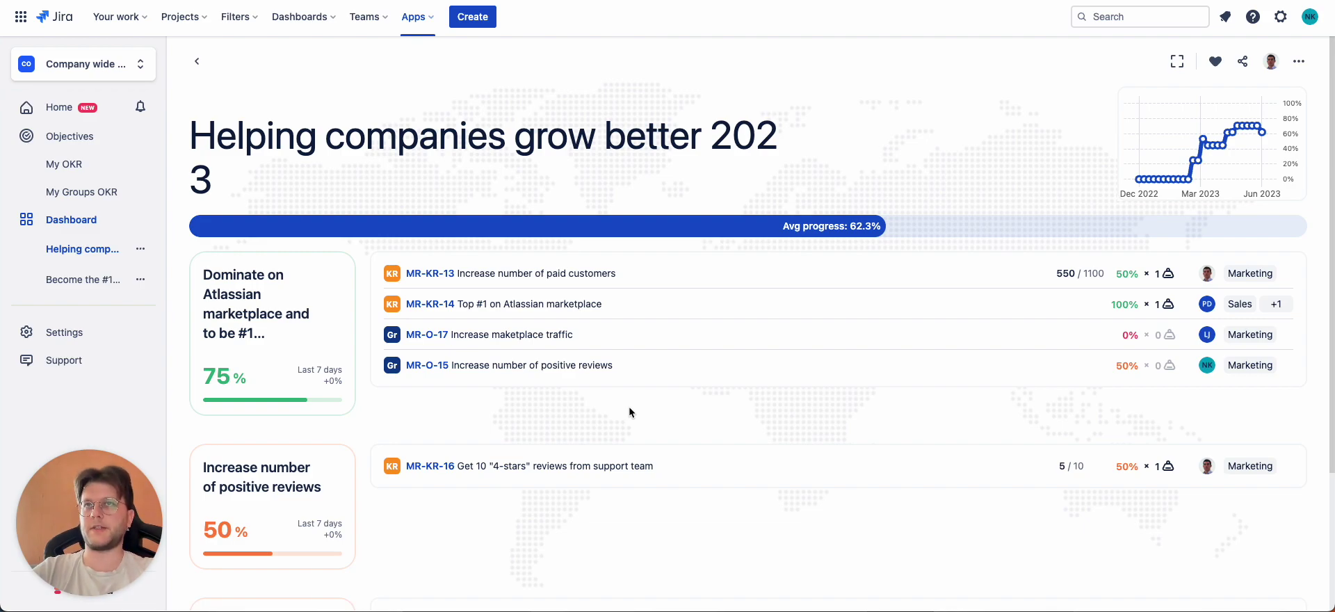
{"action": "left_click", "coordinate": [1298, 61]}
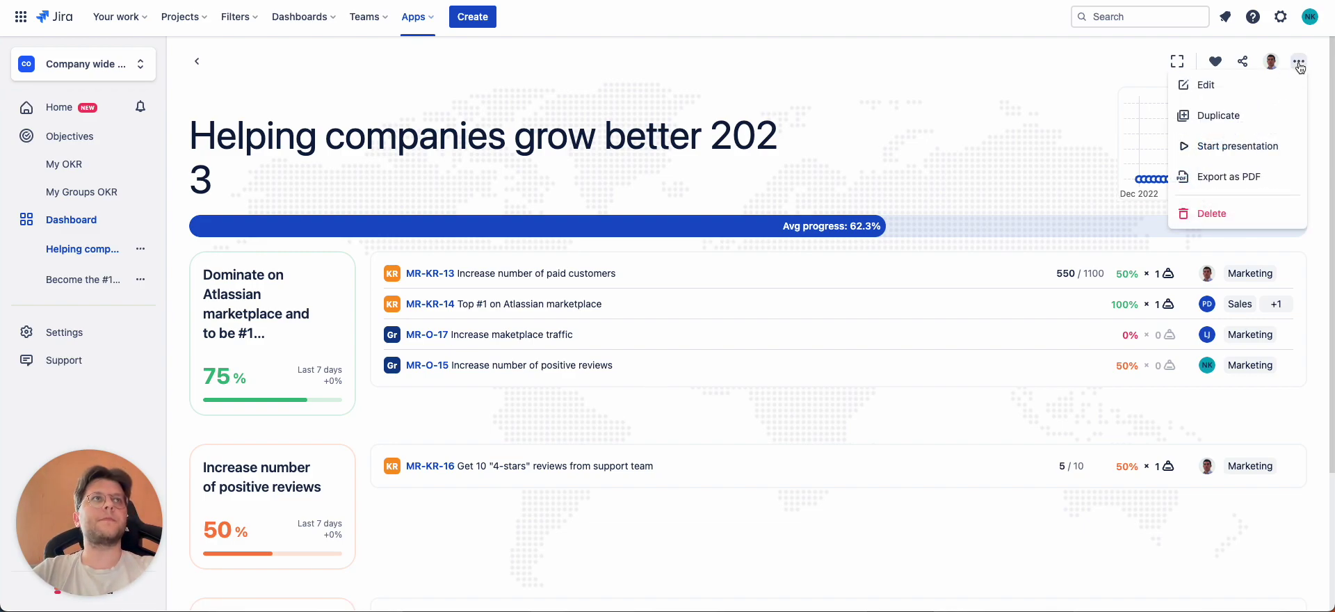
{"action": "left_click", "coordinate": [1199, 85]}
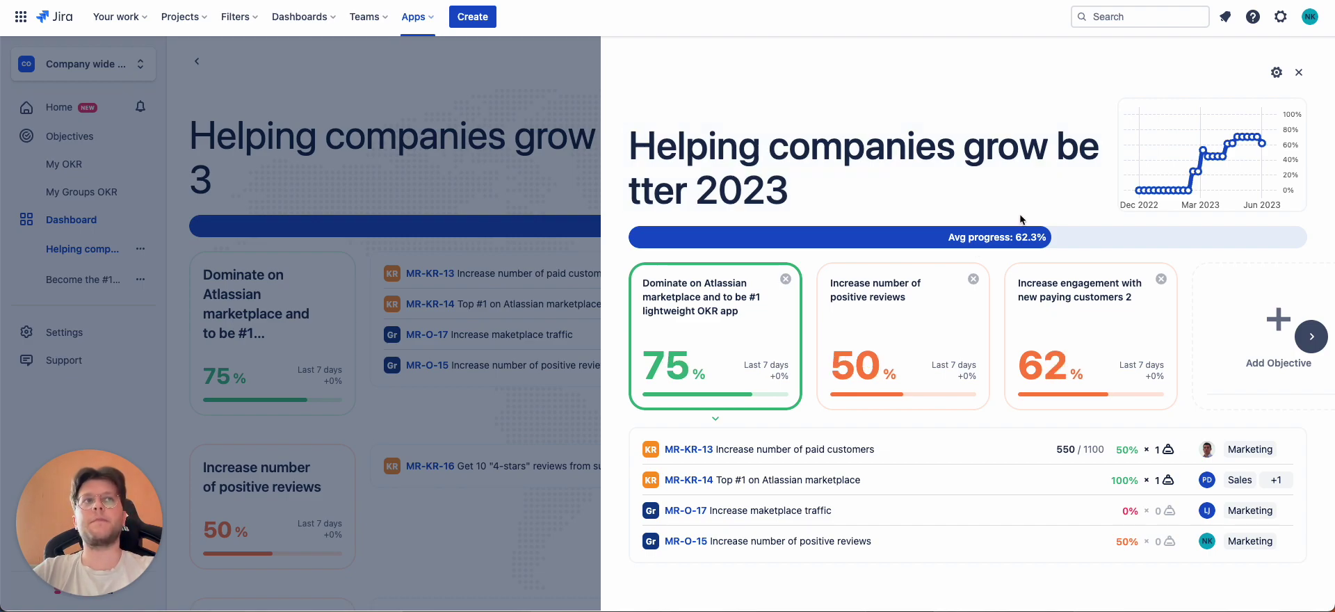
{"action": "left_click", "coordinate": [1276, 73]}
{"action": "left_click", "coordinate": [1169, 128]}
{"action": "left_click", "coordinate": [1279, 185]}
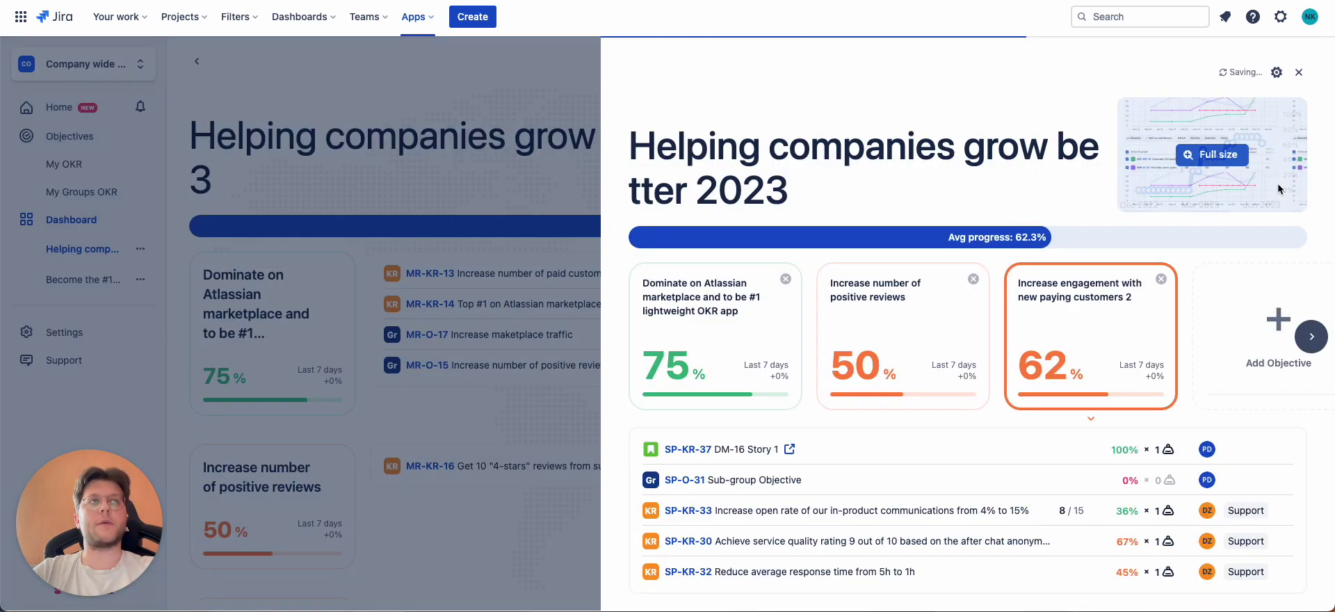
{"action": "left_click", "coordinate": [1298, 74]}
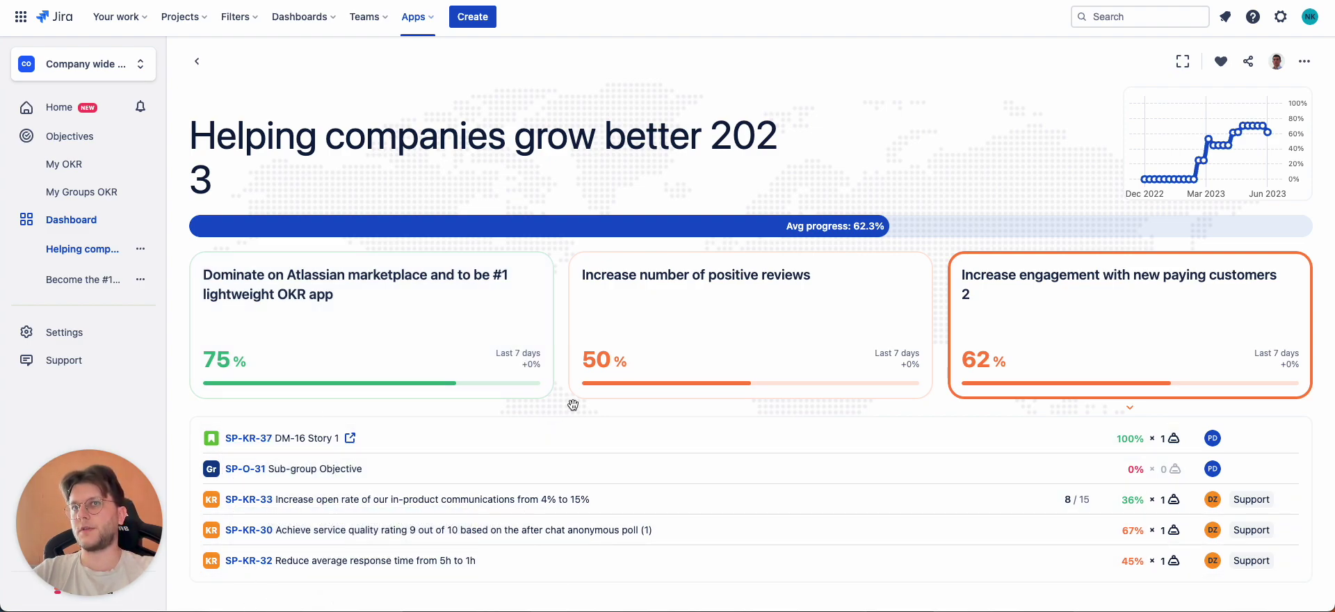
- Show the key results of Increase number of positive reviews, then review the dashboard's Public and Private sharing options, leaving it Private
{"action": "left_click", "coordinate": [698, 308]}
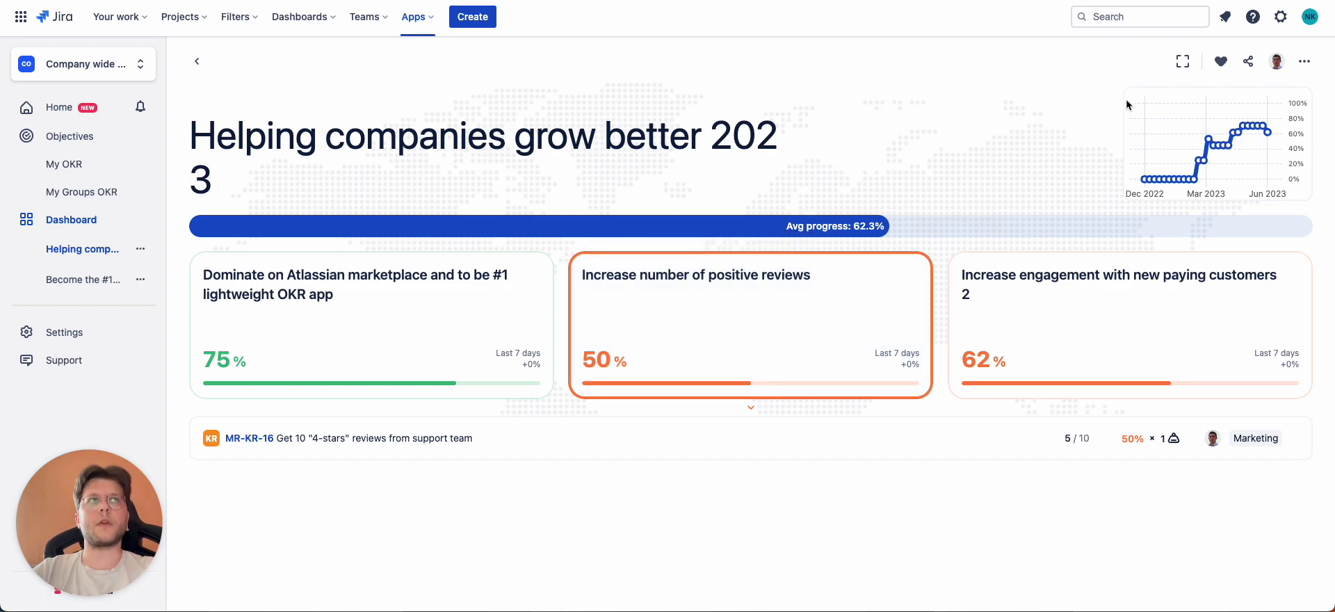
{"action": "left_click", "coordinate": [1249, 62]}
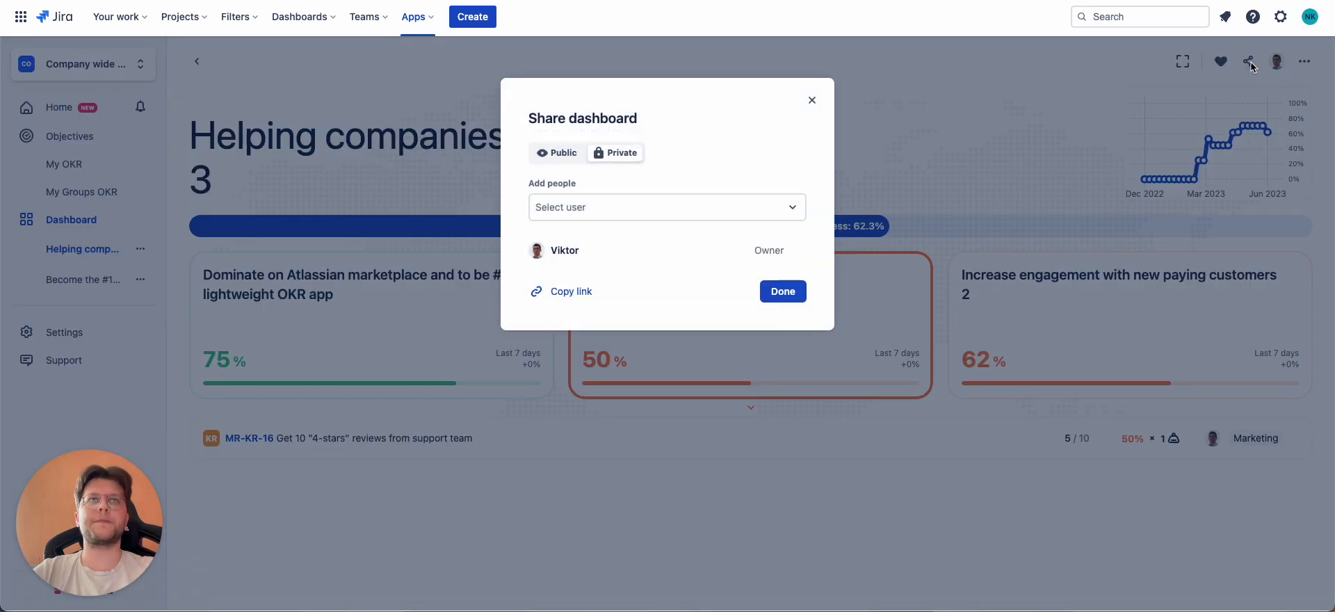
{"action": "left_click", "coordinate": [558, 157]}
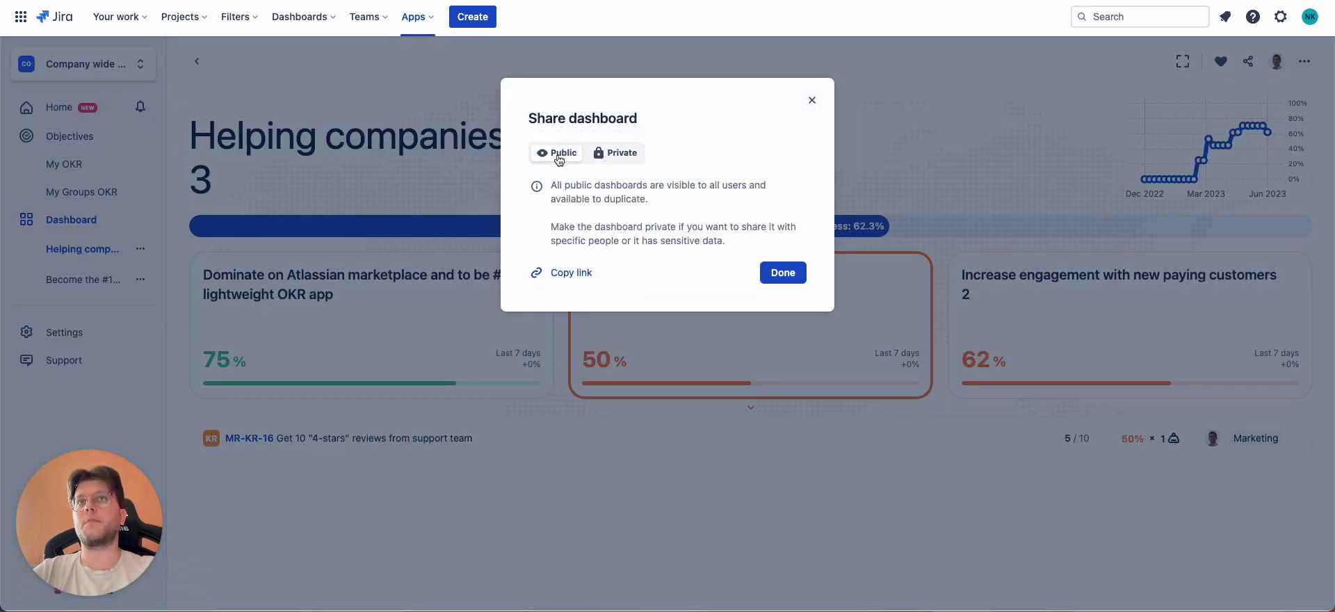
{"action": "left_click", "coordinate": [623, 155]}
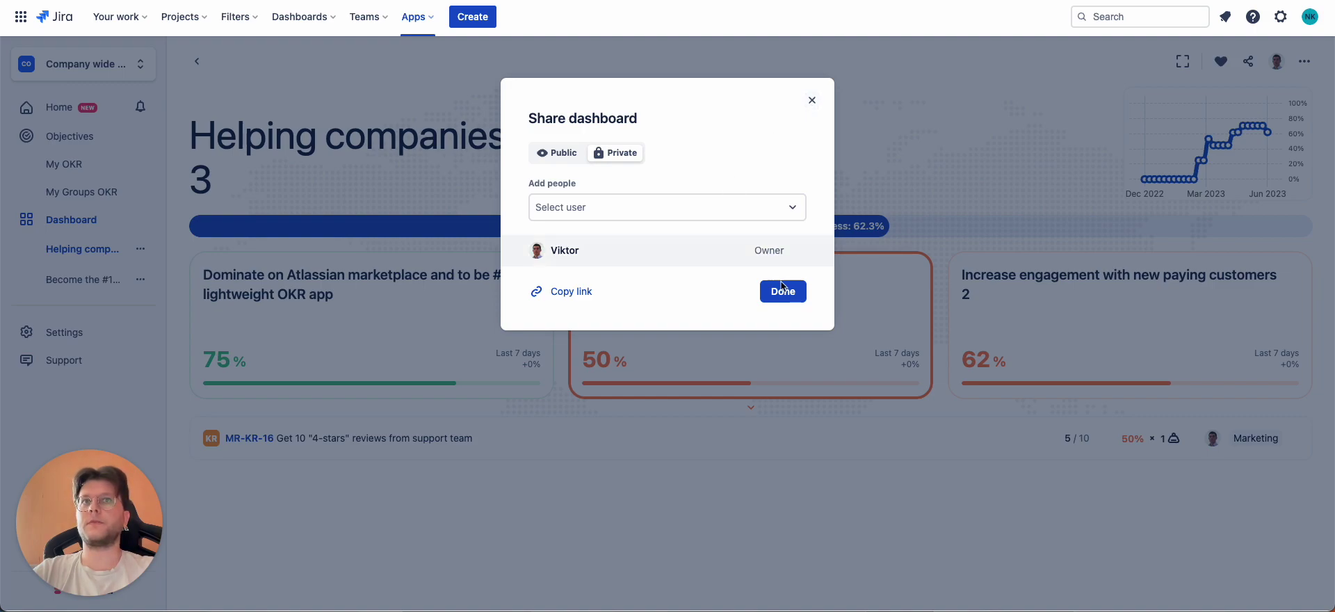
{"action": "left_click", "coordinate": [811, 102]}
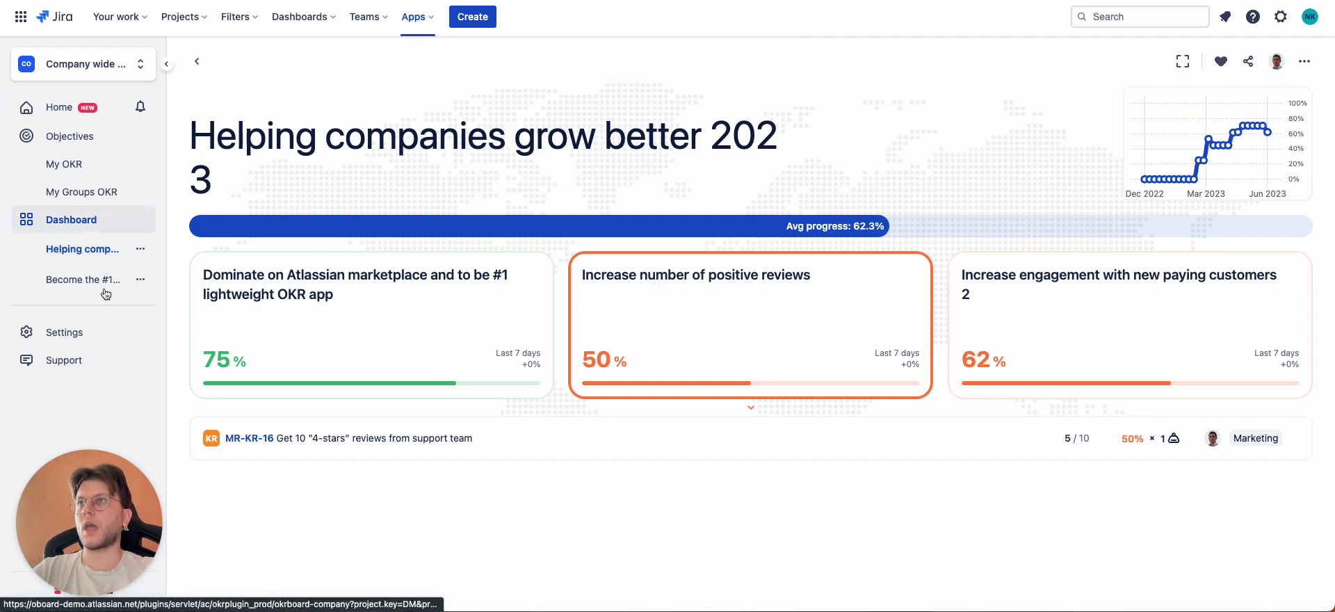
- Return to the custom dashboards list, mark the Test report as a favourite, and toggle the list's sorting by favourites
{"action": "left_click", "coordinate": [70, 220]}
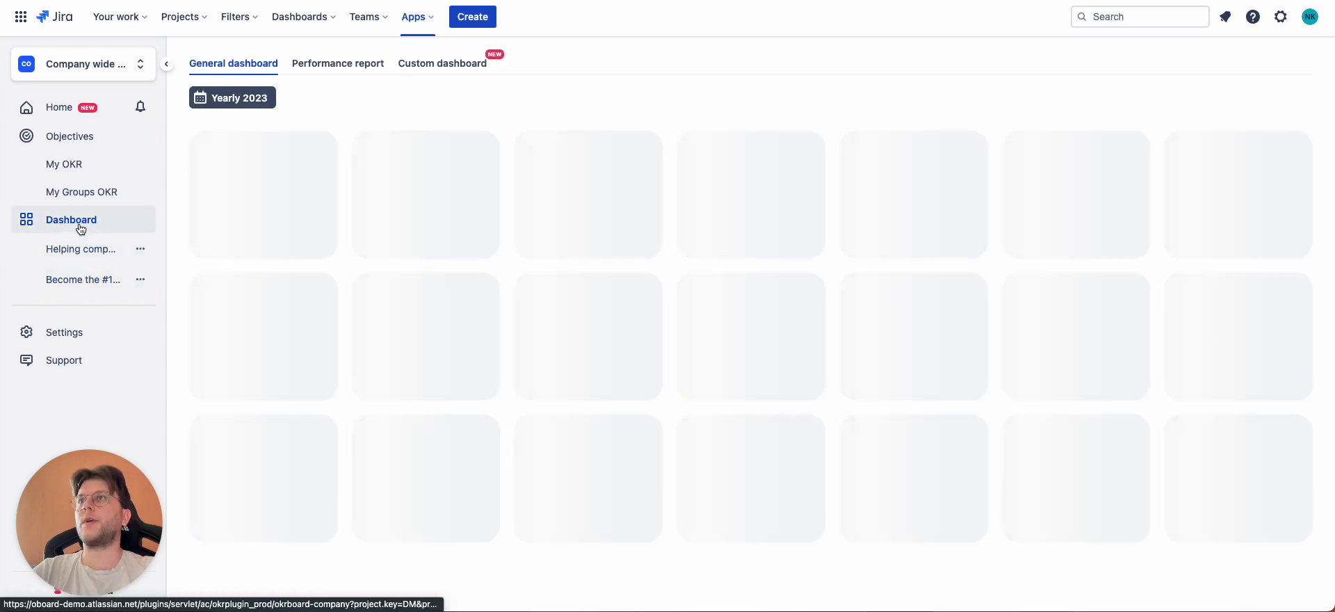
{"action": "left_click", "coordinate": [442, 63]}
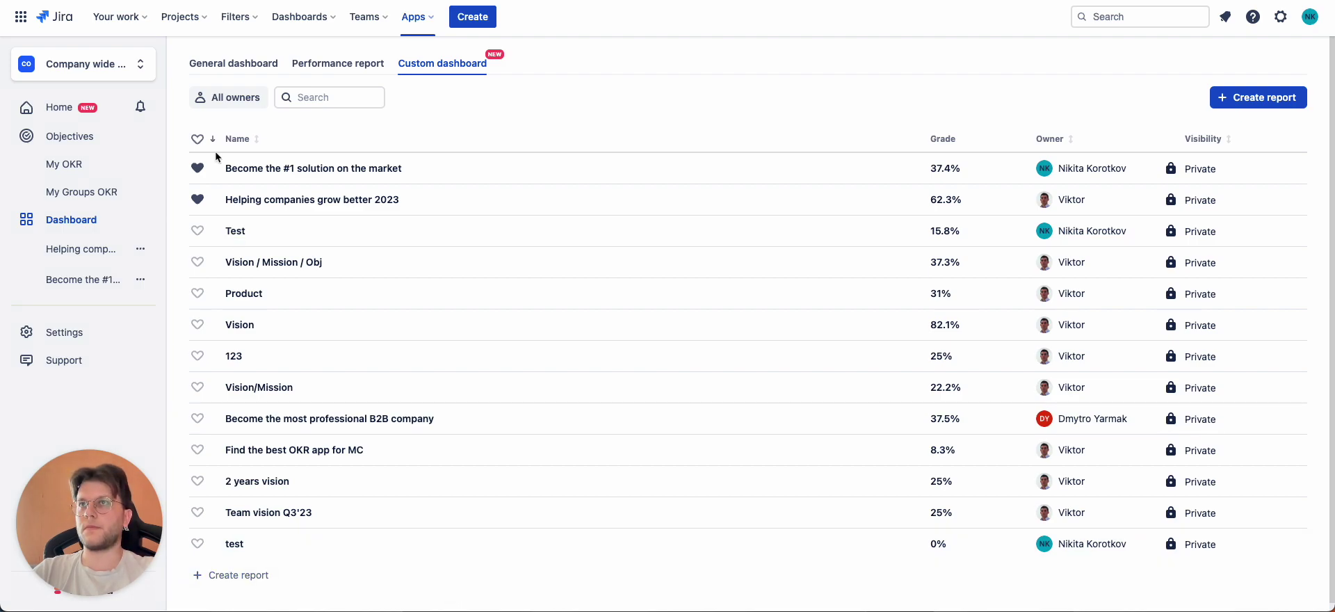
{"action": "left_click", "coordinate": [197, 233]}
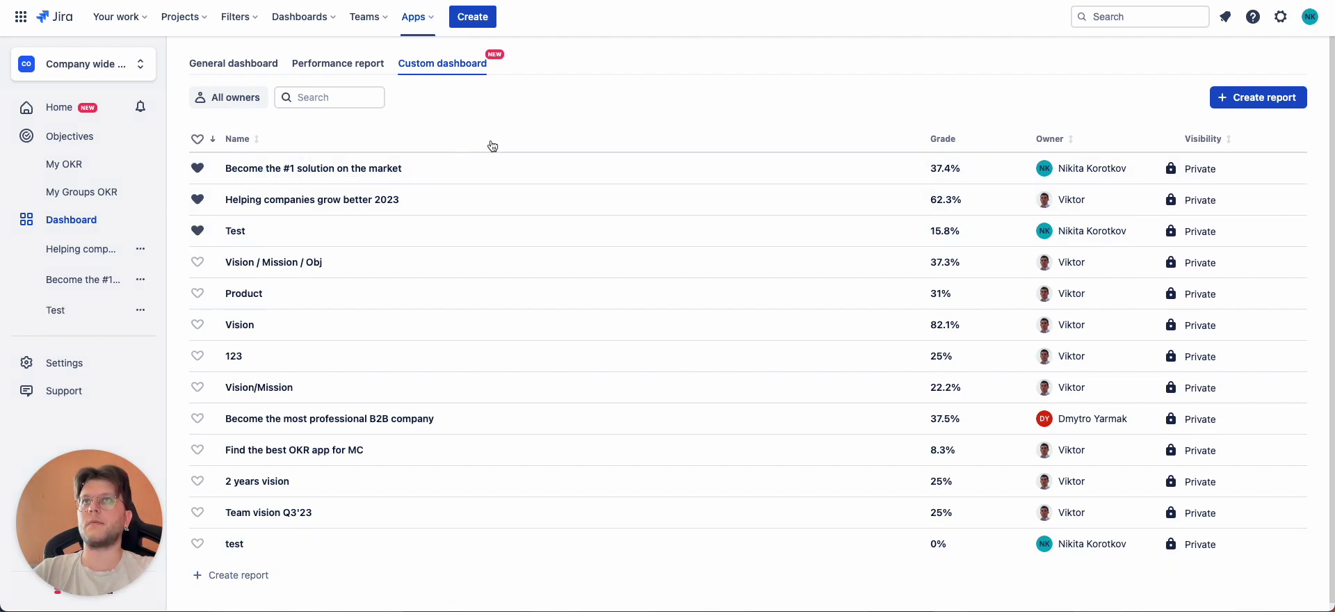
{"action": "left_click", "coordinate": [215, 141]}
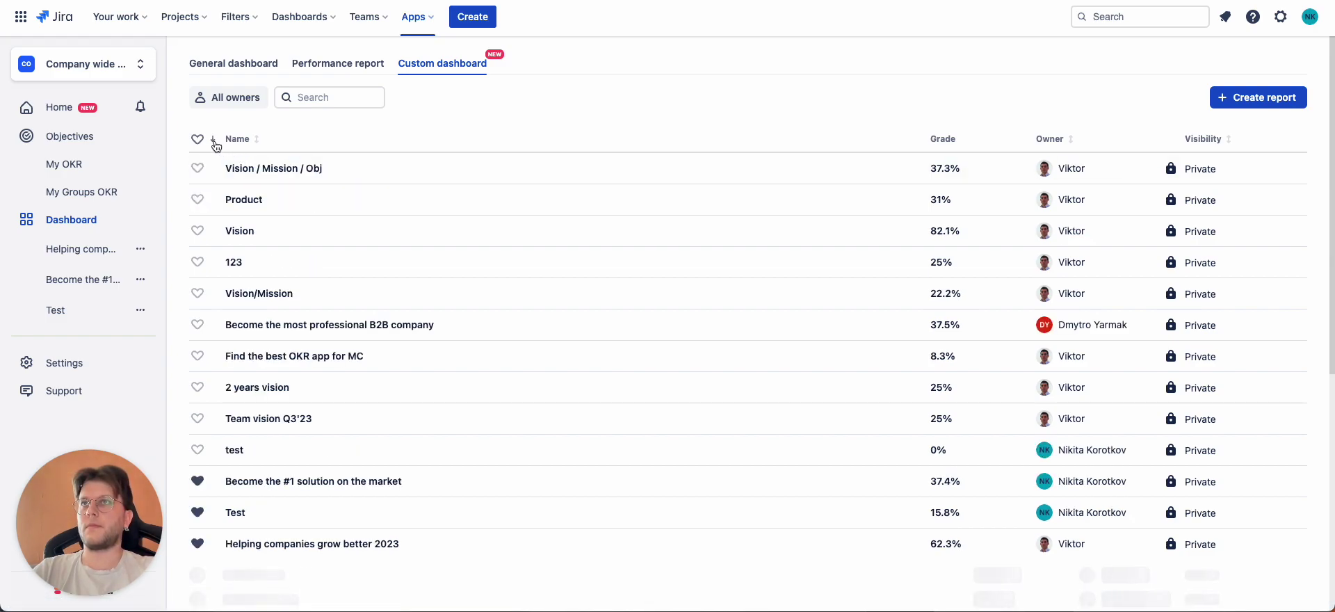
{"action": "left_click", "coordinate": [215, 141]}
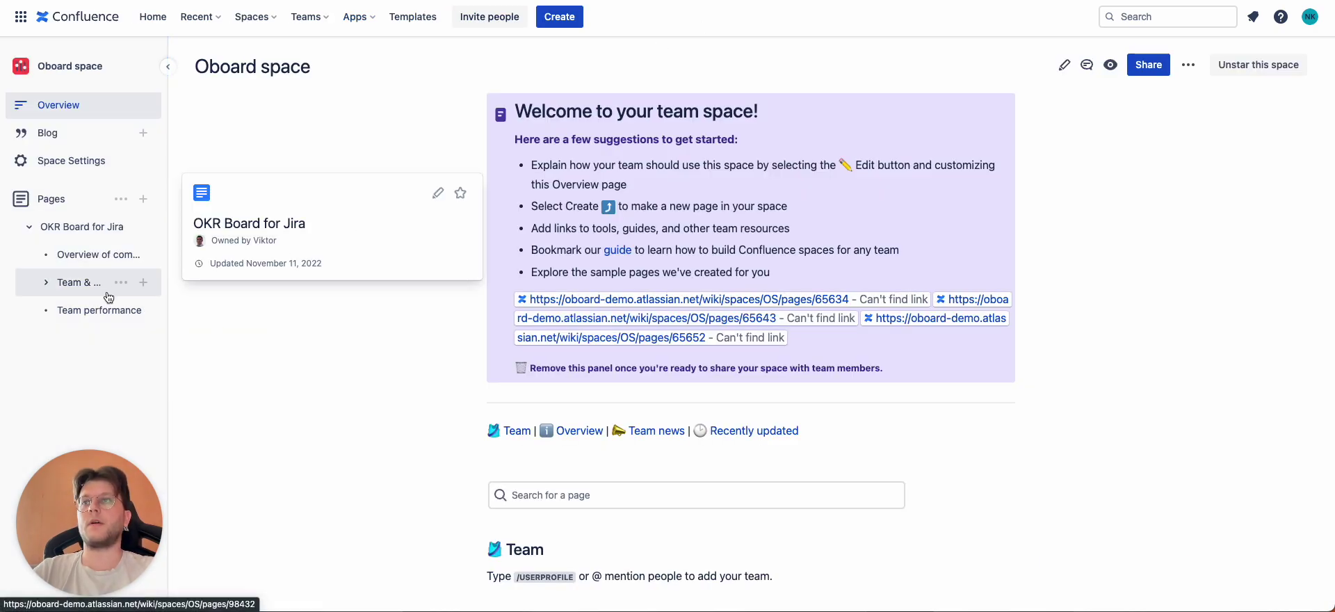
- Start a new blank page in the Oboard space in Confluence, dismissing the templates
{"action": "left_click", "coordinate": [143, 199]}
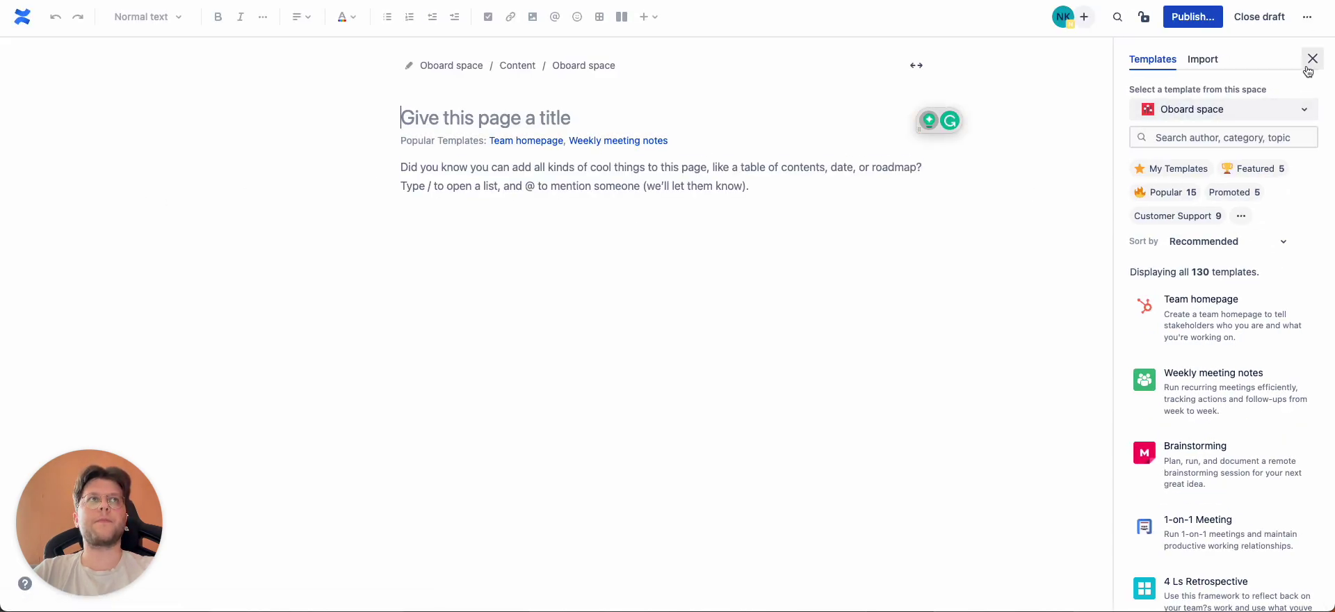
{"action": "left_click", "coordinate": [1308, 61]}
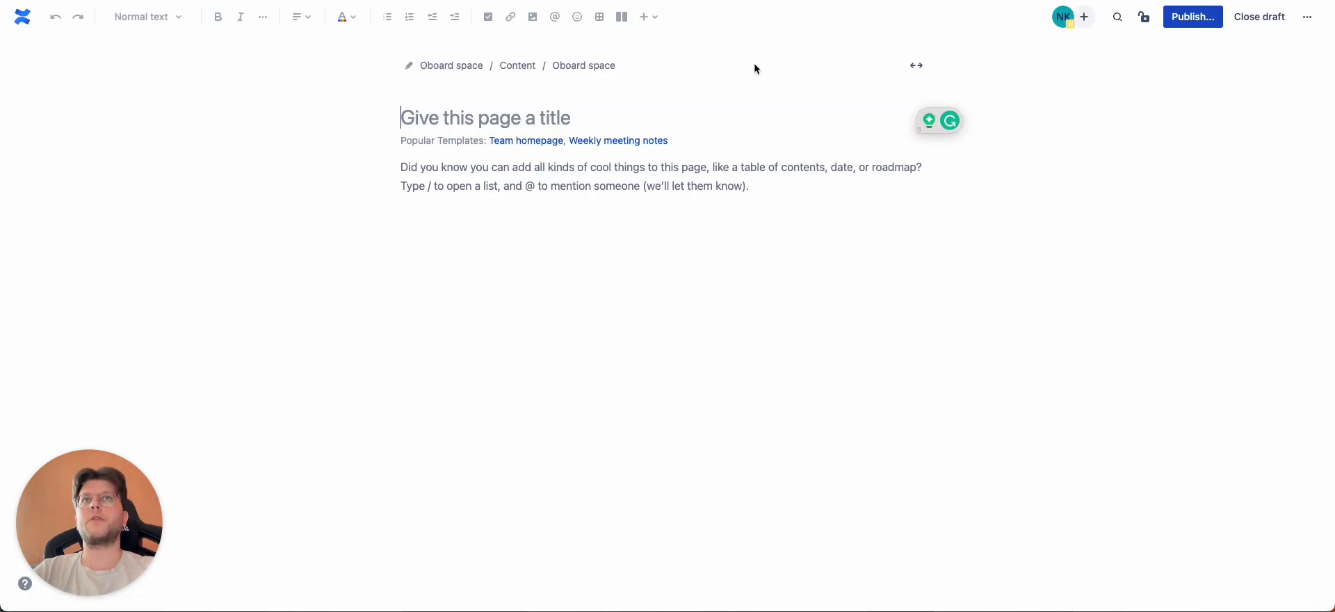
{"action": "left_click", "coordinate": [653, 164]}
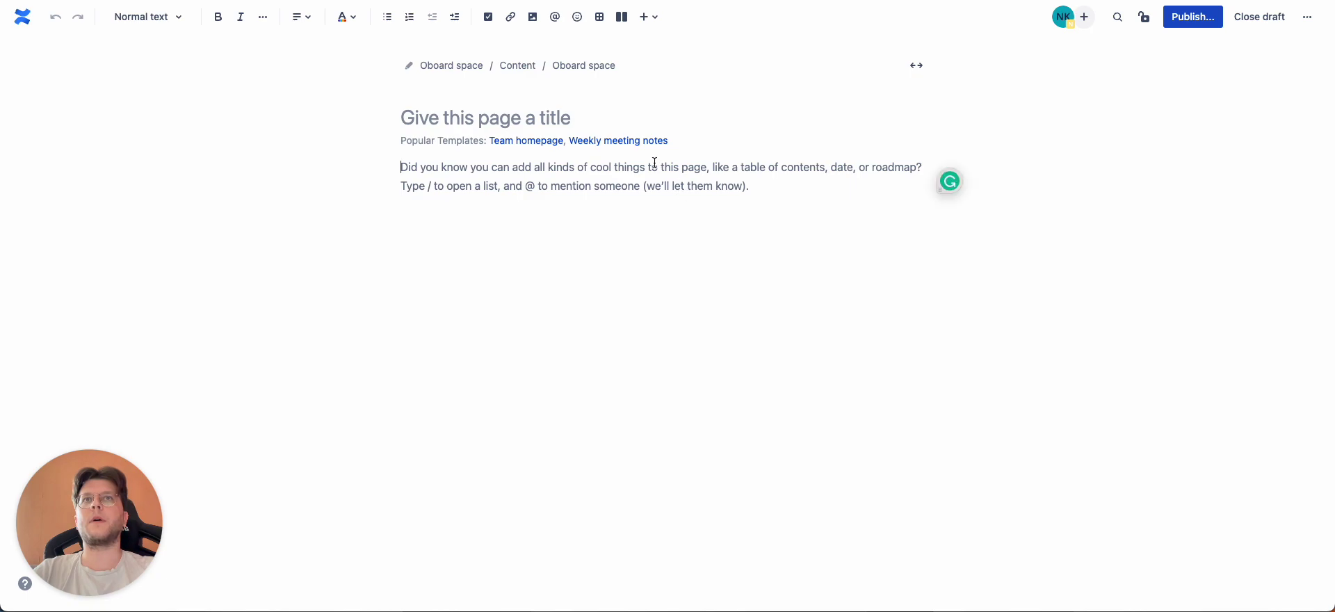
- Search the insertable elements for oboard and review the OKR Board - Filters settings without inserting the macro
{"action": "left_click", "coordinate": [653, 22]}
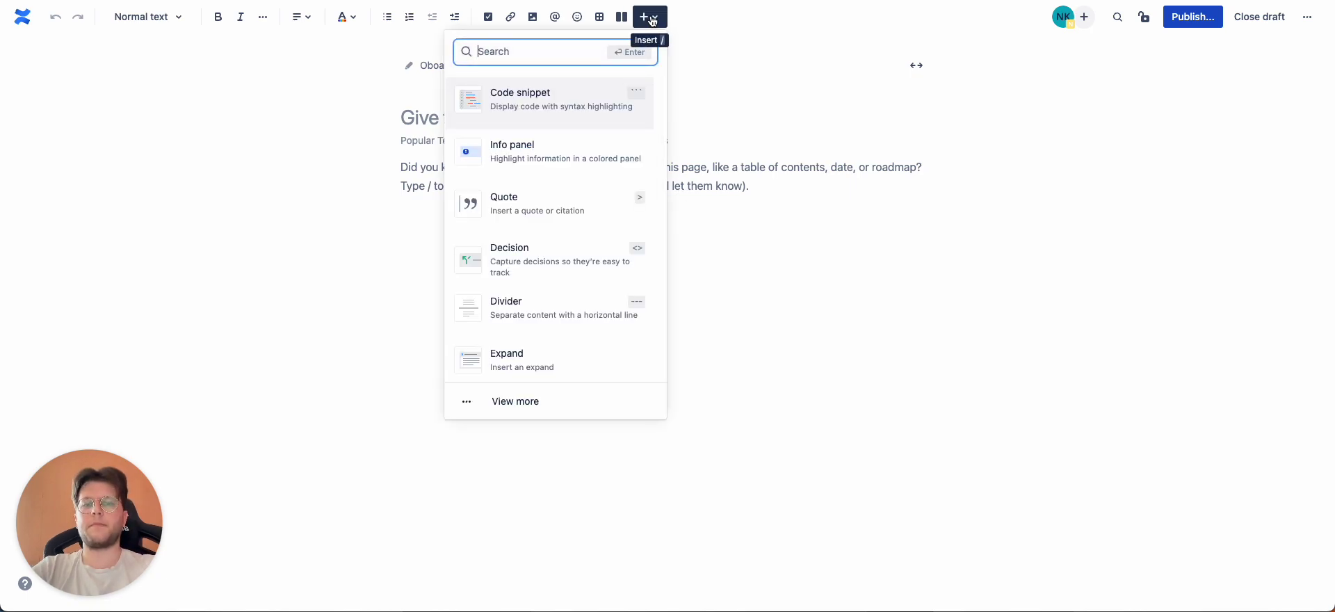
{"action": "type", "text": "obo"}
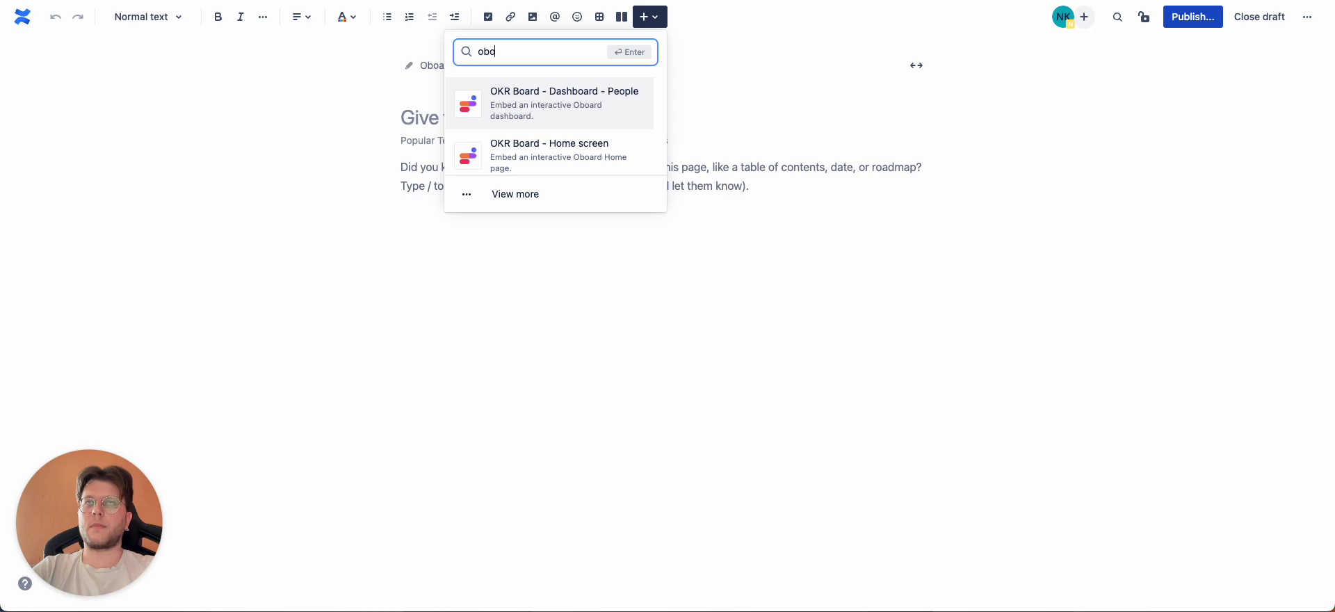
{"action": "type", "text": "ard"}
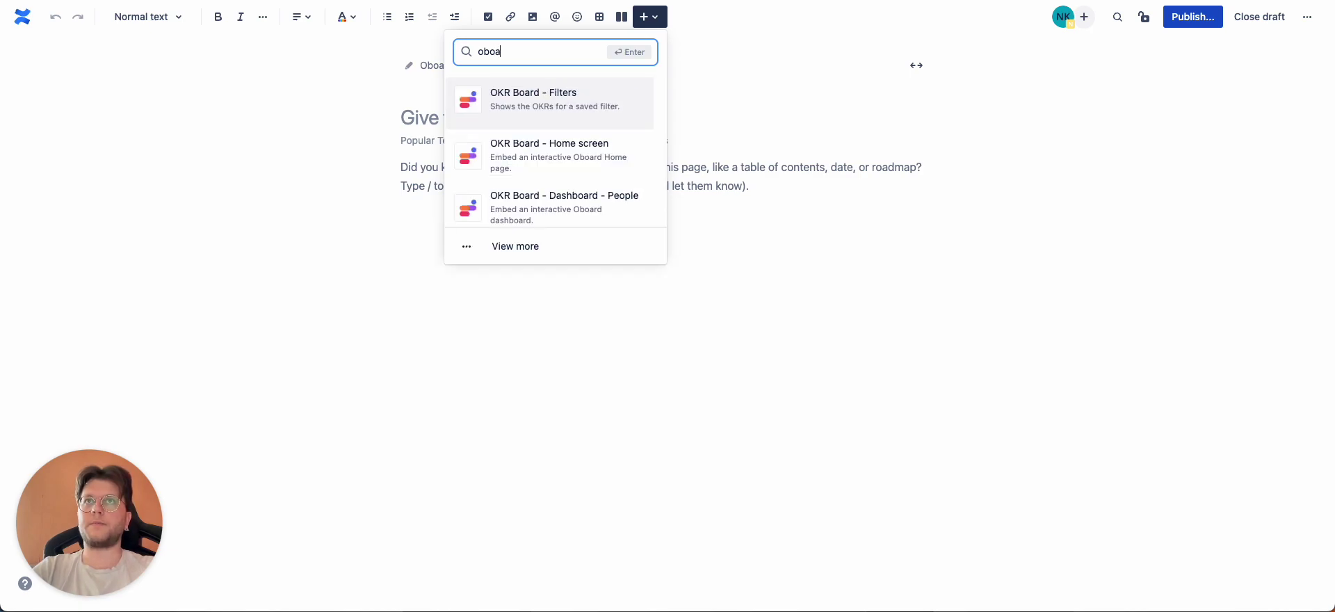
{"action": "left_click", "coordinate": [567, 107]}
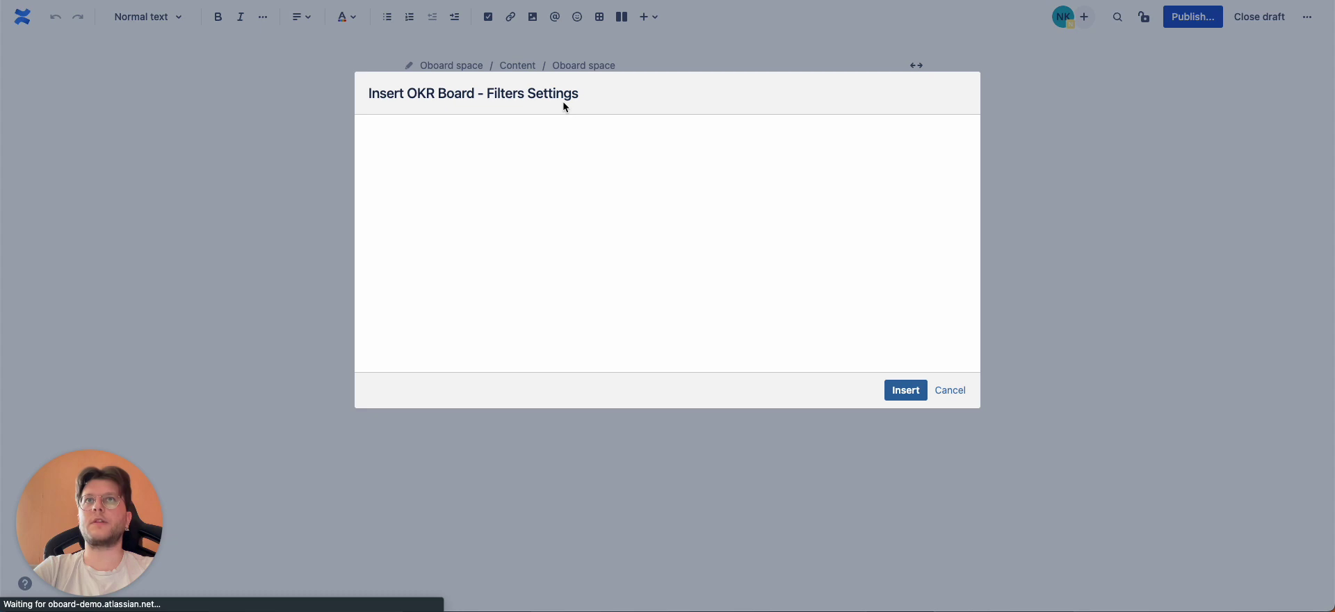
{"action": "scroll", "coordinate": [455, 238], "scroll_direction": "down", "scroll_amount": 1}
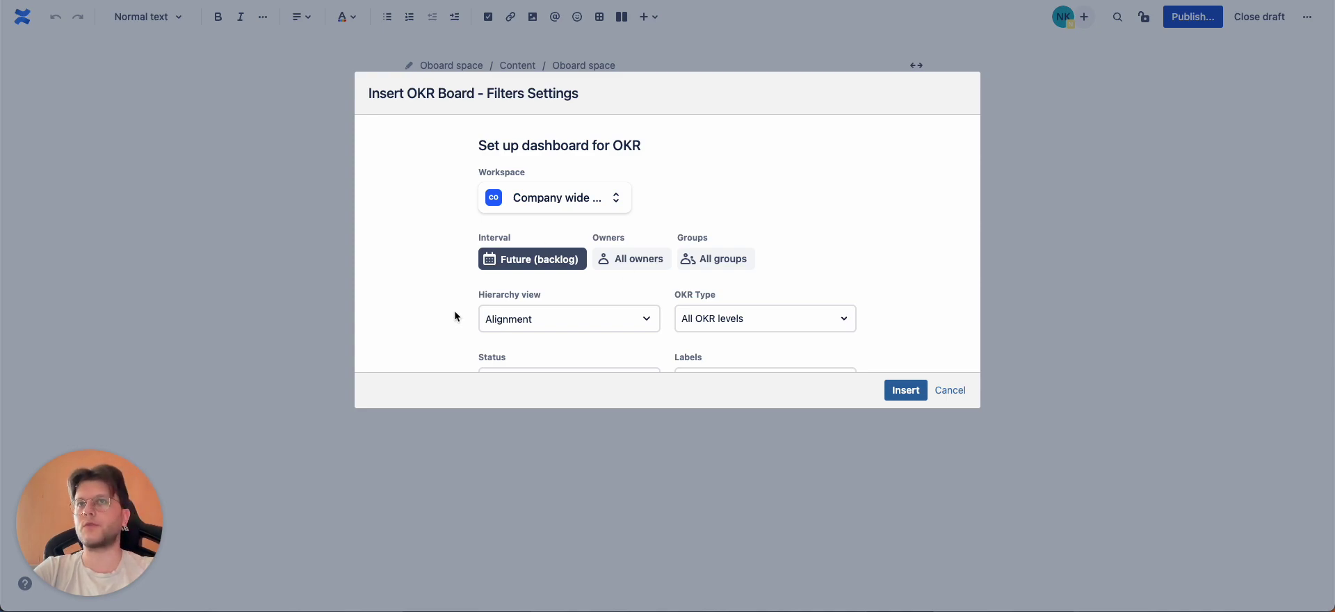
{"action": "scroll", "coordinate": [453, 310], "scroll_direction": "down", "scroll_amount": 4}
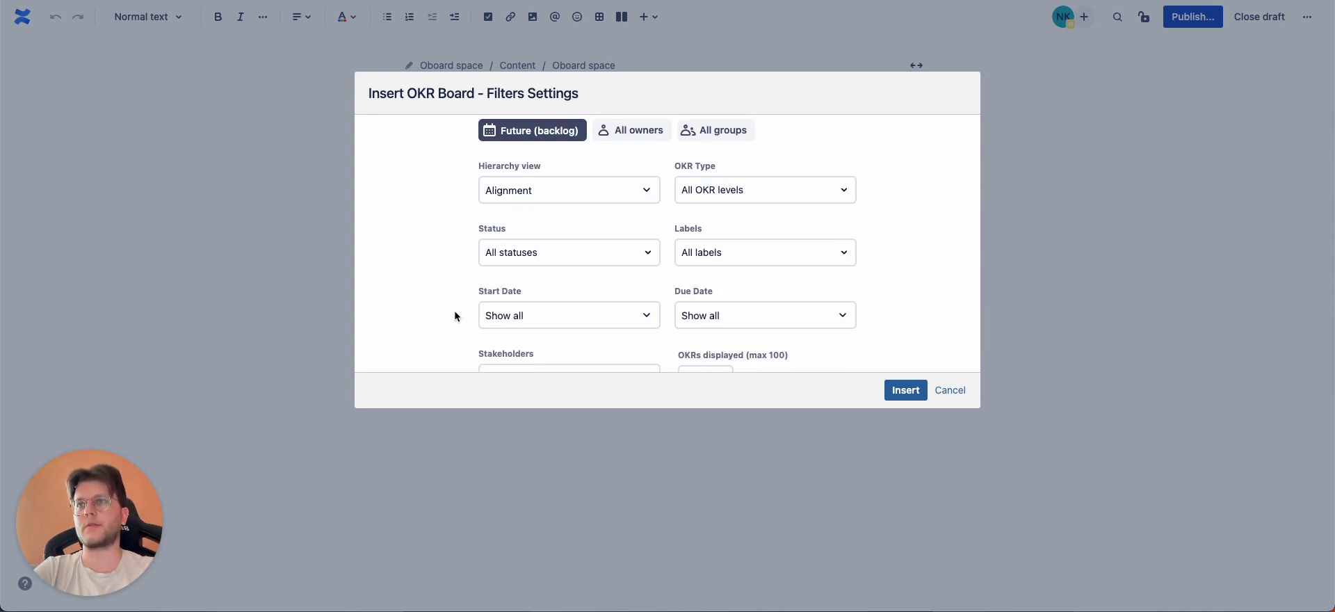
{"action": "left_click", "coordinate": [943, 393]}
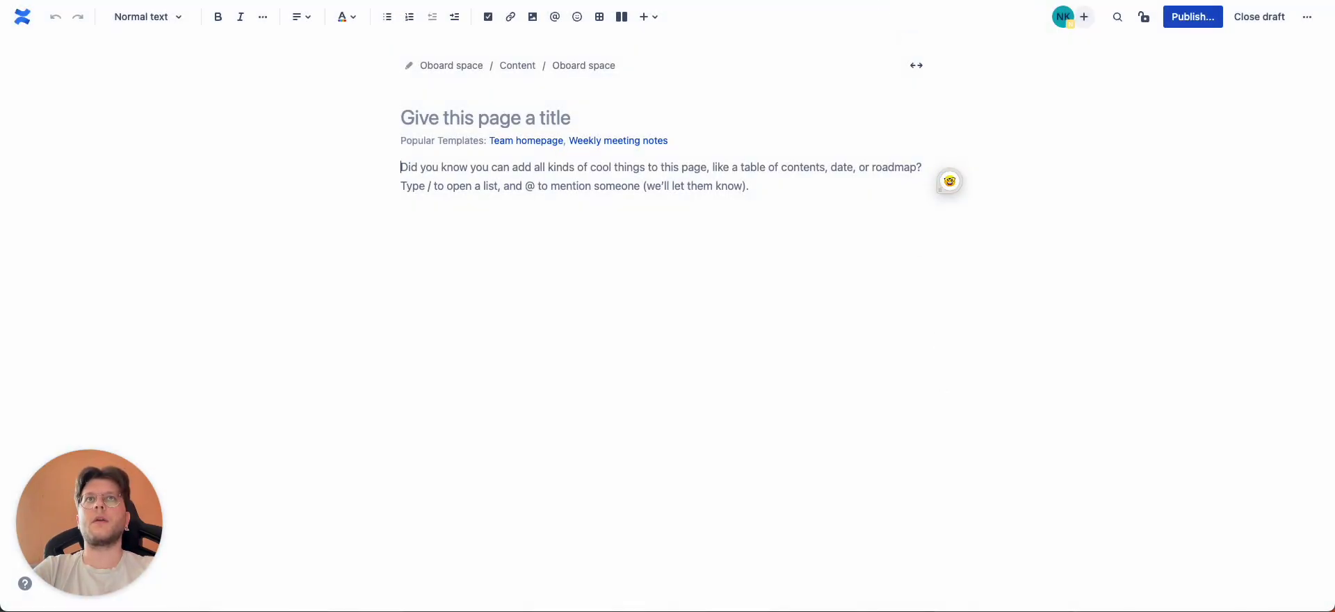
- Delete the unpublished blank page
{"action": "mouse_move", "coordinate": [919, 93]}
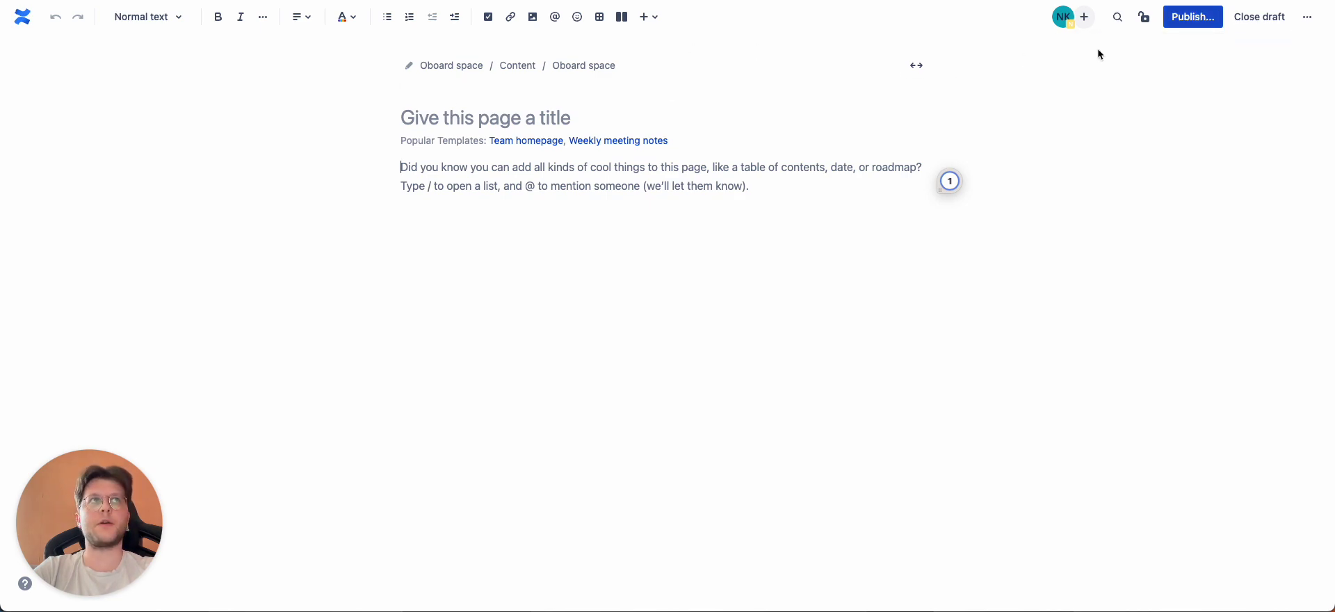
{"action": "left_click", "coordinate": [1307, 18]}
{"action": "left_click", "coordinate": [1215, 211]}
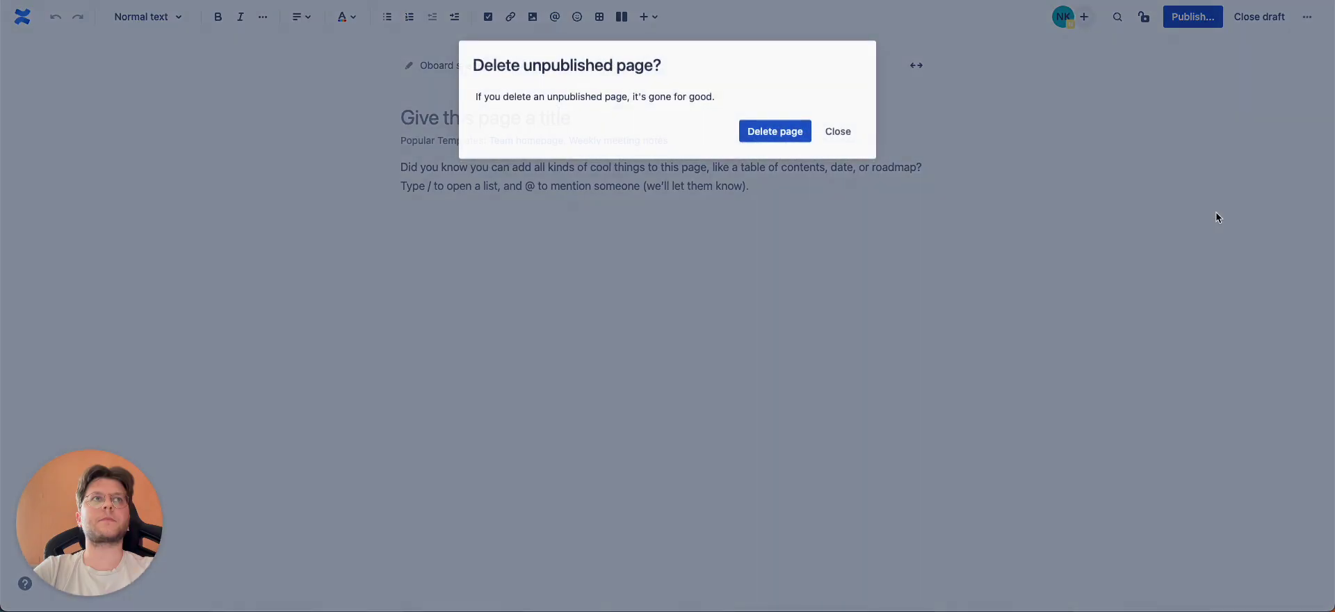
{"action": "left_click", "coordinate": [775, 132]}
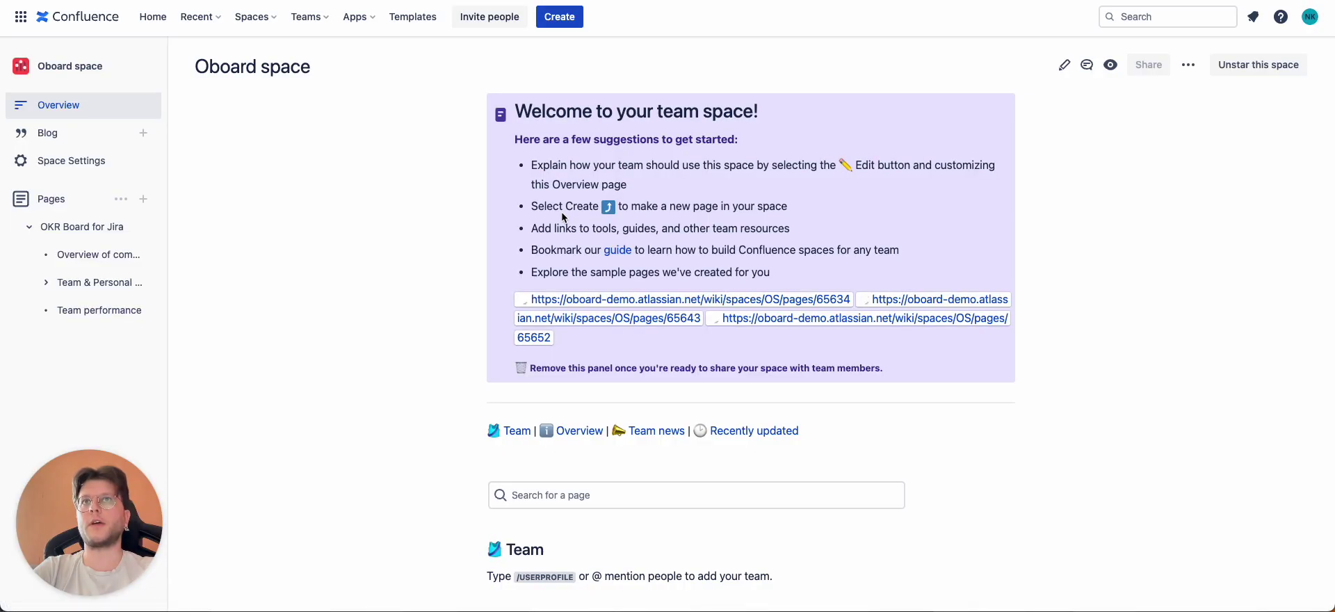
- Open the Overview of company OKRs page and expand CO-O-5 Improve customer retention to drive up revenue under Company OKRs 2023
{"action": "mouse_move", "coordinate": [135, 298]}
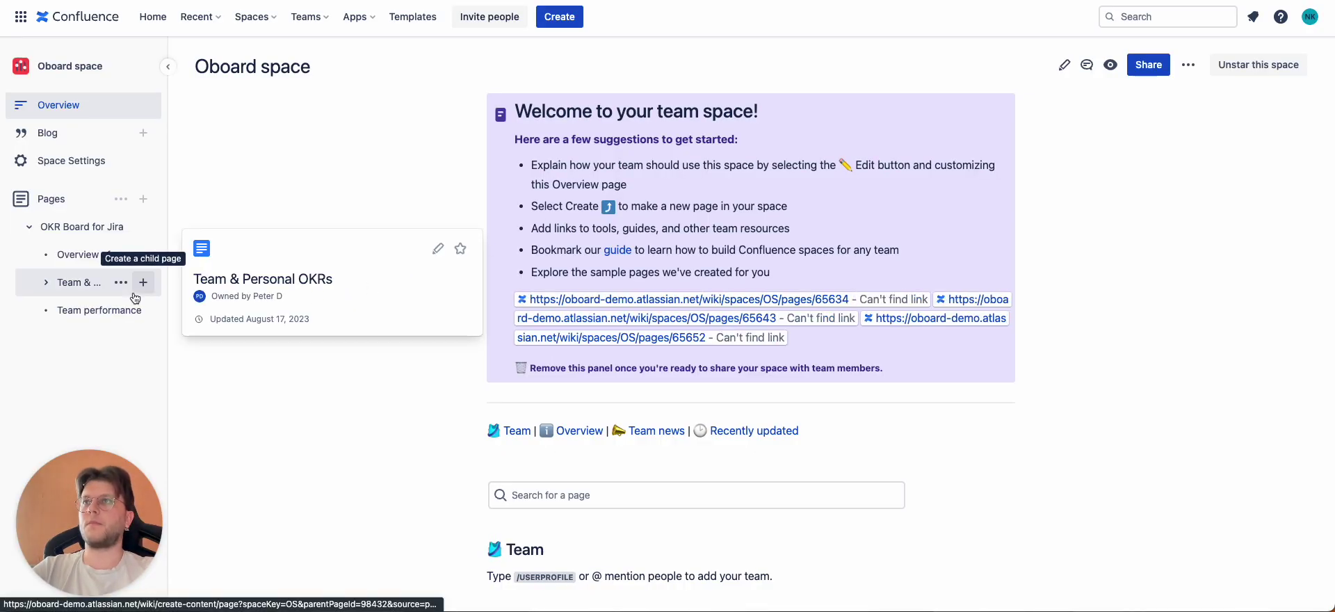
{"action": "left_click", "coordinate": [50, 259]}
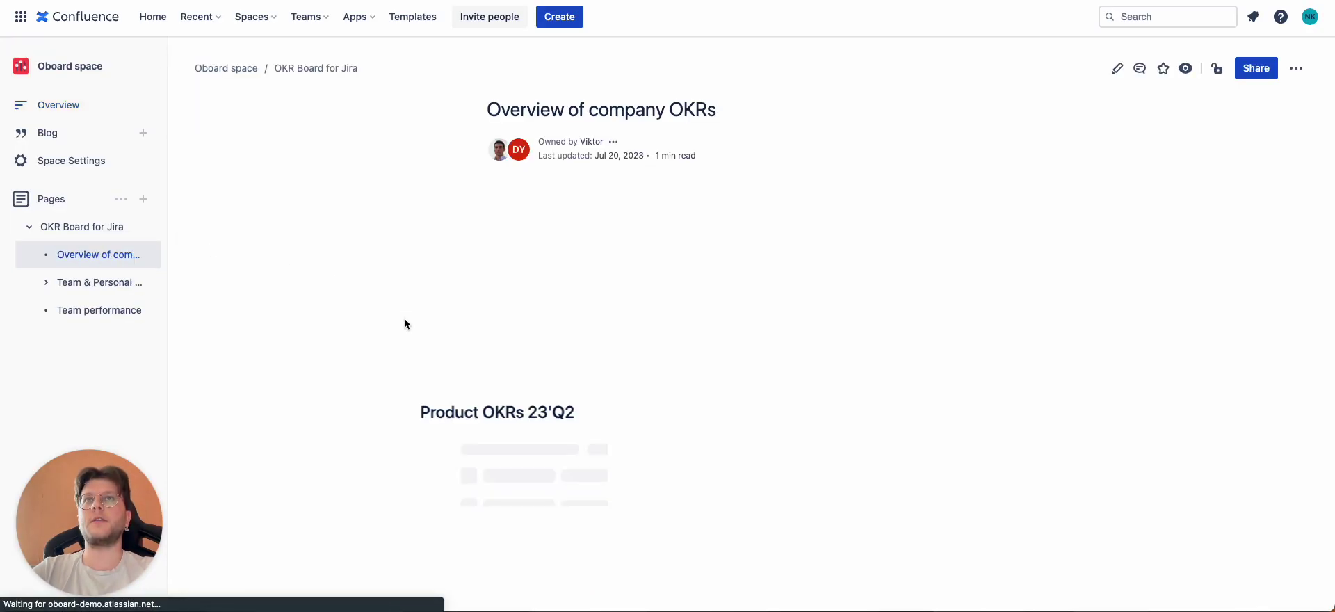
{"action": "scroll", "coordinate": [405, 324], "scroll_direction": "down", "scroll_amount": 1}
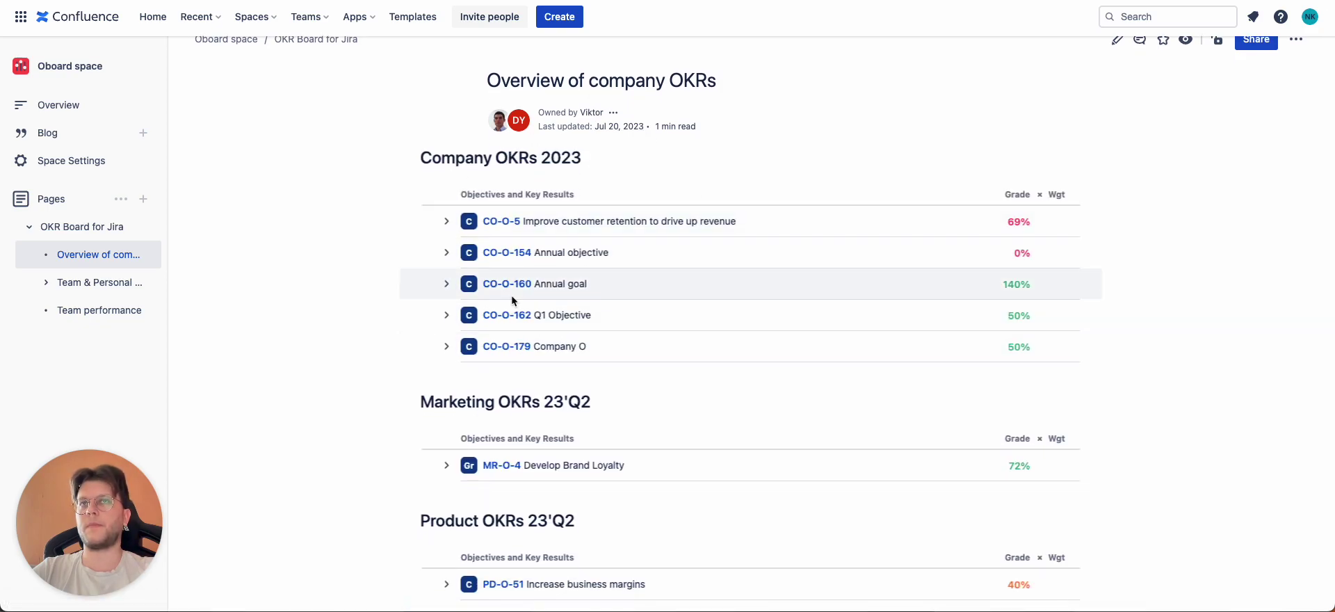
{"action": "left_click", "coordinate": [445, 223]}
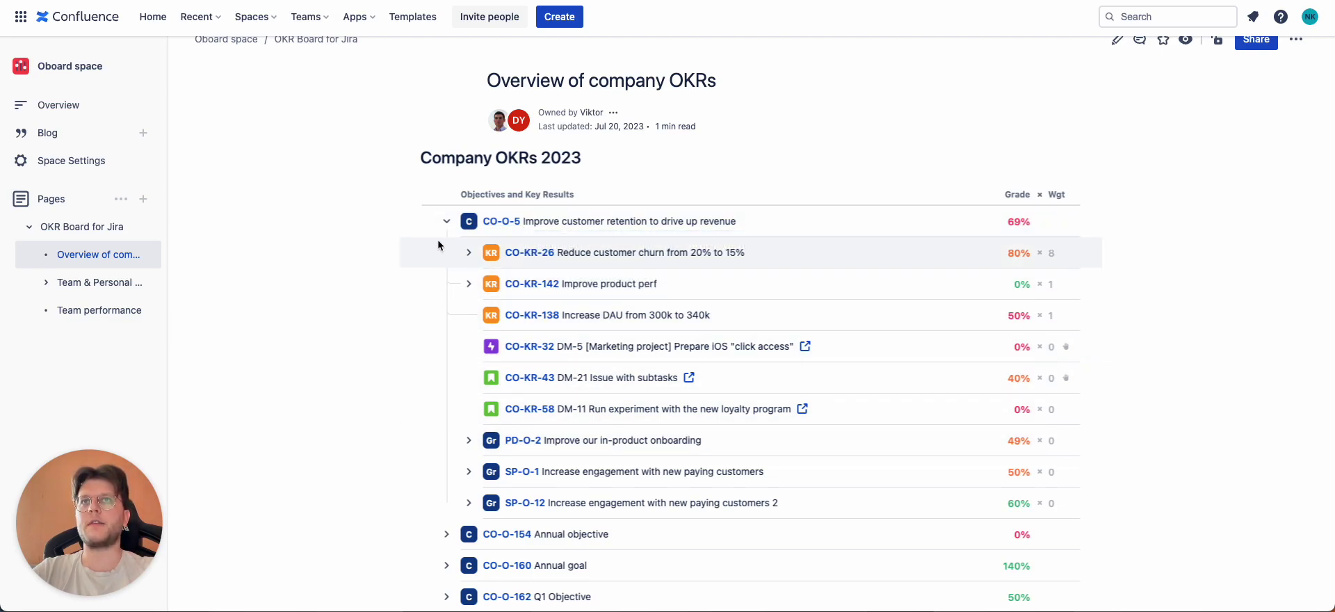
- Switch the Yearly 2023 Product management progress chart to Key Results' progress and review the key results from foreign objectives
{"action": "left_click", "coordinate": [506, 221]}
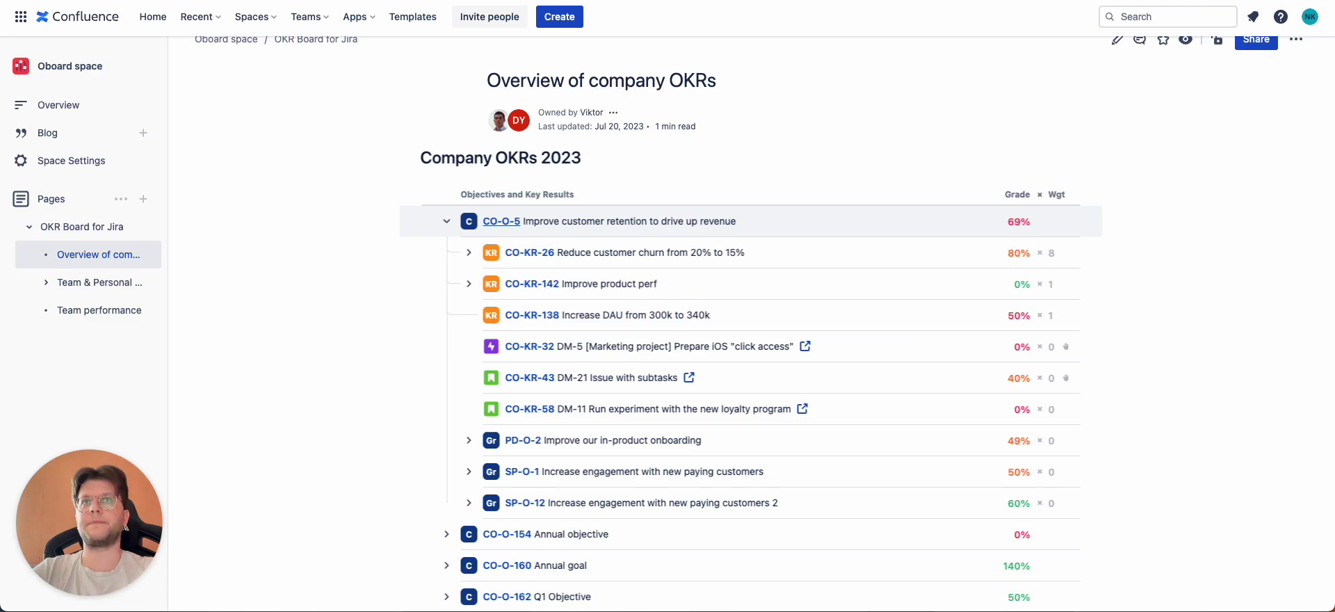
{"action": "scroll", "coordinate": [363, 315], "scroll_direction": "down", "scroll_amount": 10}
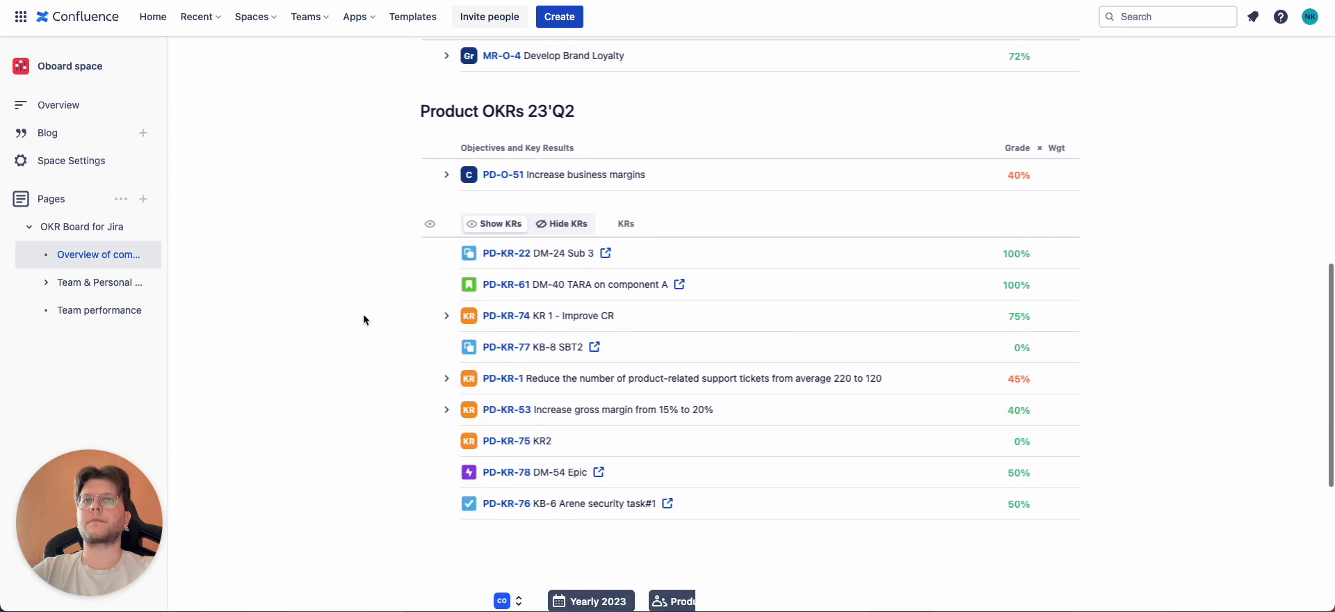
{"action": "scroll", "coordinate": [362, 316], "scroll_direction": "down", "scroll_amount": 6}
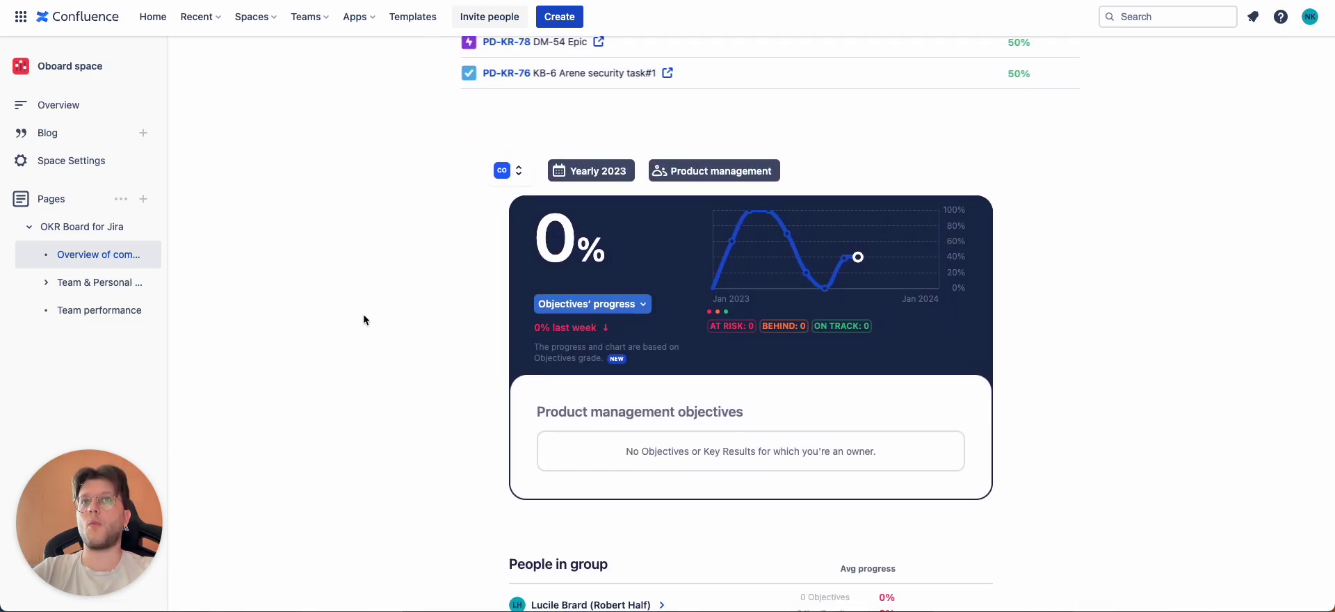
{"action": "scroll", "coordinate": [362, 317], "scroll_direction": "down", "scroll_amount": 2}
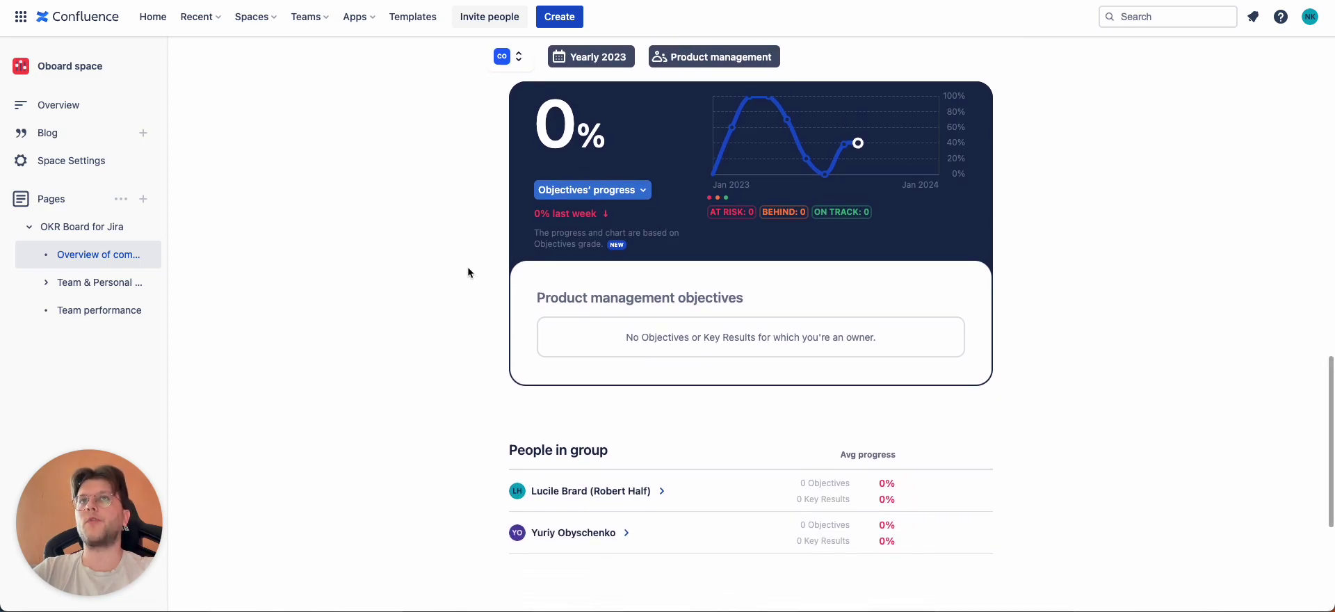
{"action": "scroll", "coordinate": [468, 270], "scroll_direction": "up", "scroll_amount": 2}
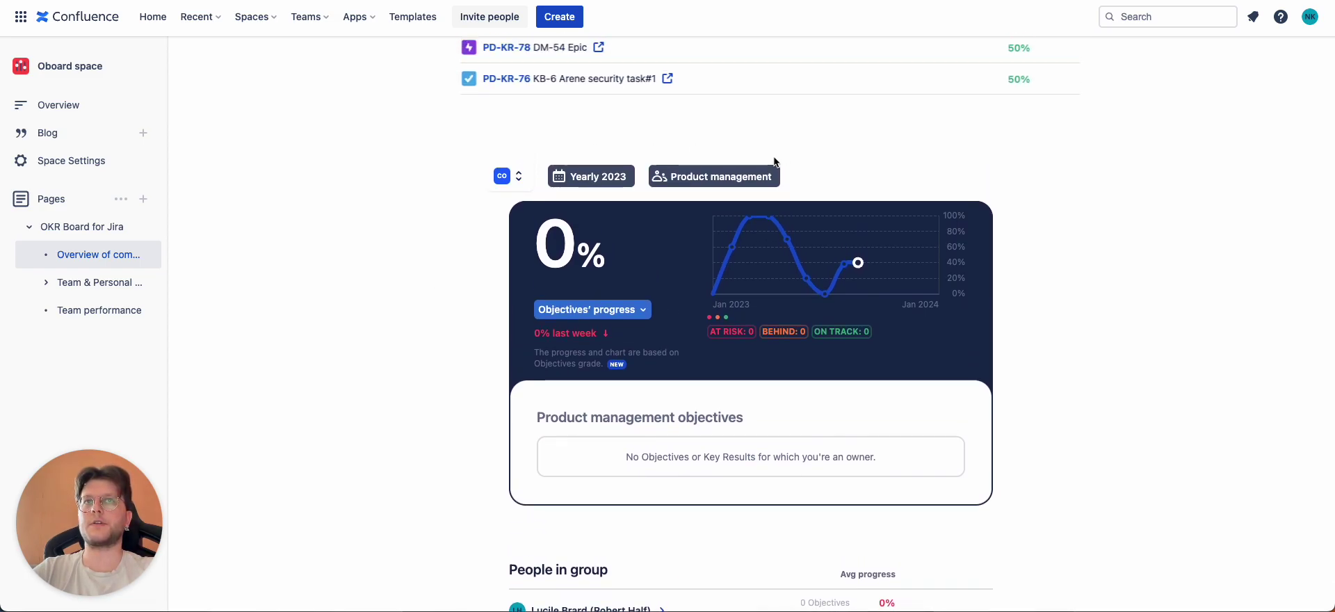
{"action": "scroll", "coordinate": [407, 190], "scroll_direction": "down", "scroll_amount": 2}
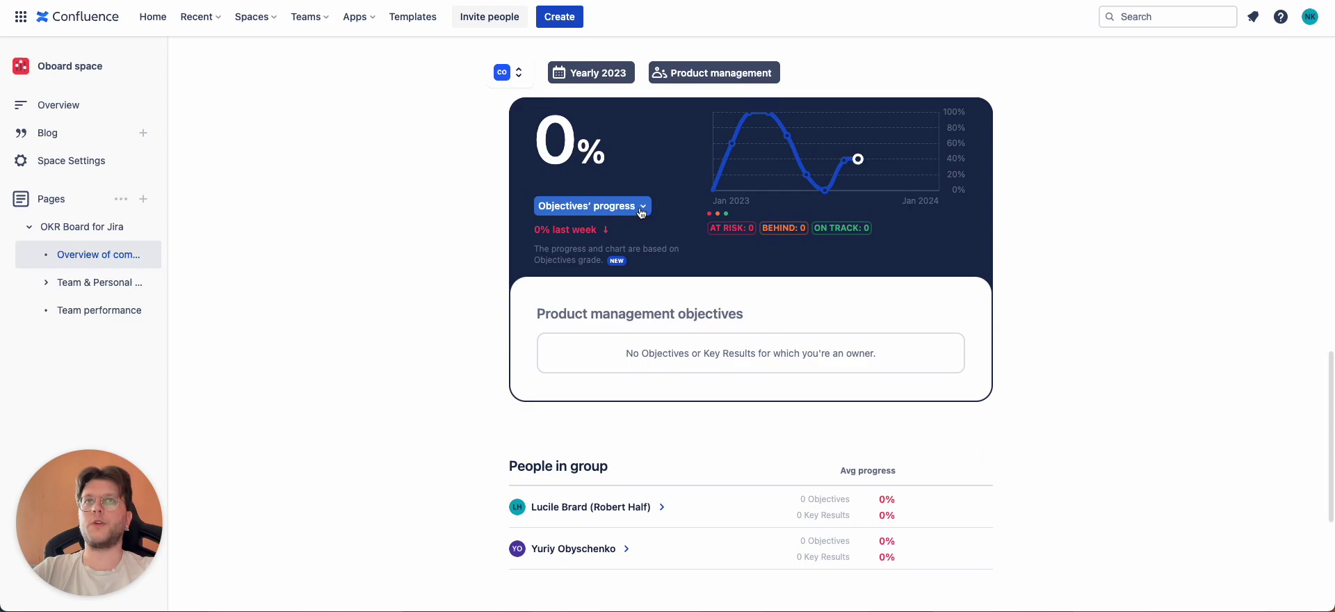
{"action": "left_click", "coordinate": [640, 207]}
{"action": "left_click", "coordinate": [571, 261]}
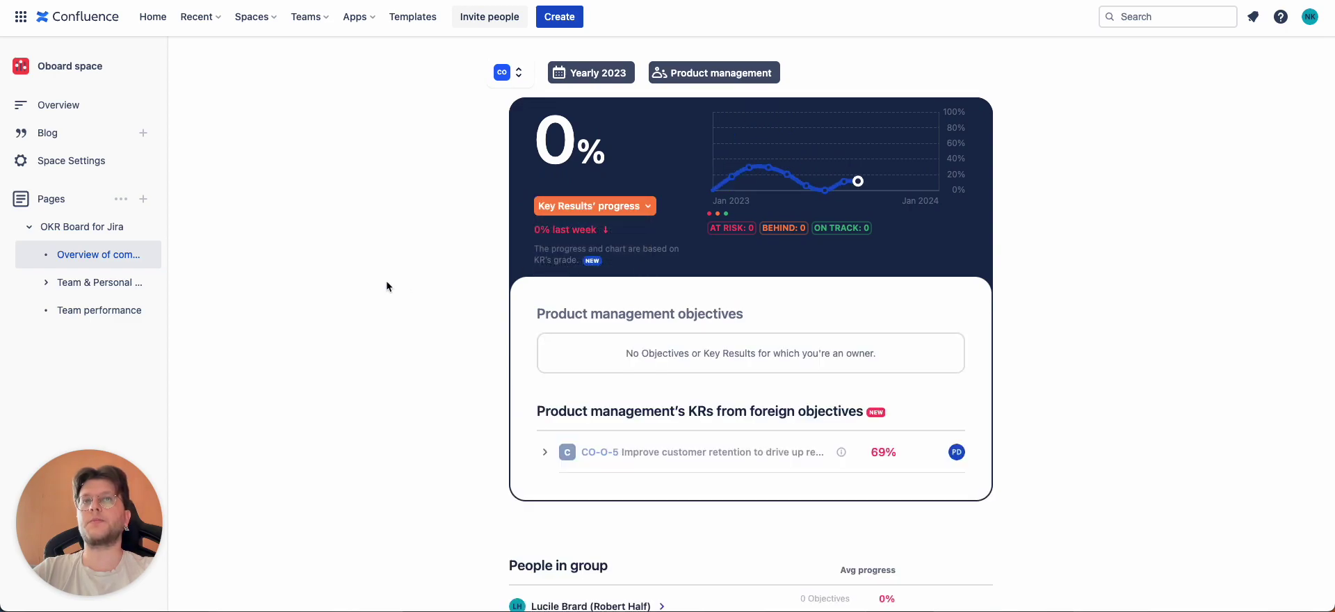
{"action": "scroll", "coordinate": [386, 280], "scroll_direction": "down", "scroll_amount": 2}
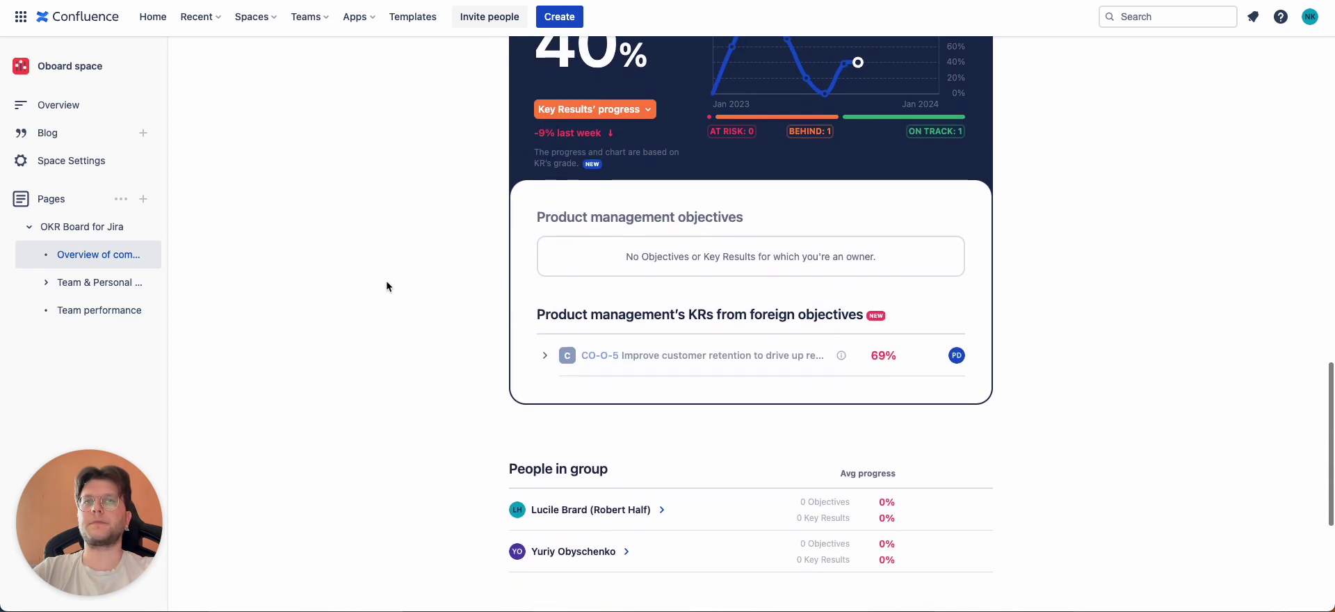
{"action": "scroll", "coordinate": [386, 281], "scroll_direction": "up", "scroll_amount": 2}
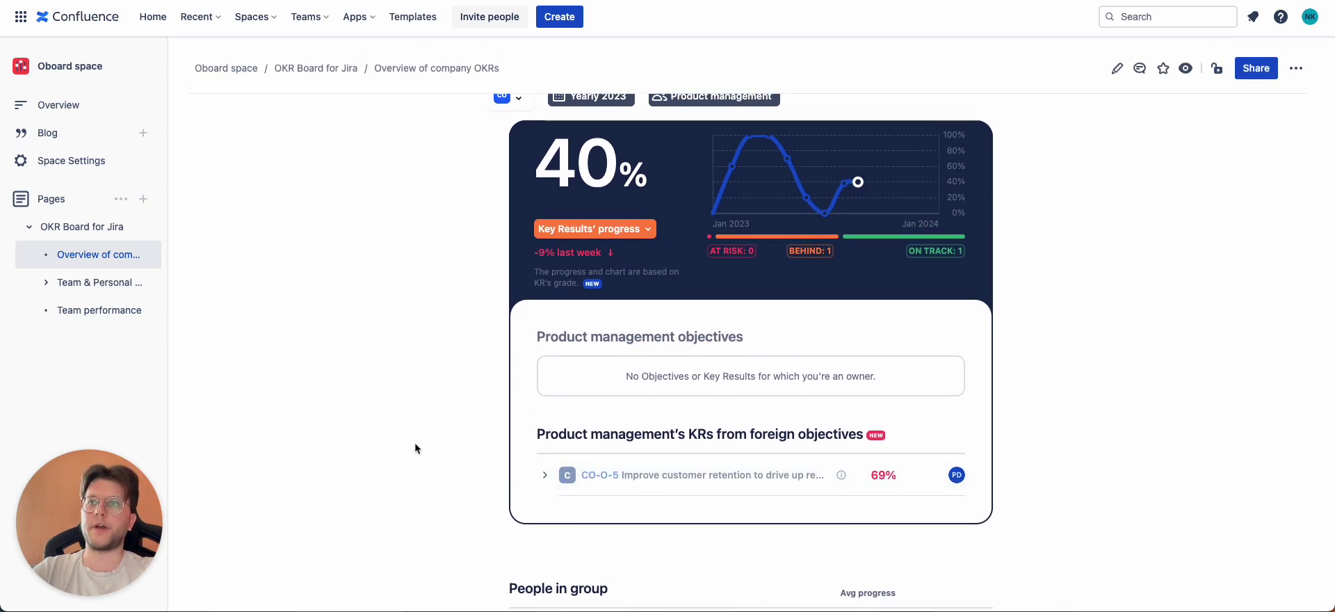
- Open the Team performance page and inspect the members of the CorpSec group in the H1'23 group table, collapsing the group again
{"action": "left_click", "coordinate": [70, 309]}
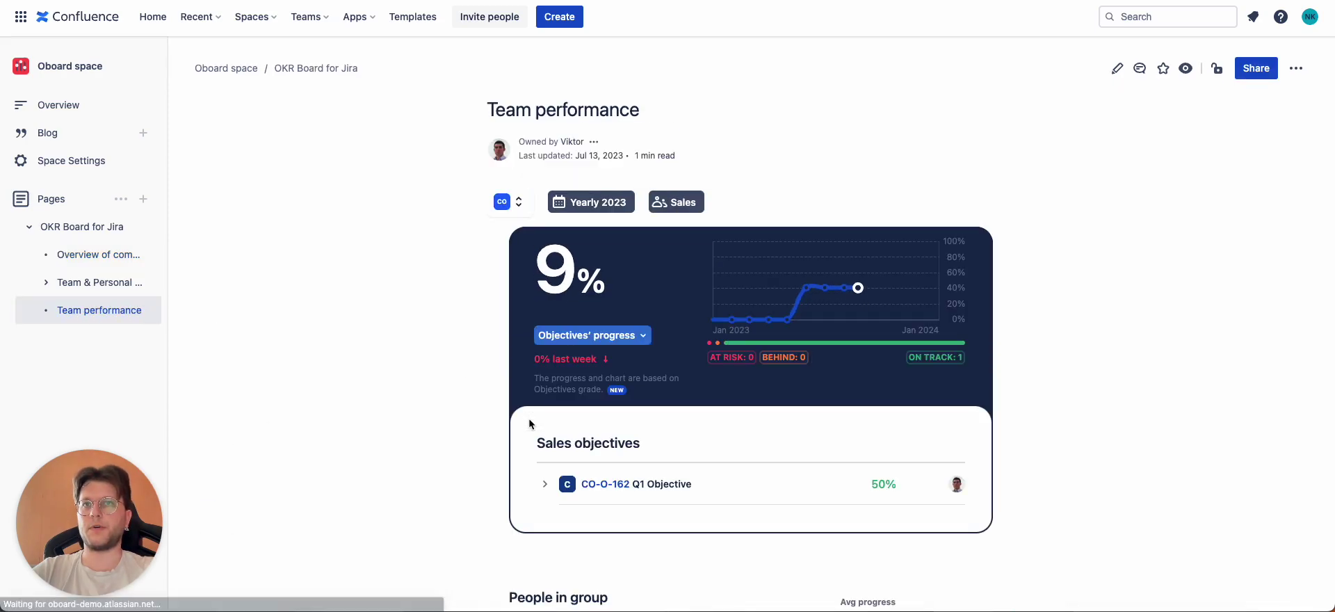
{"action": "scroll", "coordinate": [331, 422], "scroll_direction": "down", "scroll_amount": 3}
{"action": "scroll", "coordinate": [330, 424], "scroll_direction": "down", "scroll_amount": 15}
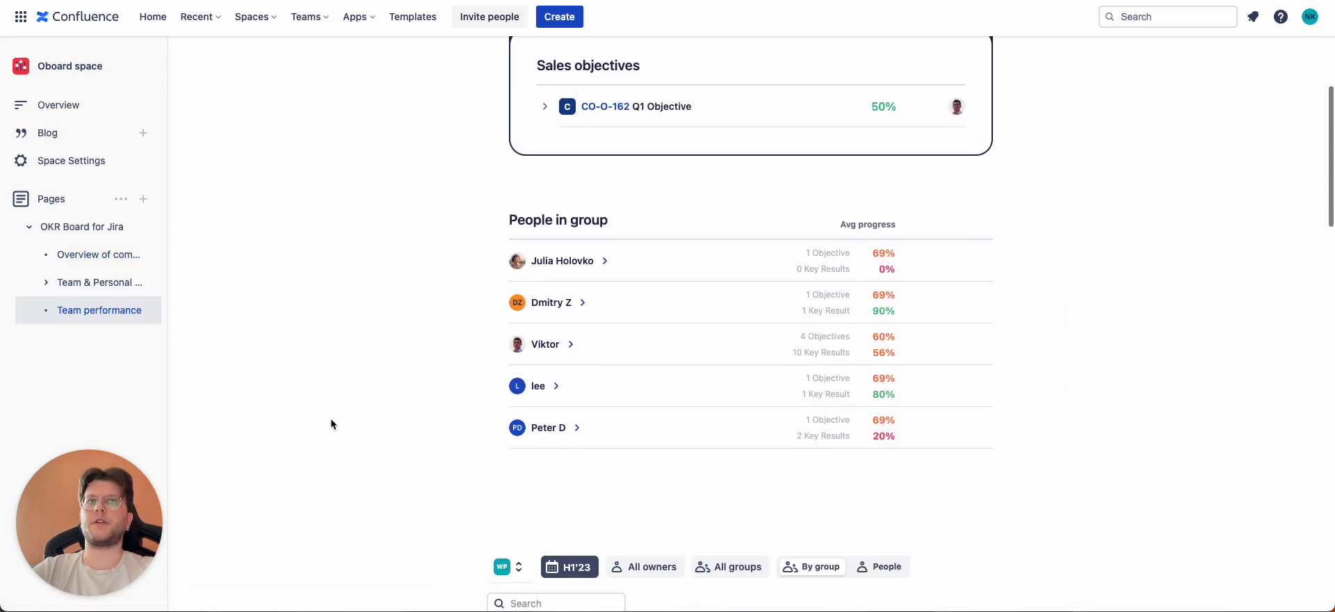
{"action": "scroll", "coordinate": [331, 420], "scroll_direction": "up", "scroll_amount": 7}
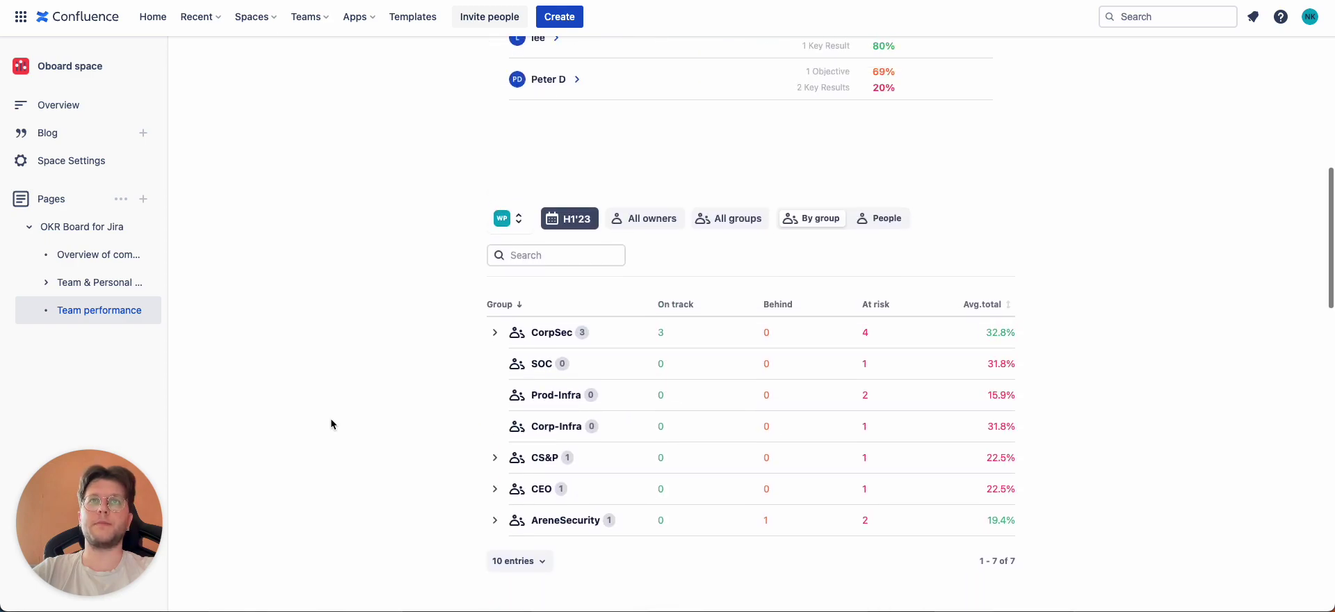
{"action": "scroll", "coordinate": [331, 419], "scroll_direction": "down", "scroll_amount": 1}
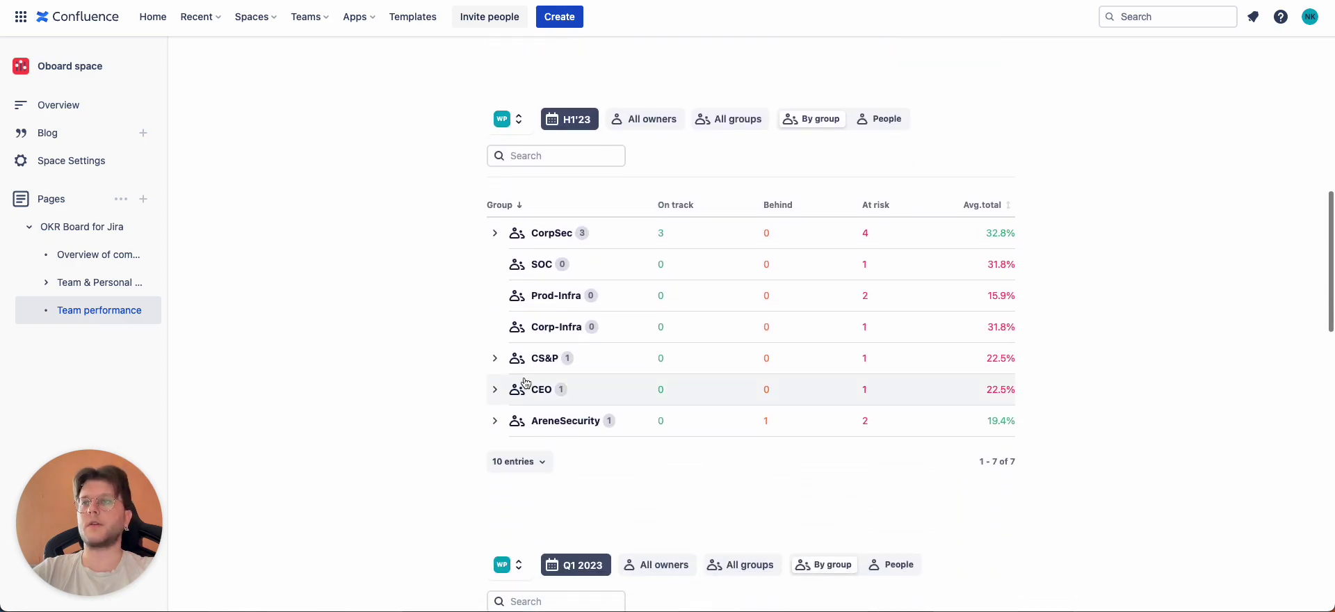
{"action": "left_click", "coordinate": [496, 242]}
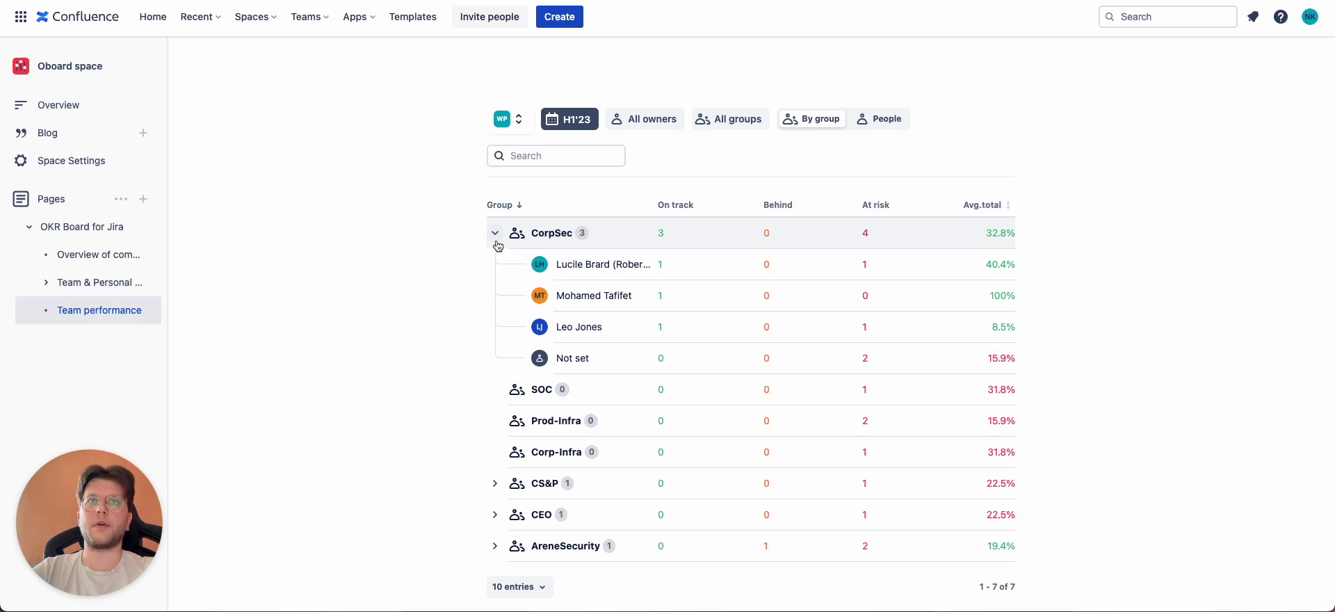
{"action": "left_click", "coordinate": [496, 236]}
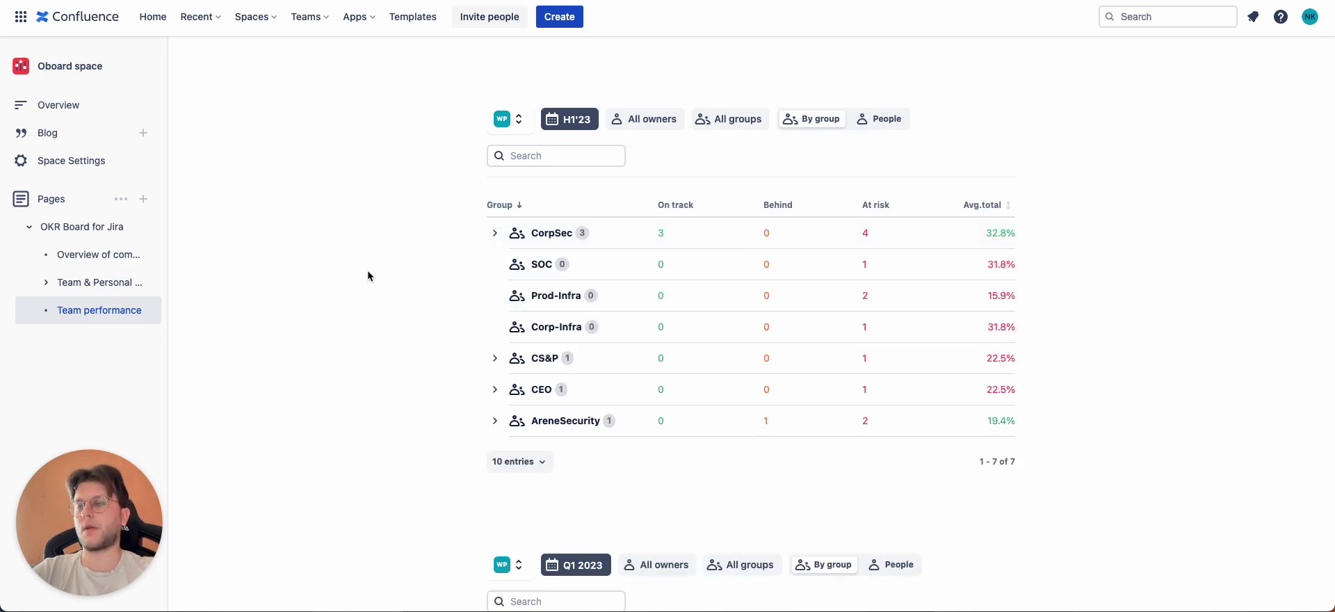